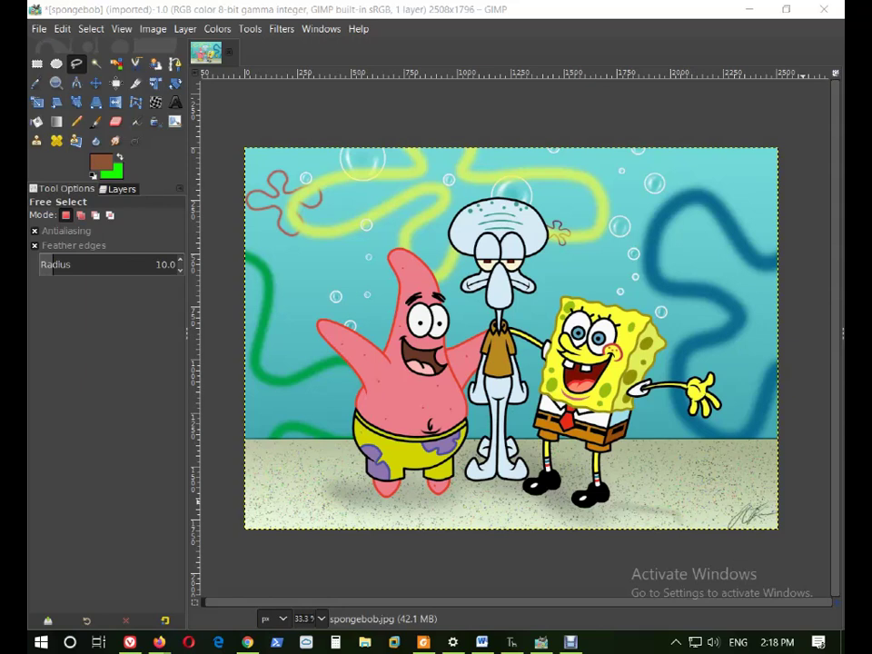
# Switch to Chrome at full window size and search YouTube for the instructor's name plus "graphics design".
pyautogui.moveTo(844, 204); pyautogui.dragTo(498, 125)
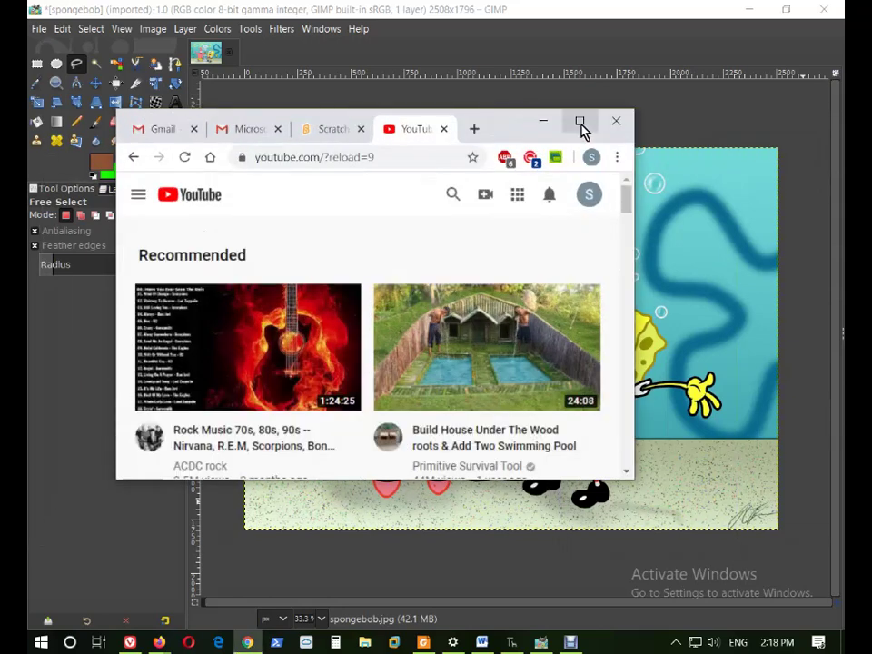
pyautogui.click(580, 123)
pyautogui.click(306, 79)
pyautogui.write('vi')
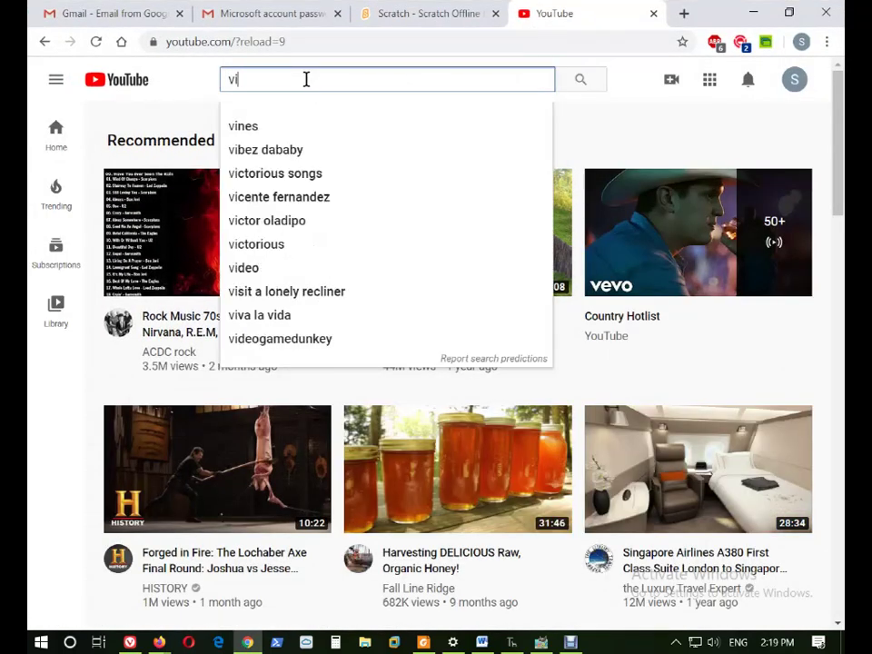
pyautogui.write('ctor yang g')
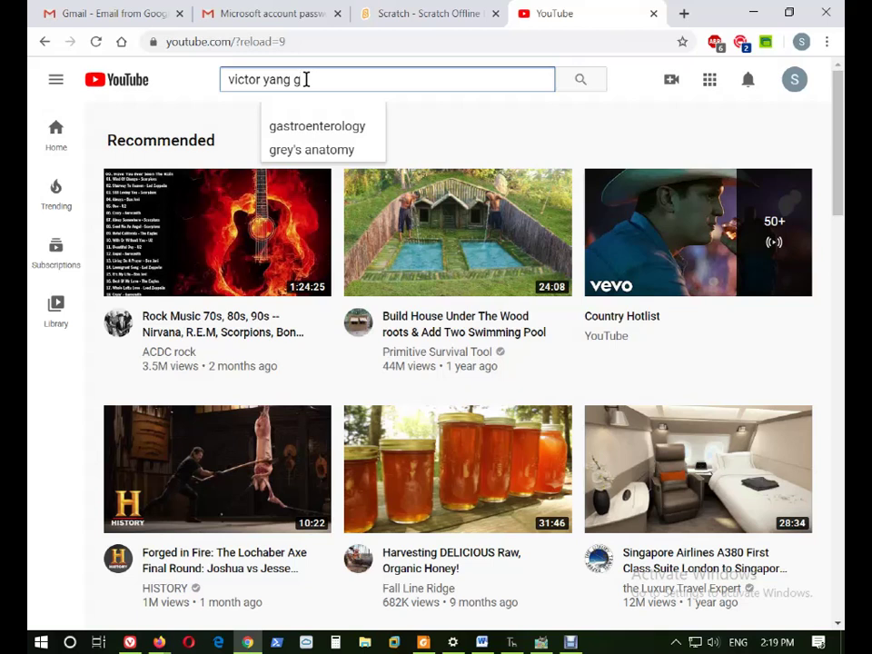
pyautogui.write('raphi')
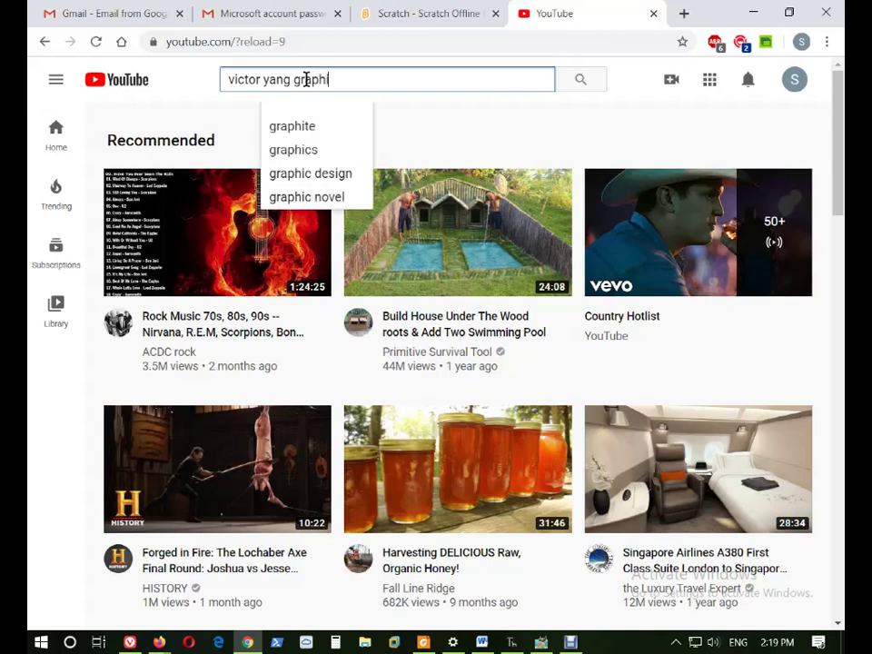
pyautogui.write('cs design')
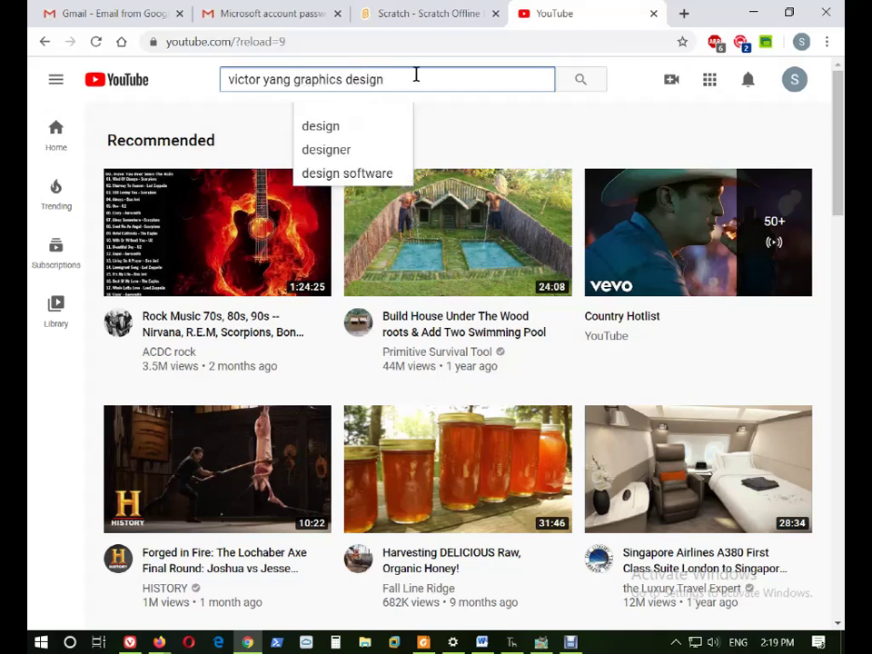
pyautogui.click(582, 81)
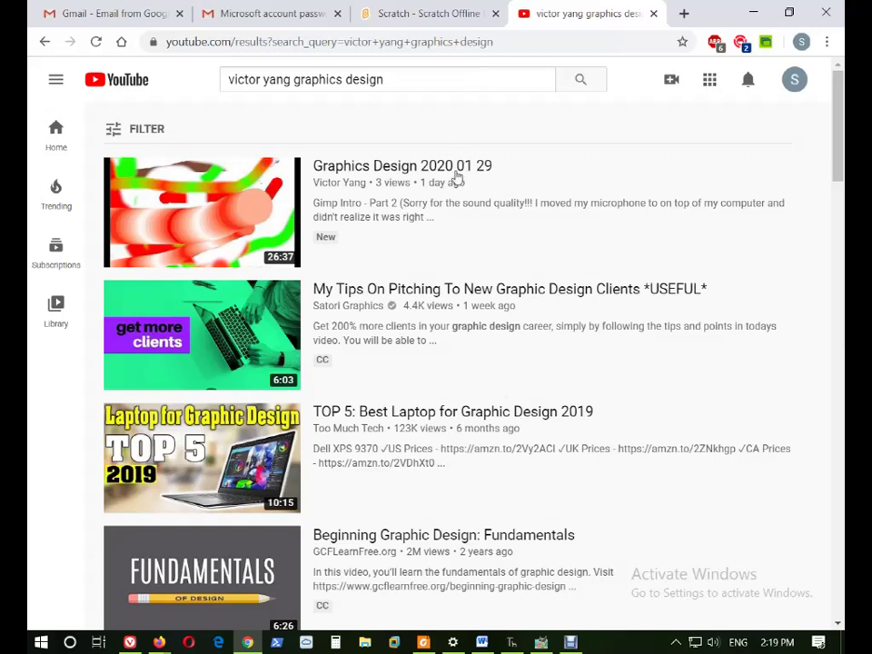
# Play the video "Graphics Design 2020 01 29" in full screen, pause it, leave full screen and return to GIMP.
pyautogui.moveTo(389, 172)
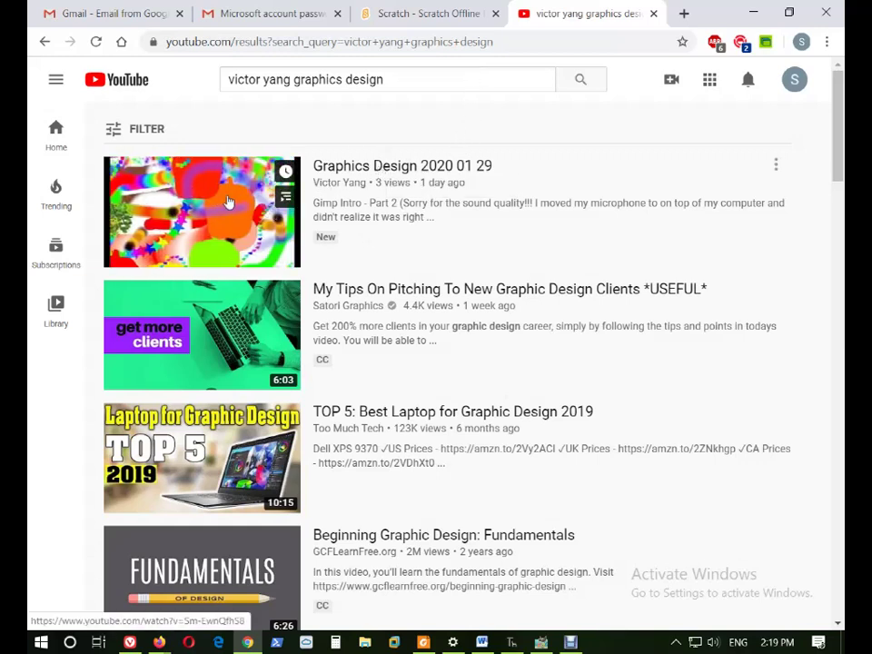
pyautogui.click(404, 167)
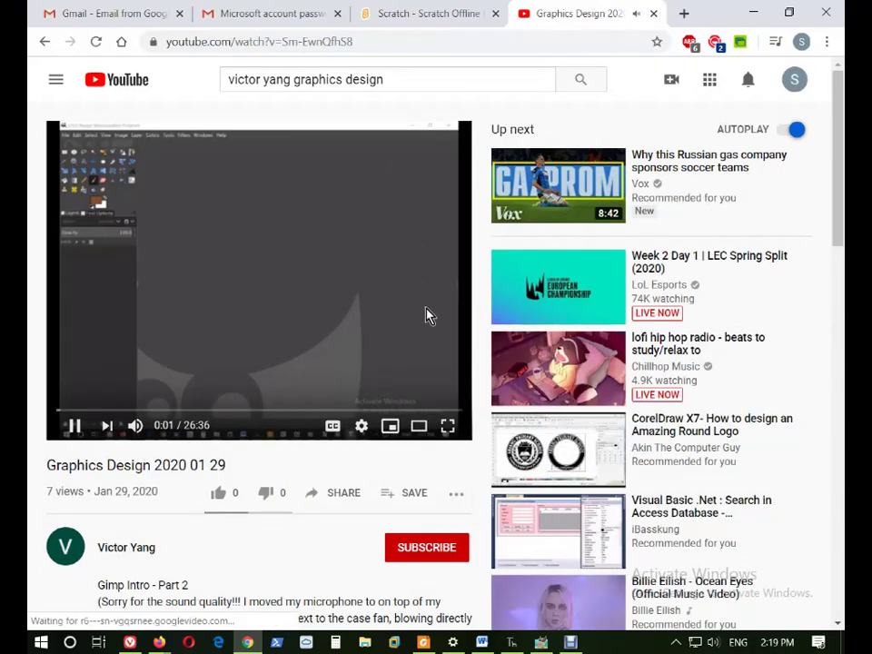
pyautogui.click(447, 427)
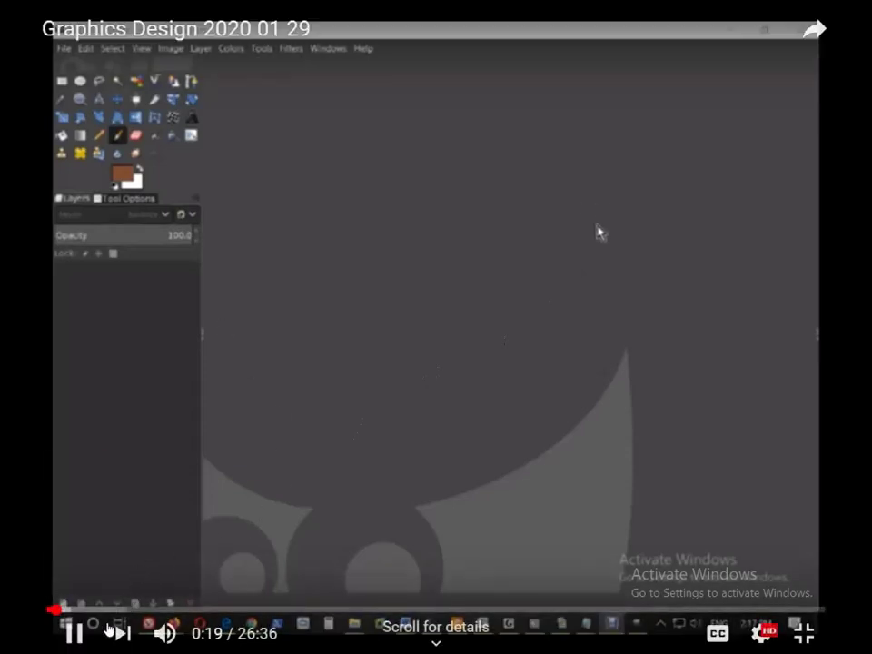
pyautogui.click(73, 631)
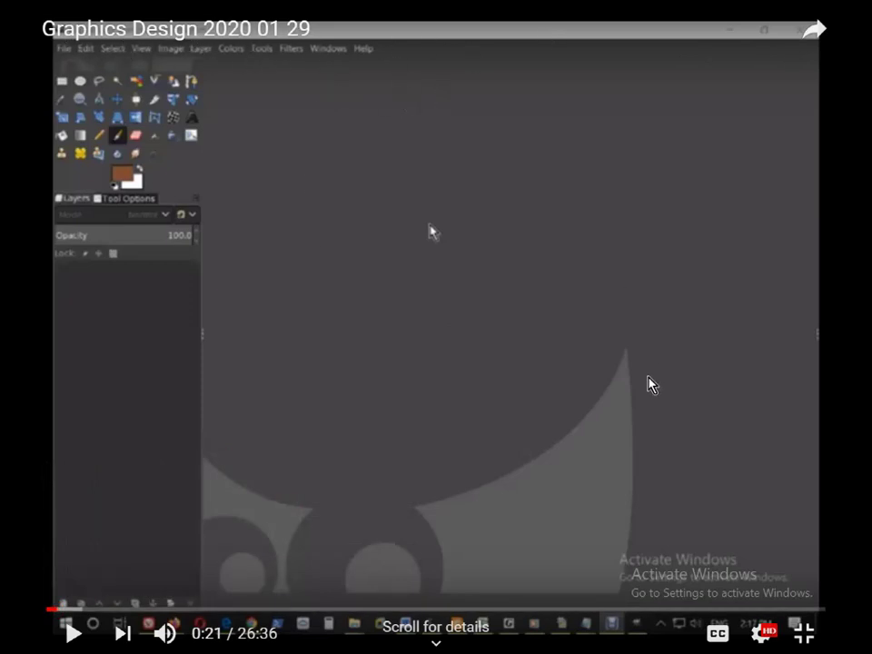
pyautogui.press('Escape')
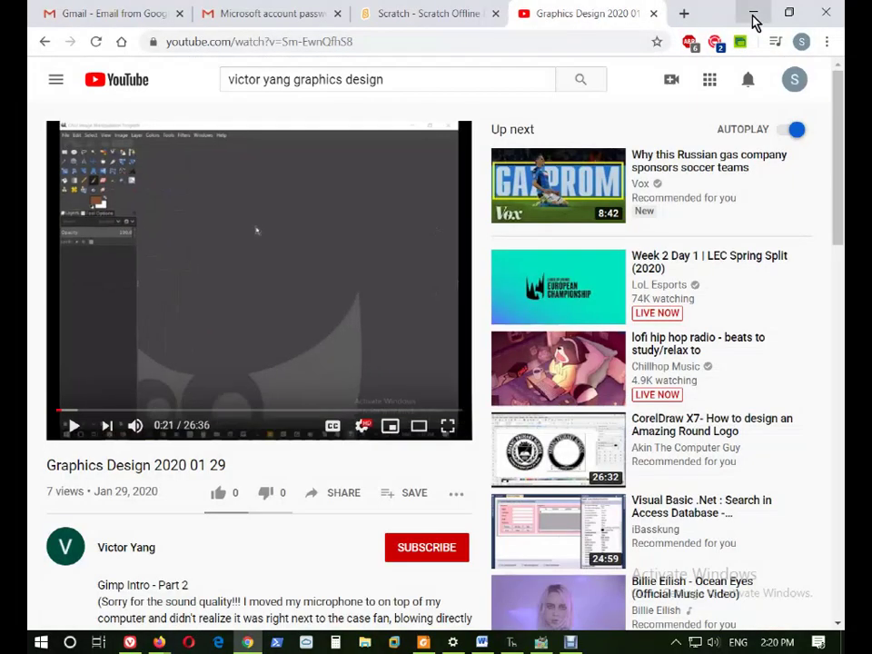
pyautogui.click(753, 15)
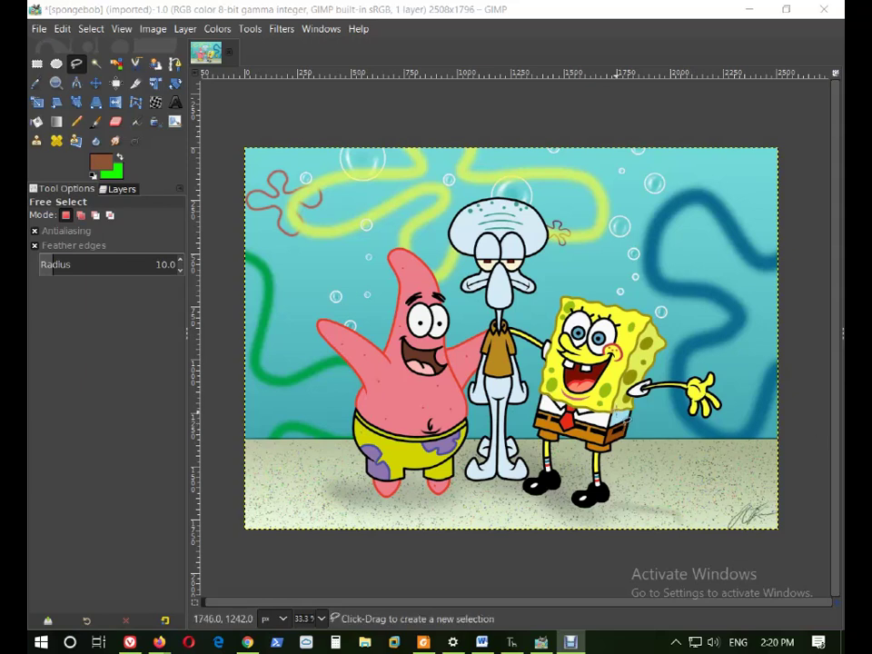
# Examine the individual pixels along the black outline of Patrick's left-hand eye at up to 4500 % magnification.
pyautogui.scroll(3, 489, 359)
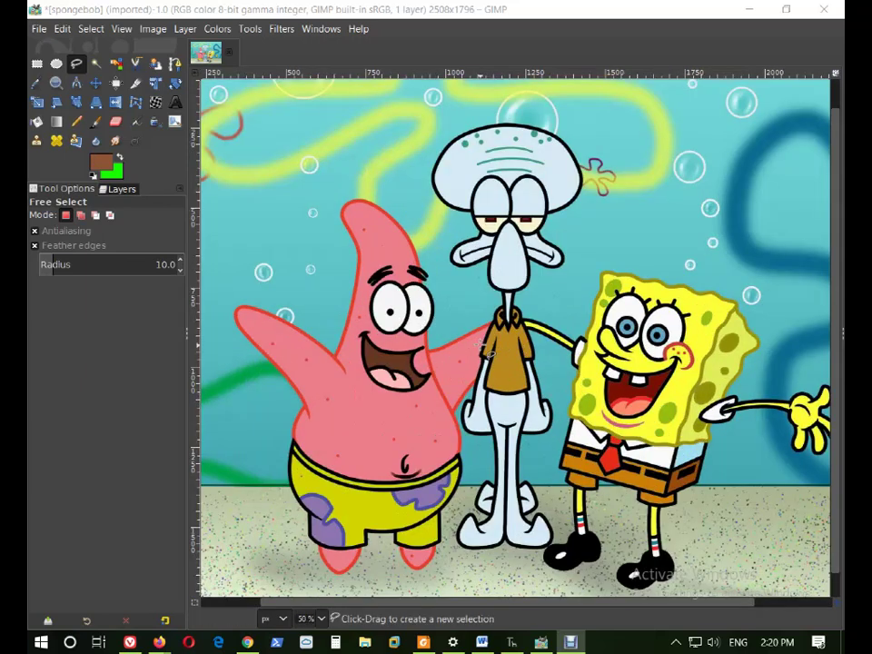
pyautogui.scroll(5, 472, 300)
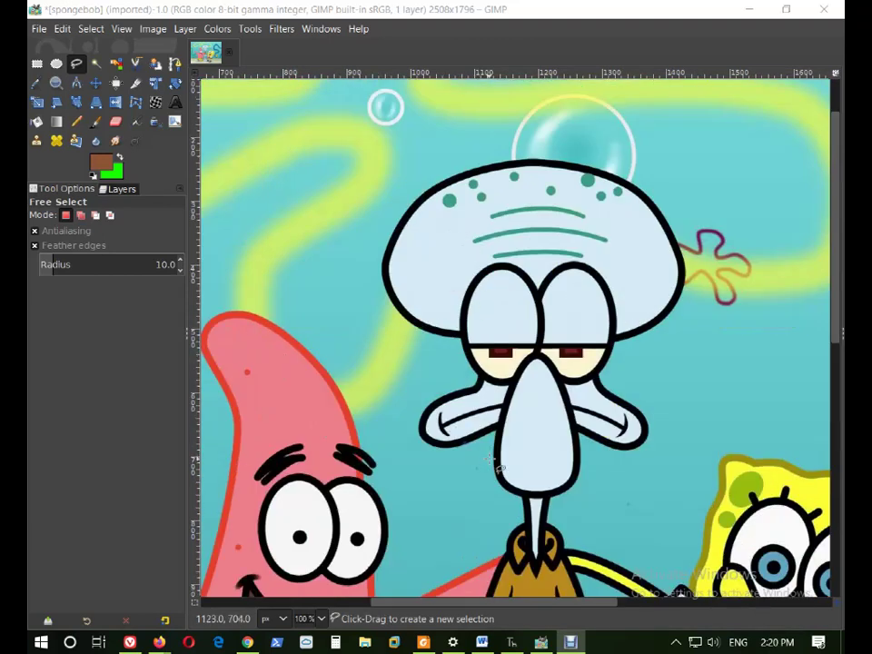
pyautogui.scroll(-3, 481, 382)
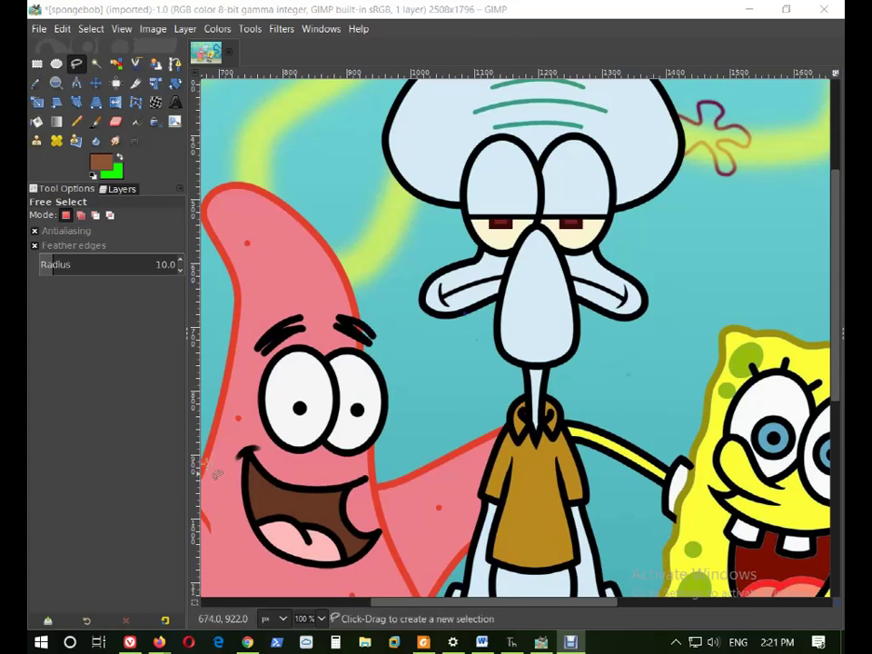
pyautogui.scroll(3, 223, 448)
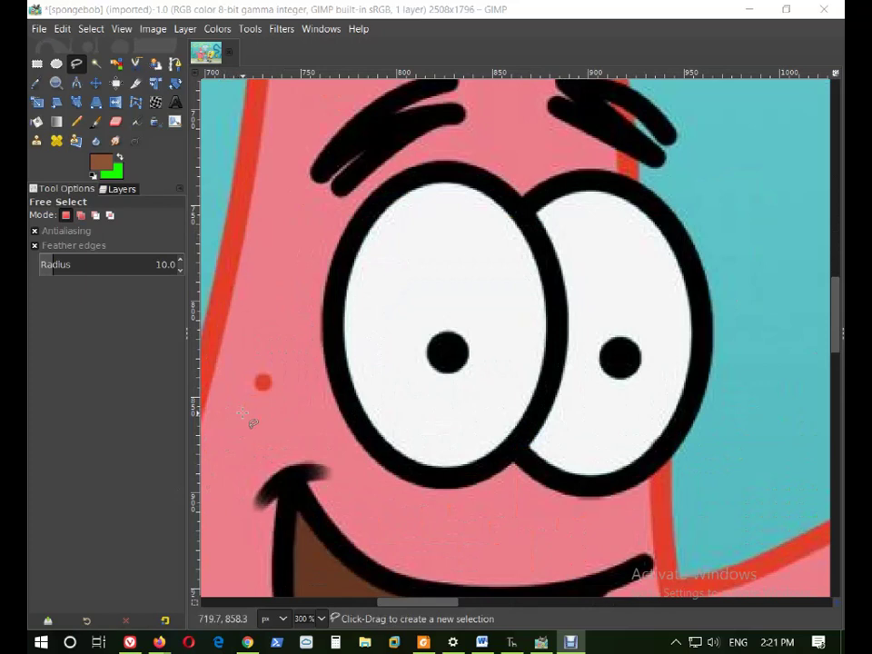
pyautogui.scroll(3, 332, 316)
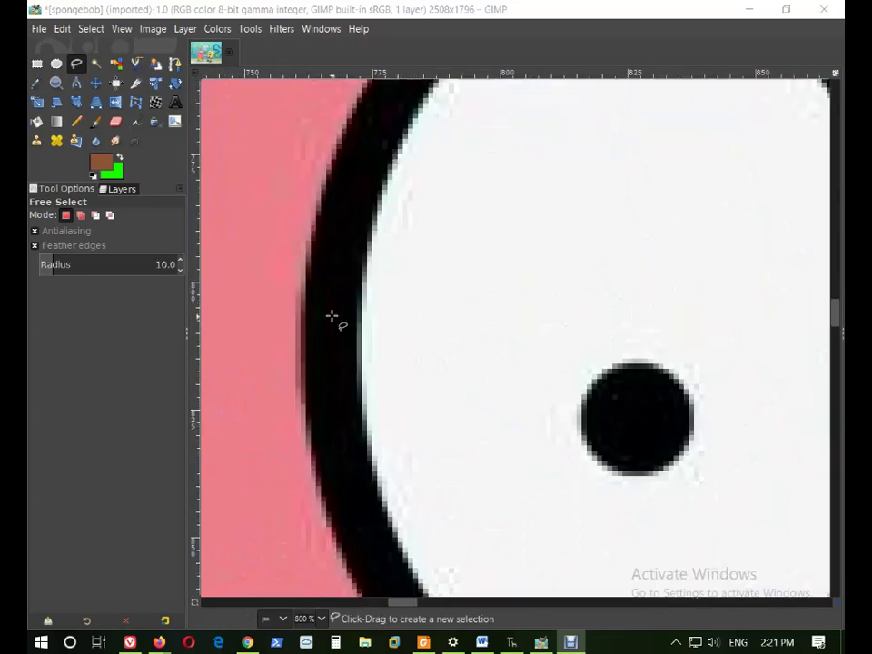
pyautogui.scroll(1, 326, 314)
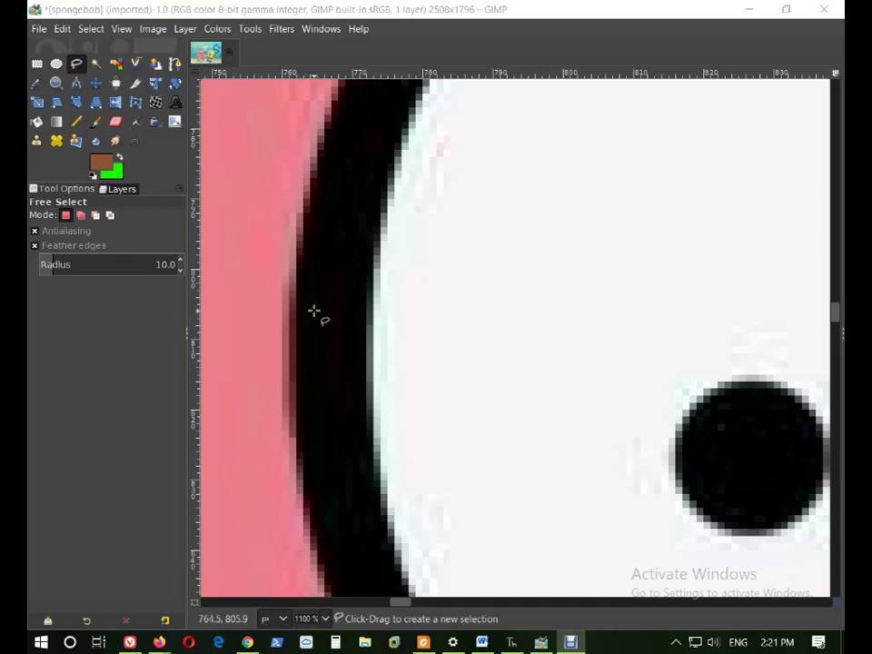
pyautogui.scroll(4, 306, 366)
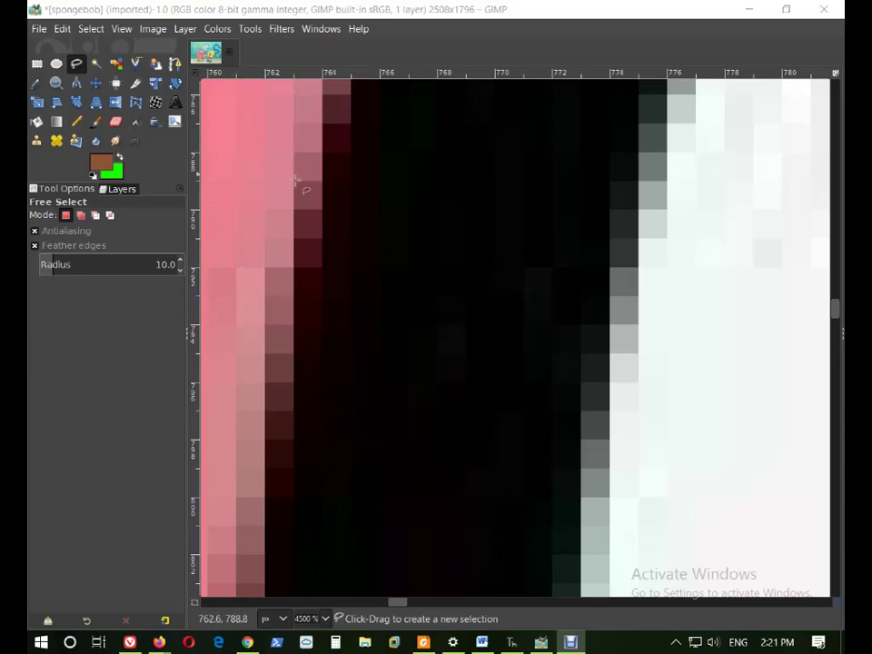
# Start a Free Select outline at 550 % zoom, tracing down the outer side of Patrick's left-hand eye.
pyautogui.keyDown('ctrl'); pyautogui.scroll(-5, 337, 364); pyautogui.keyUp('ctrl')
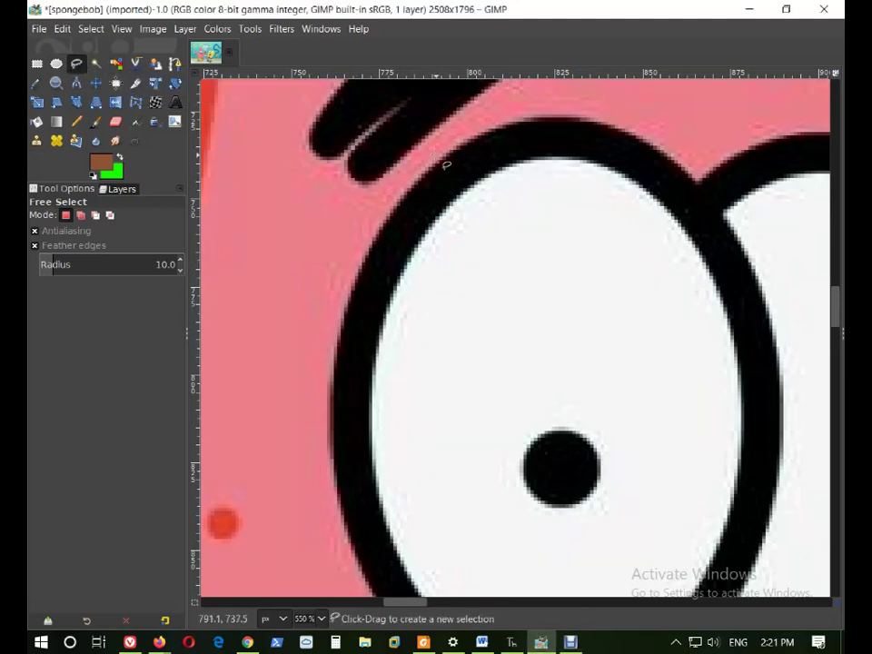
pyautogui.click(394, 223)
pyautogui.click(367, 269)
pyautogui.moveTo(352, 313); pyautogui.dragTo(338, 474)
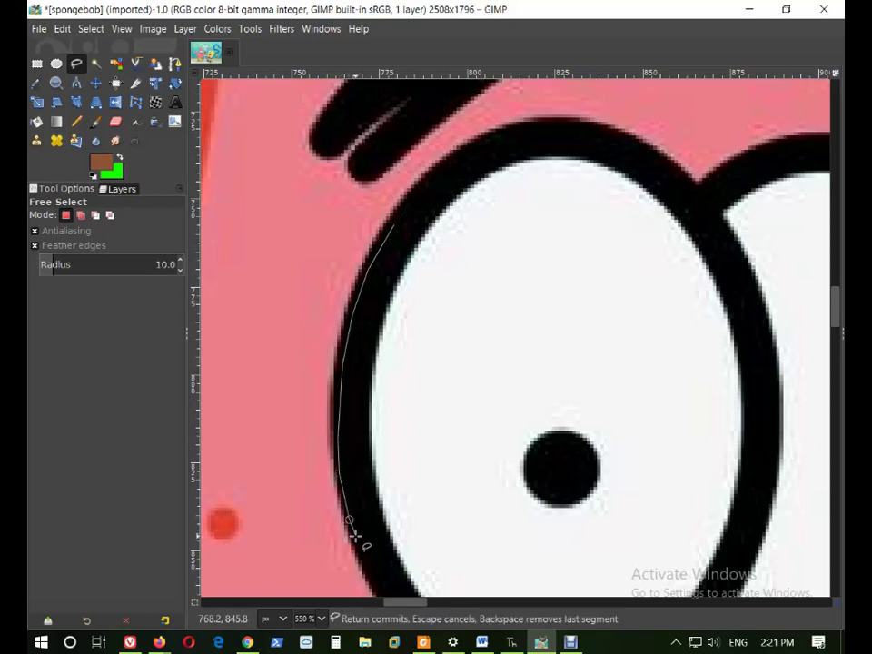
# Continue the Free Select outline around the underside of the left-hand eye to where the two eyes meet.
pyautogui.scroll(-3, 394, 530)
pyautogui.scroll(-3, 394, 530)
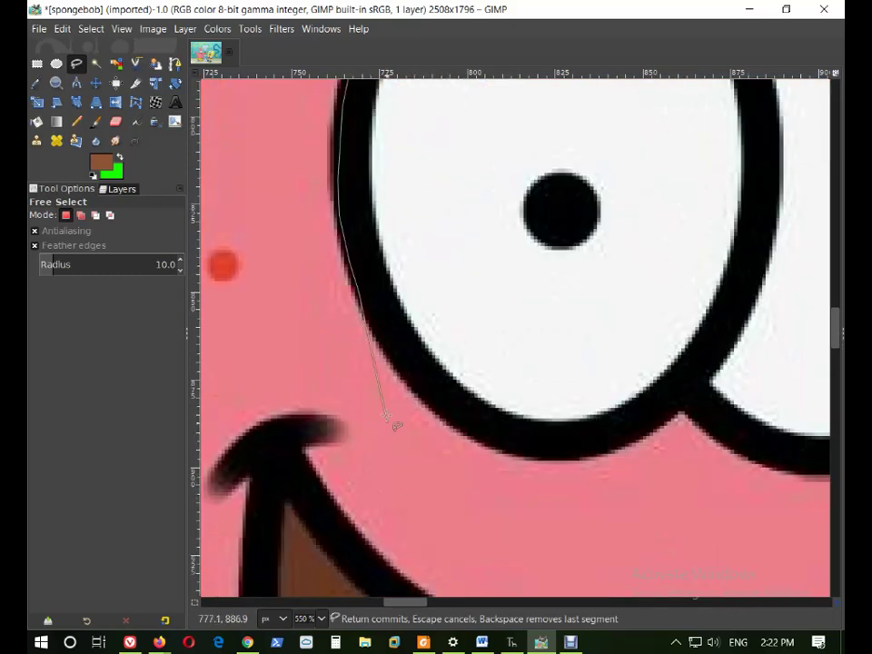
pyautogui.moveTo(372, 322); pyautogui.dragTo(396, 365)
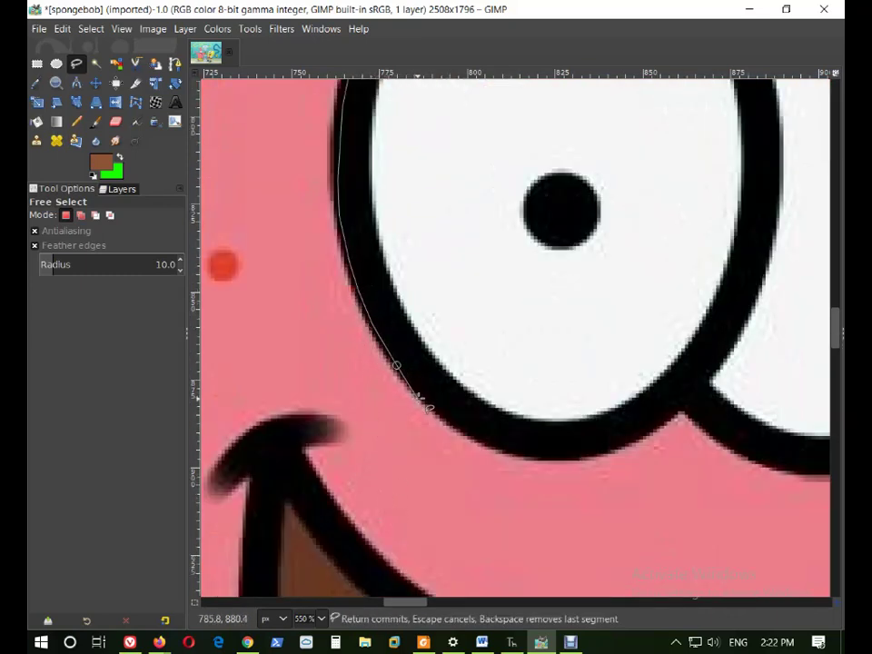
pyautogui.click(418, 398)
pyautogui.click(467, 429)
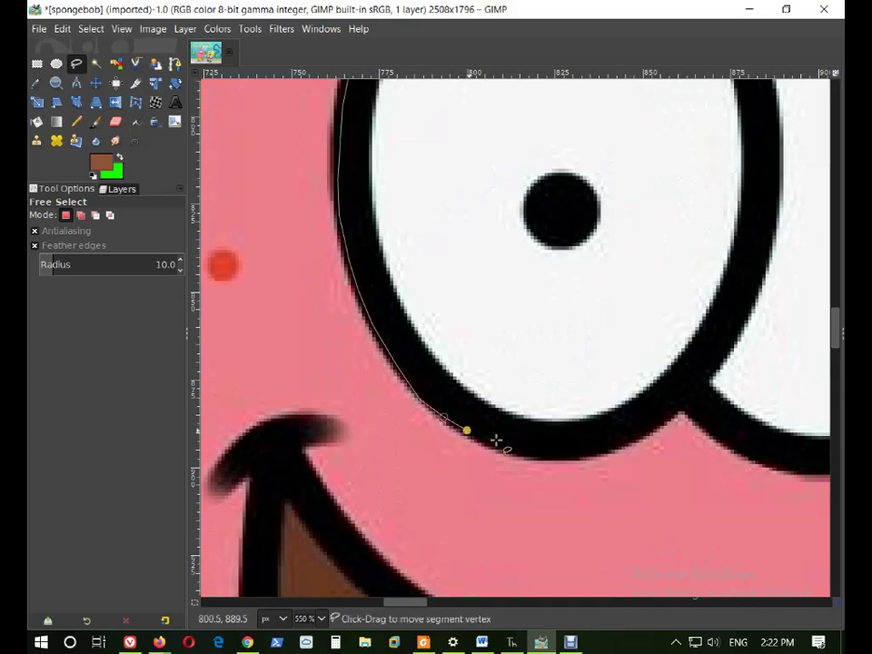
pyautogui.click(549, 454)
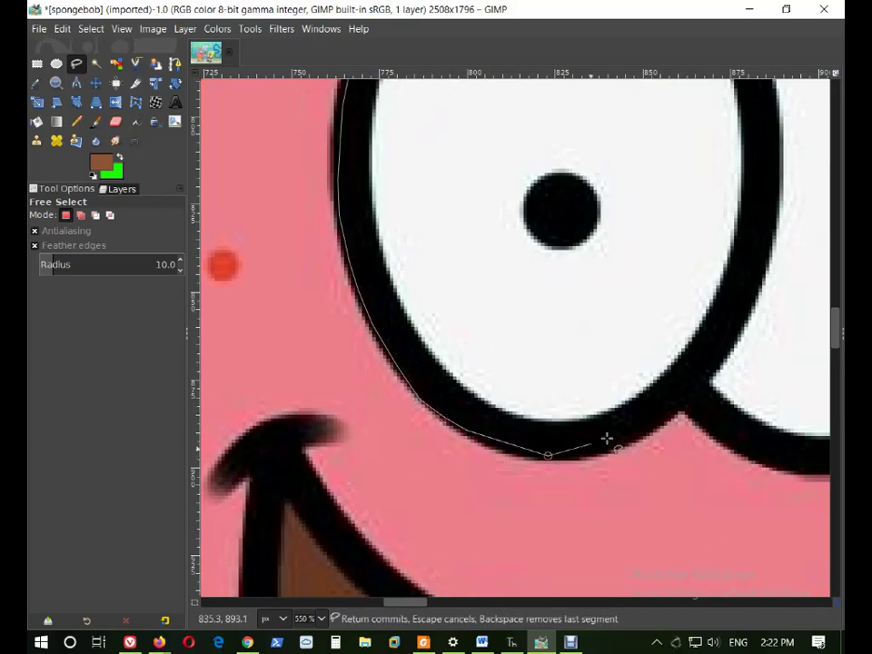
pyautogui.click(697, 398)
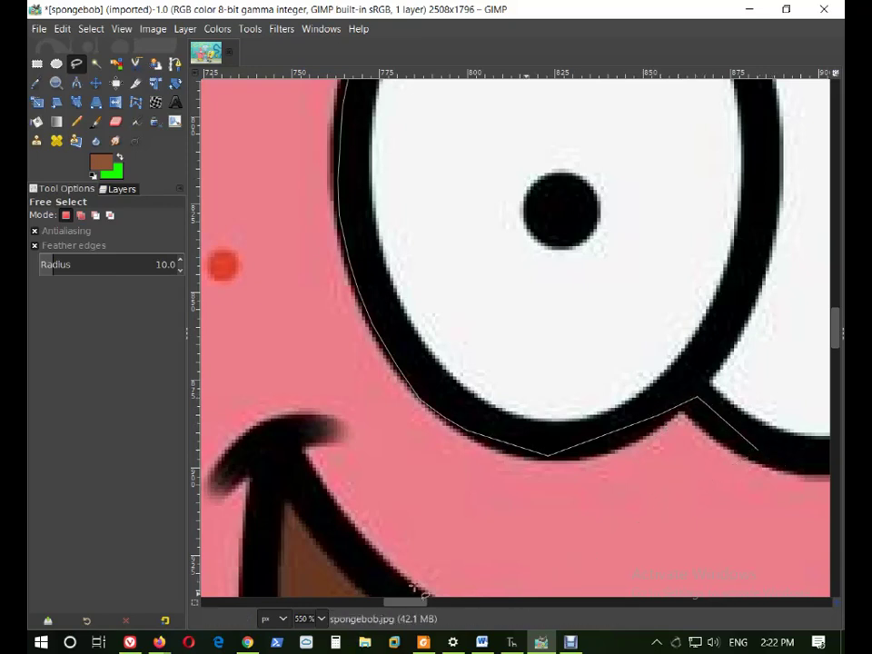
# Extend the Free Select outline along the underside and up the outer side of Patrick's right-hand eye.
pyautogui.moveTo(414, 606); pyautogui.dragTo(433, 610)
pyautogui.click(511, 459)
pyautogui.click(654, 397)
pyautogui.click(725, 246)
pyautogui.click(715, 119)
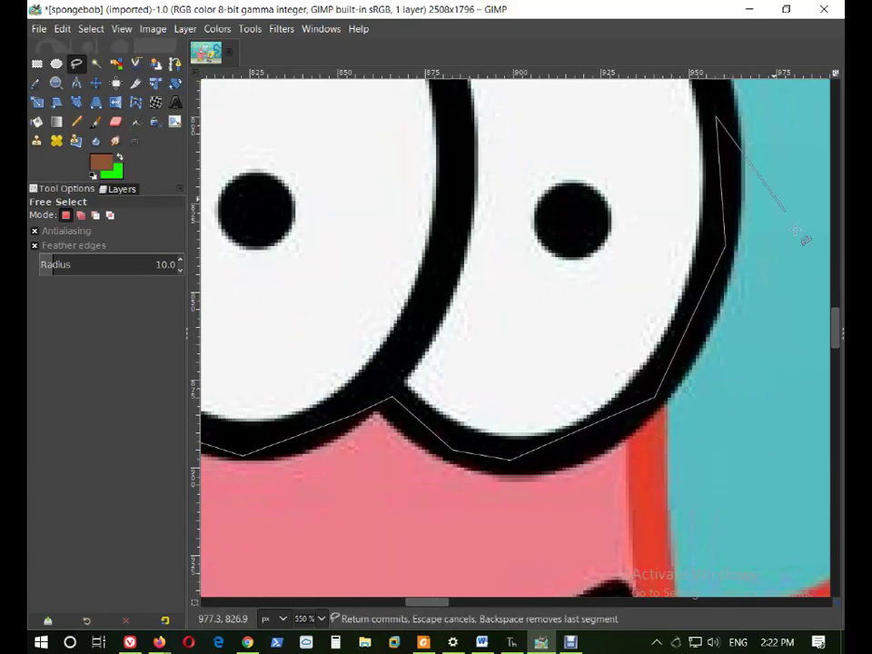
# Trace the Free Select outline over the top of the right-hand eye and past the notch between the eyes.
pyautogui.moveTo(837, 321)
pyautogui.mouseDown()
pyautogui.moveTo(838, 264)
pyautogui.moveTo(840, 296)
pyautogui.mouseUp()
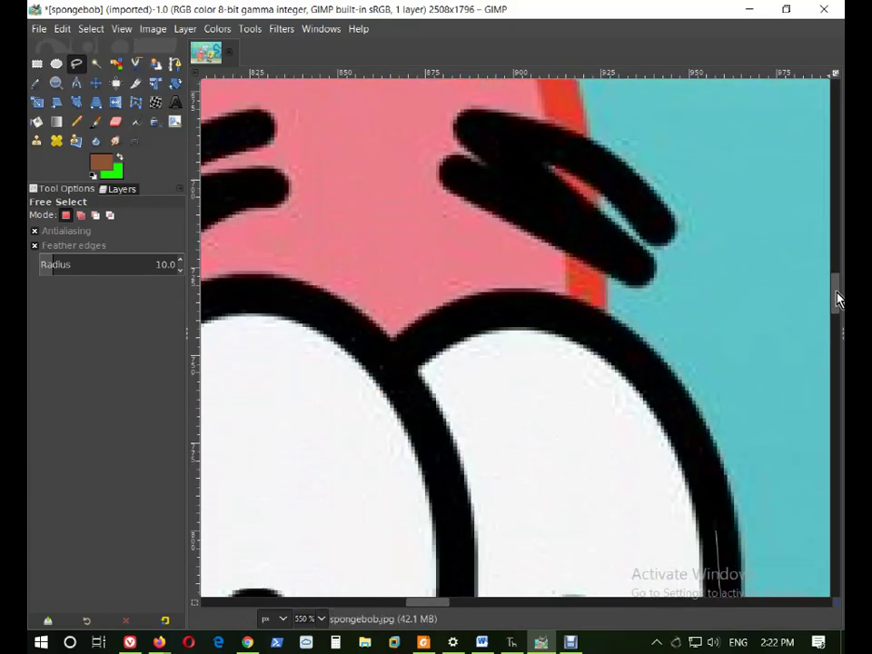
pyautogui.click(678, 403)
pyautogui.click(606, 341)
pyautogui.click(649, 300)
pyautogui.click(565, 314)
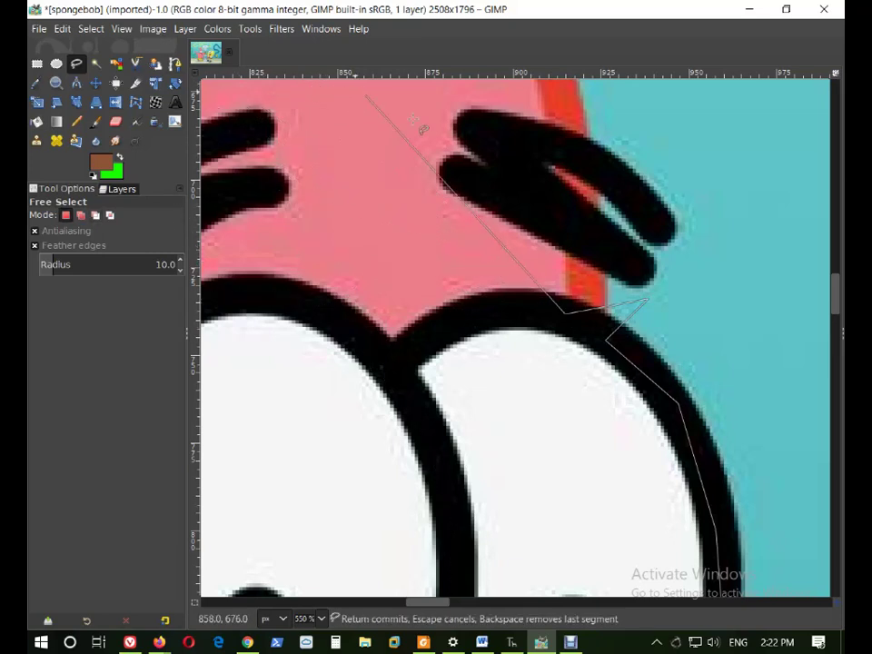
pyautogui.click(565, 315)
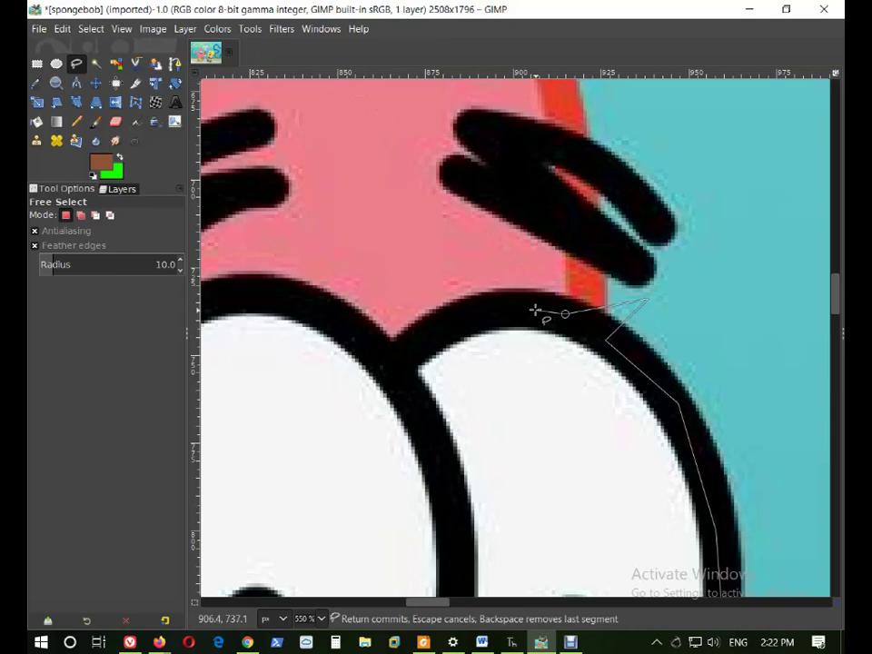
pyautogui.click(528, 304)
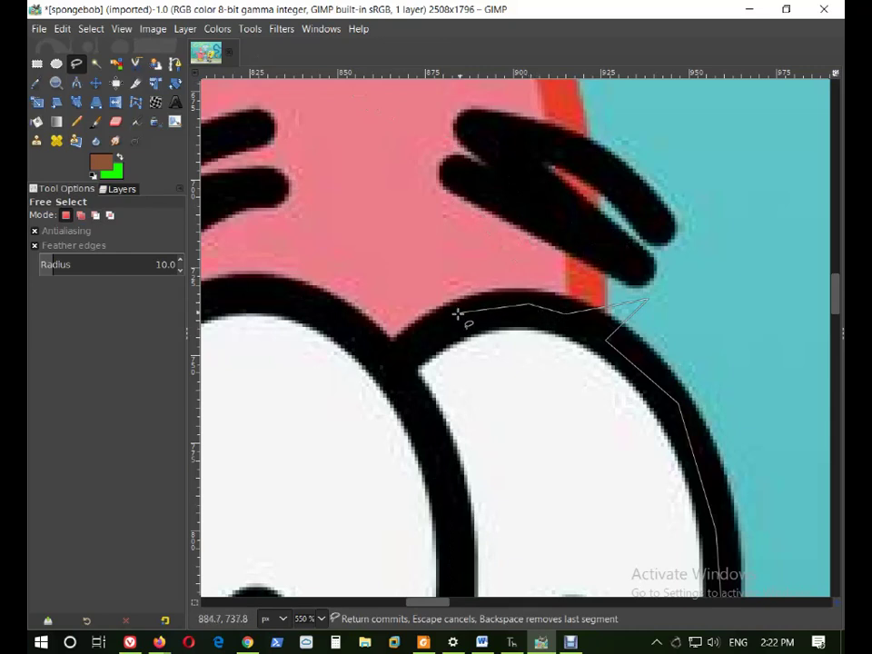
pyautogui.click(407, 352)
pyautogui.click(360, 339)
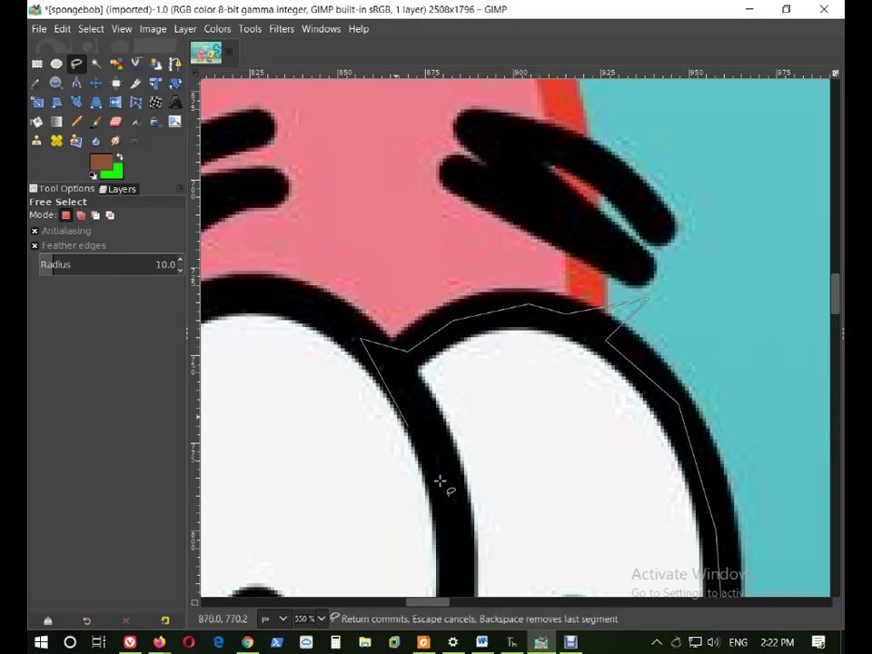
# Carry the Free Select outline over the top of Patrick's left-hand eye and close it at its starting point.
pyautogui.moveTo(436, 607); pyautogui.dragTo(424, 607)
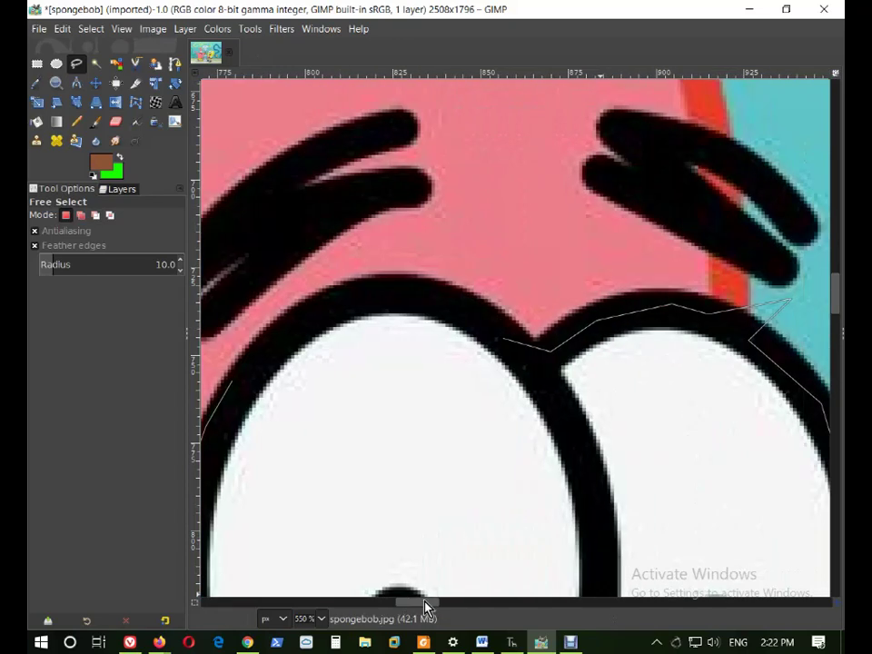
pyautogui.click(463, 306)
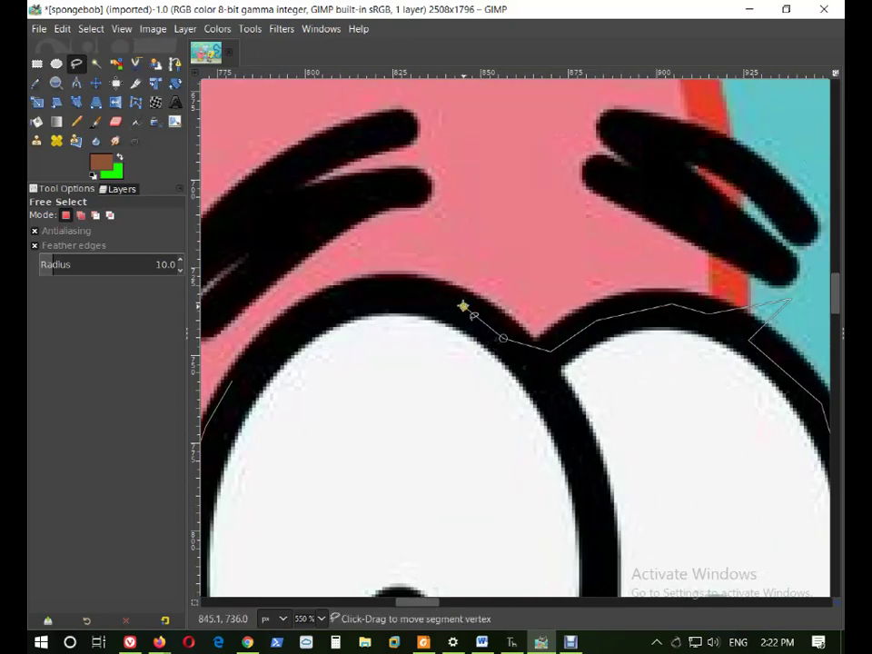
pyautogui.click(388, 294)
pyautogui.click(310, 315)
pyautogui.click(258, 353)
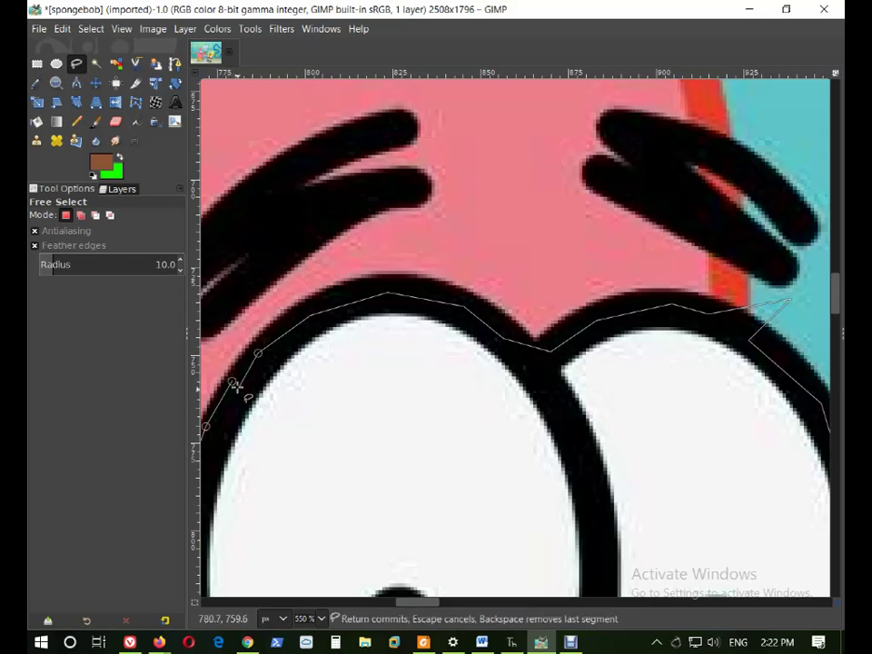
pyautogui.scroll(2, 232, 391)
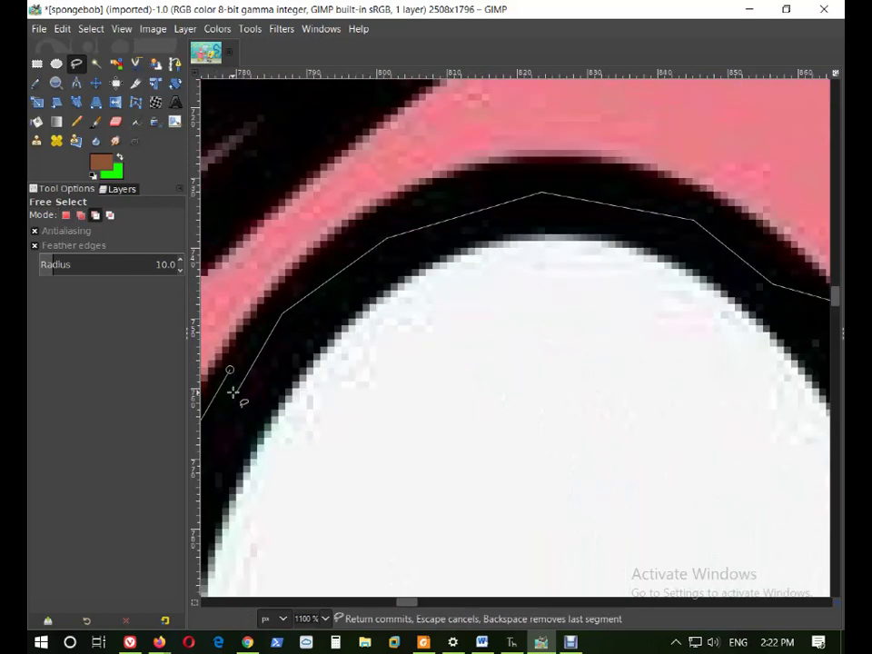
pyautogui.scroll(2, 233, 391)
pyautogui.click(229, 347)
# Pull the stray outline point above Patrick's right-hand eye back onto the eye's black border.
pyautogui.scroll(-3, 469, 347)
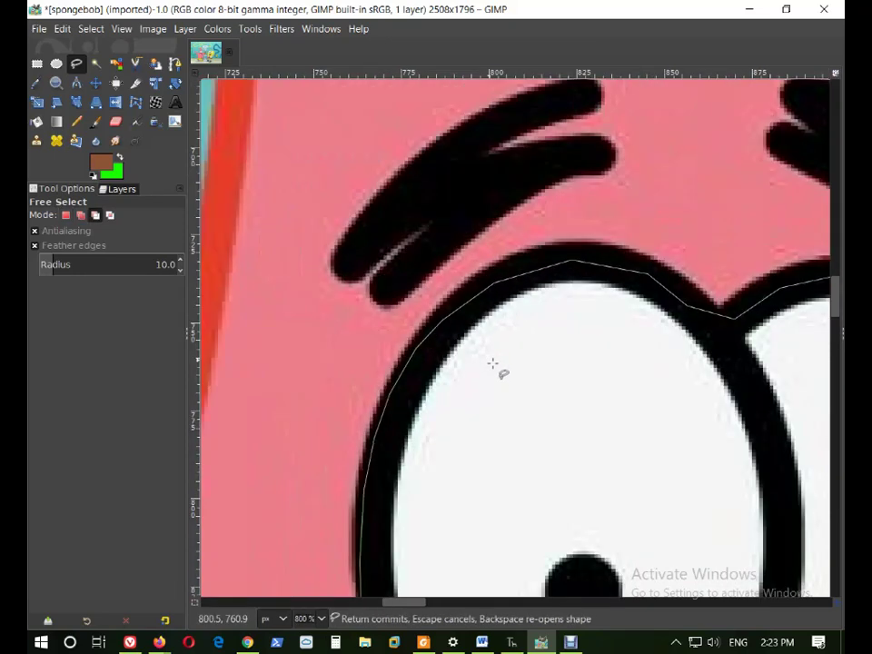
pyautogui.scroll(-4, 493, 364)
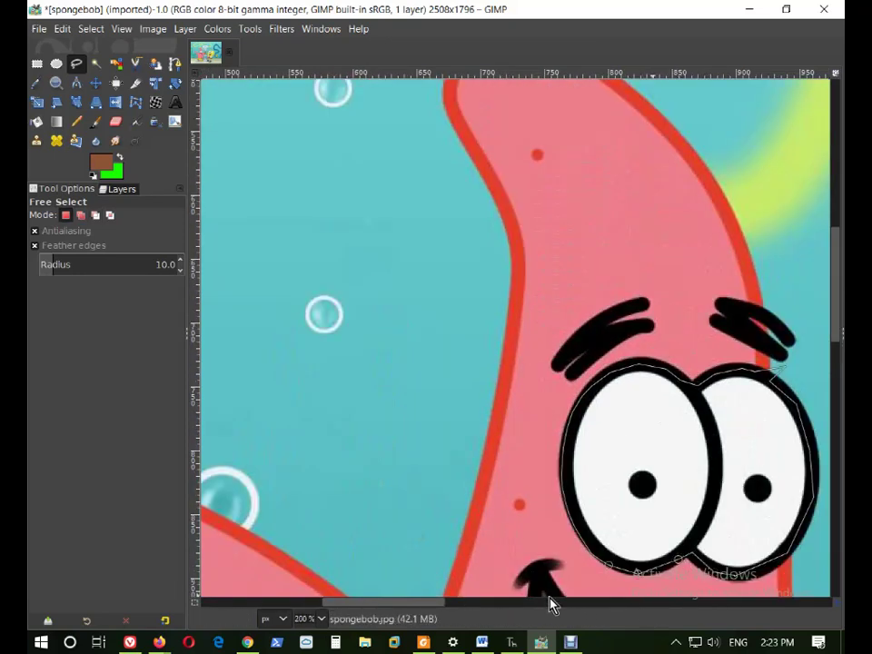
pyautogui.moveTo(370, 603); pyautogui.dragTo(417, 604)
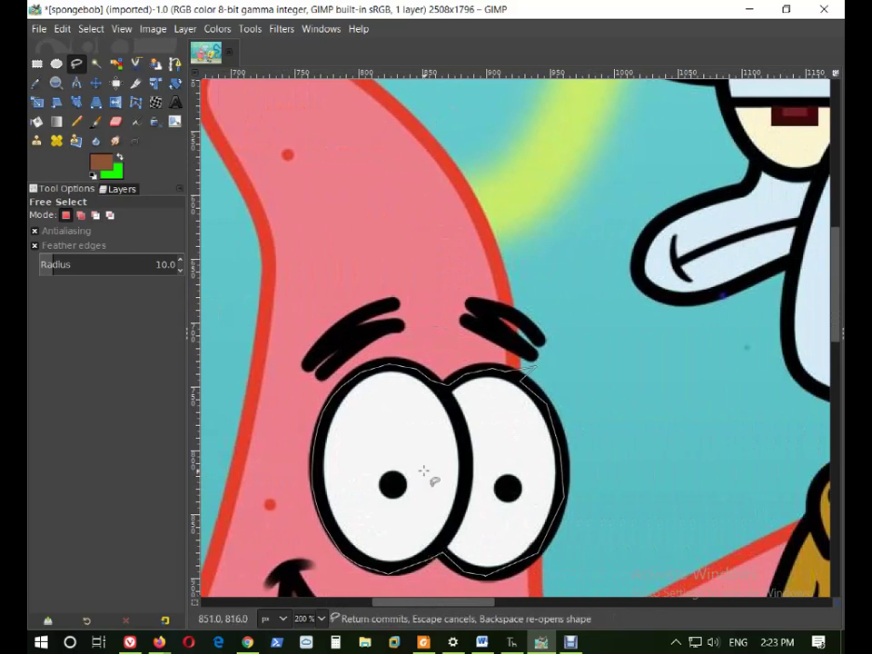
pyautogui.scroll(-5, 423, 471)
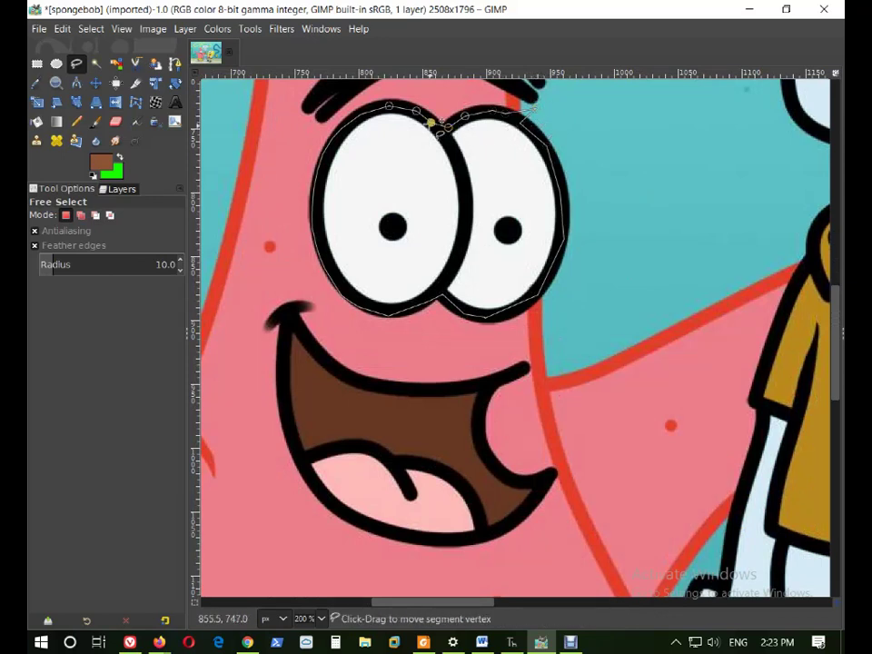
pyautogui.scroll(3, 534, 238)
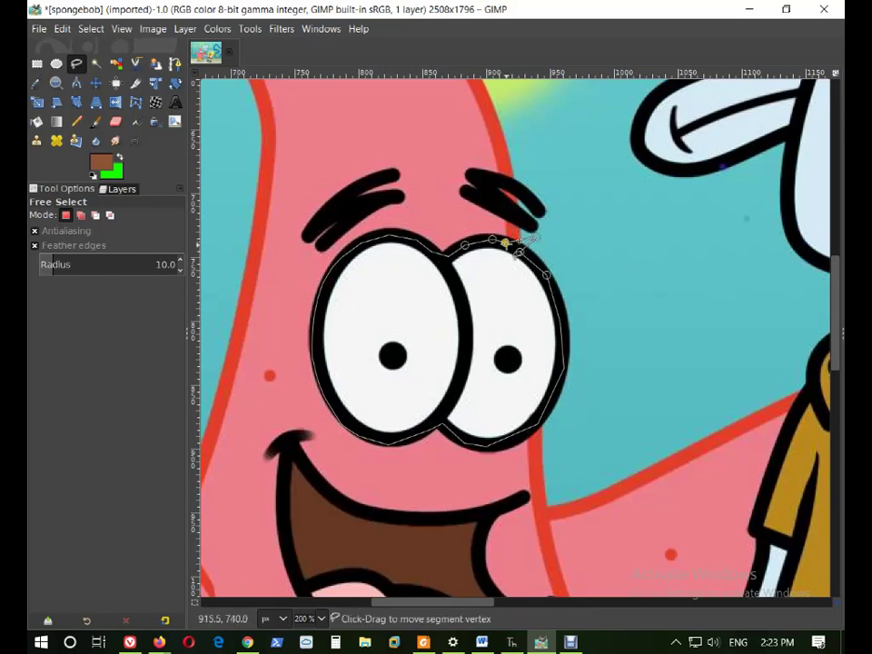
pyautogui.scroll(4, 536, 245)
pyautogui.moveTo(577, 187); pyautogui.dragTo(492, 221)
pyautogui.click(513, 244)
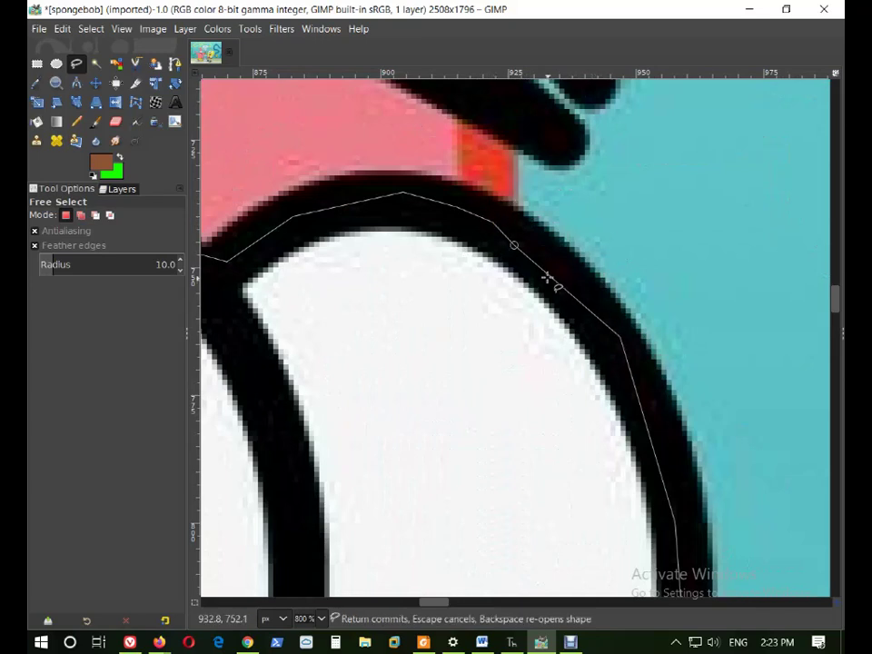
# Reposition two outline points along the upper outer side of the right-hand eye so they follow its black border.
pyautogui.moveTo(523, 247); pyautogui.dragTo(574, 265)
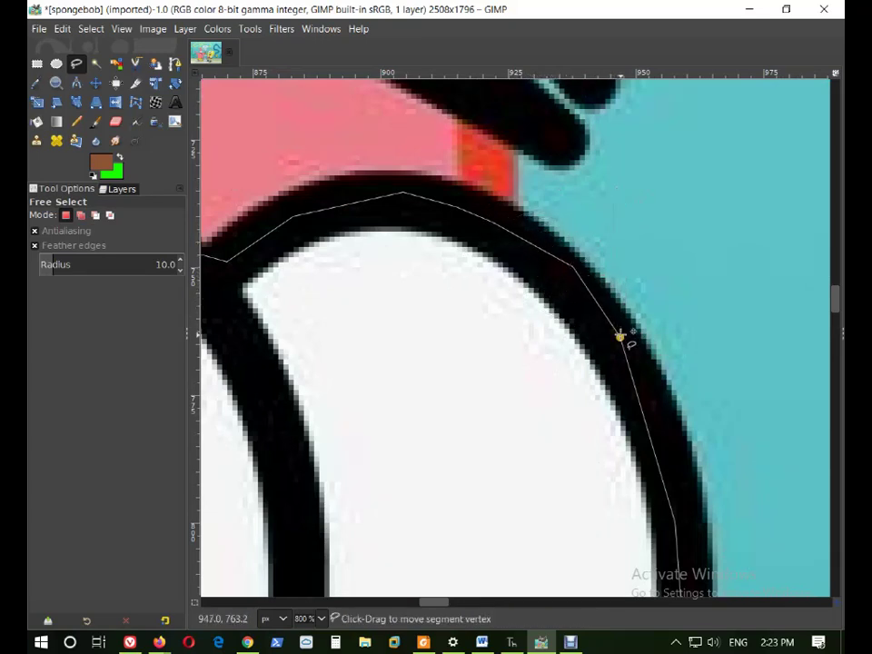
pyautogui.moveTo(621, 336); pyautogui.dragTo(675, 424)
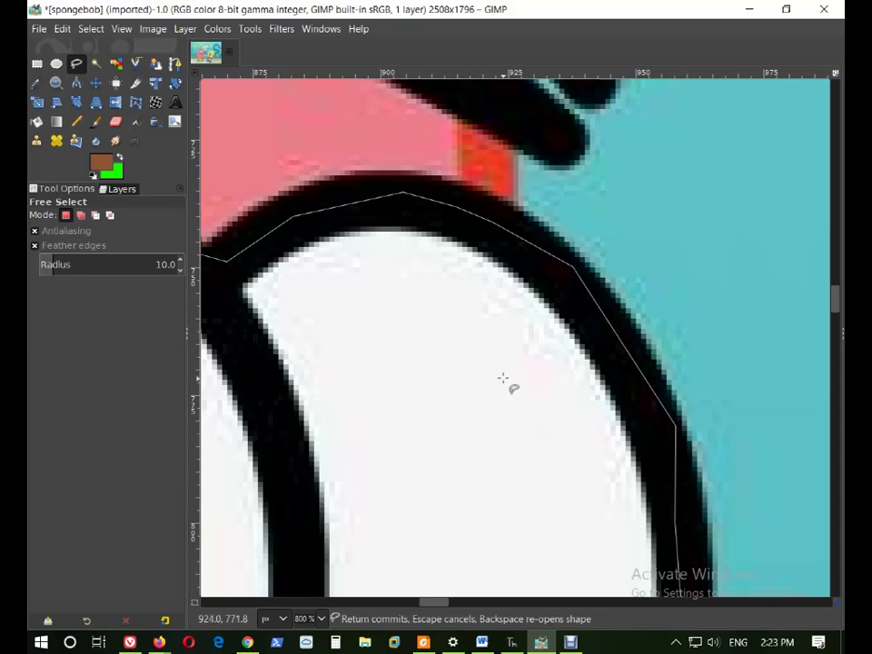
pyautogui.scroll(-1, 502, 386)
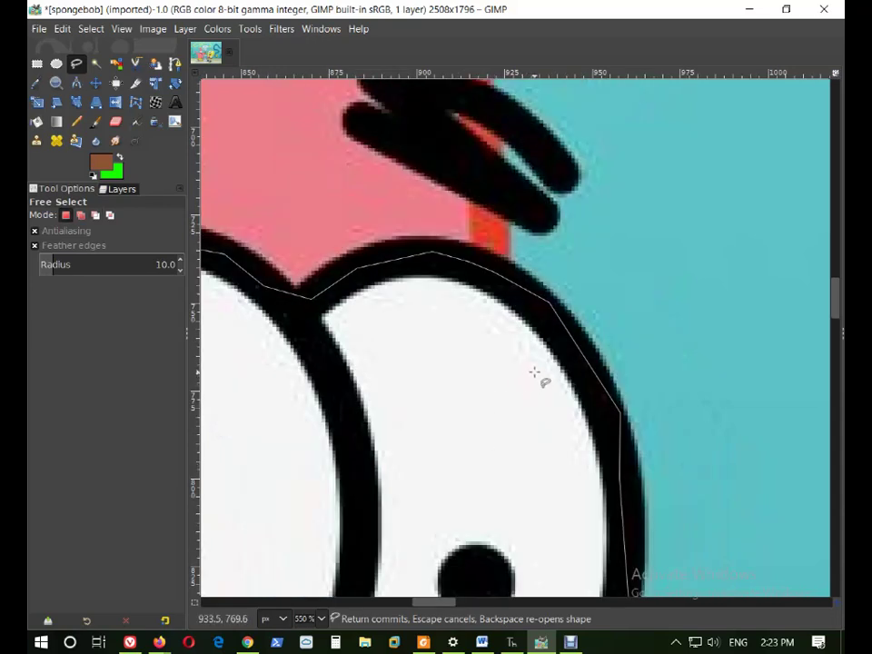
pyautogui.scroll(-1, 436, 607)
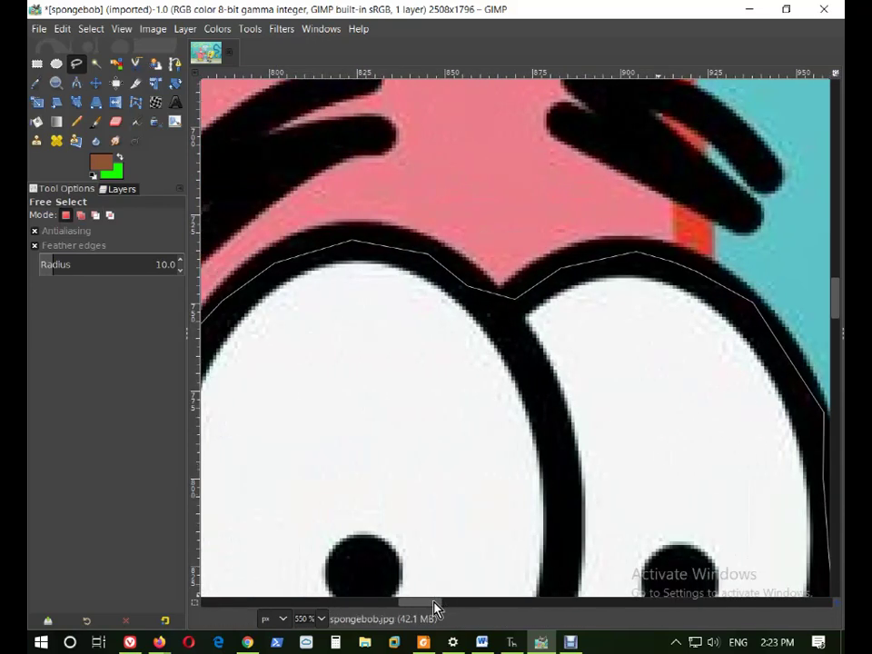
pyautogui.scroll(-1, 595, 317)
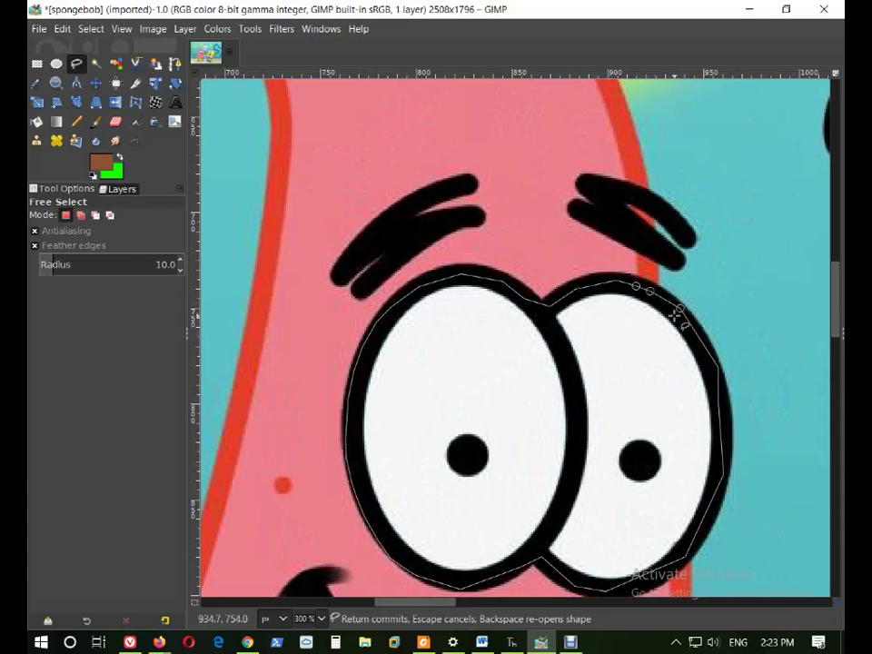
pyautogui.scroll(-3, 678, 314)
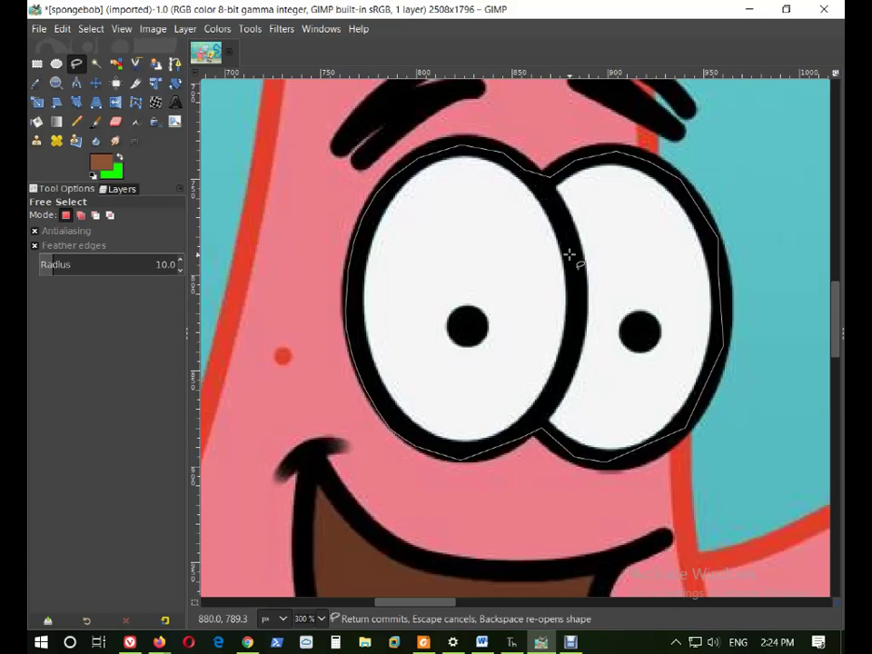
# Copy the layer and paste it back as a floating selection within the closed eye outline.
pyautogui.click(62, 30)
pyautogui.click(61, 32)
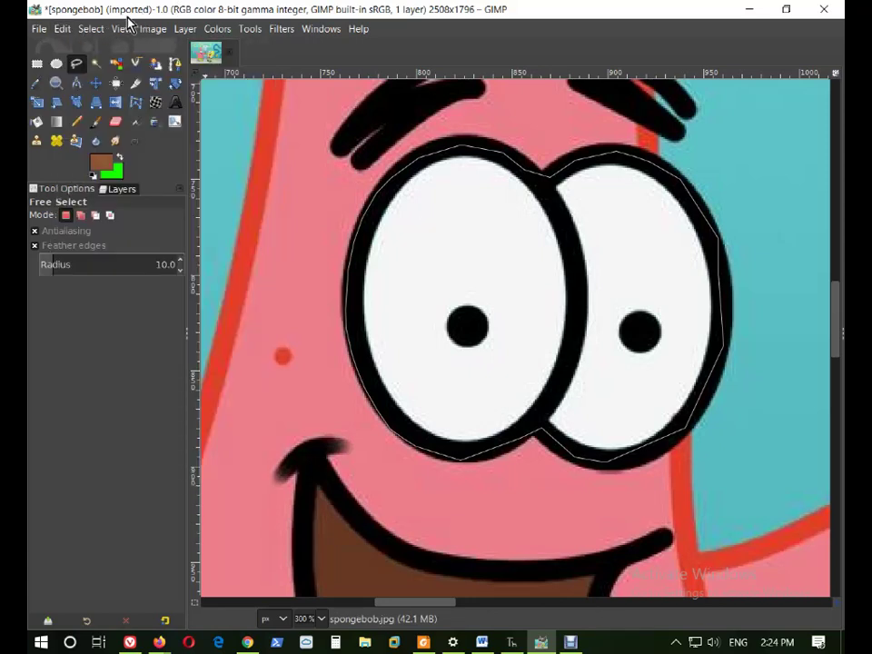
pyautogui.click(61, 34)
pyautogui.click(82, 131)
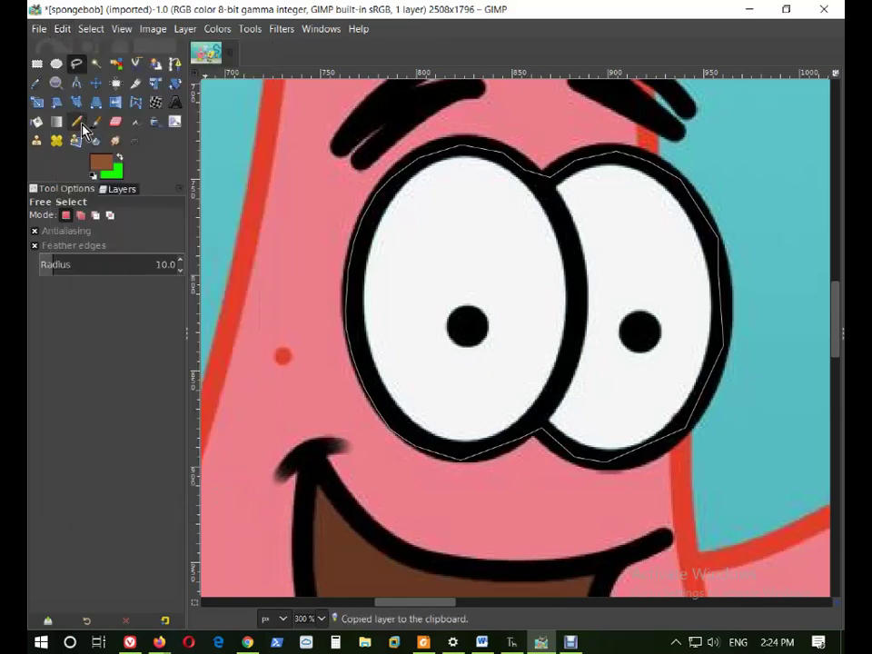
pyautogui.click(62, 29)
pyautogui.click(83, 167)
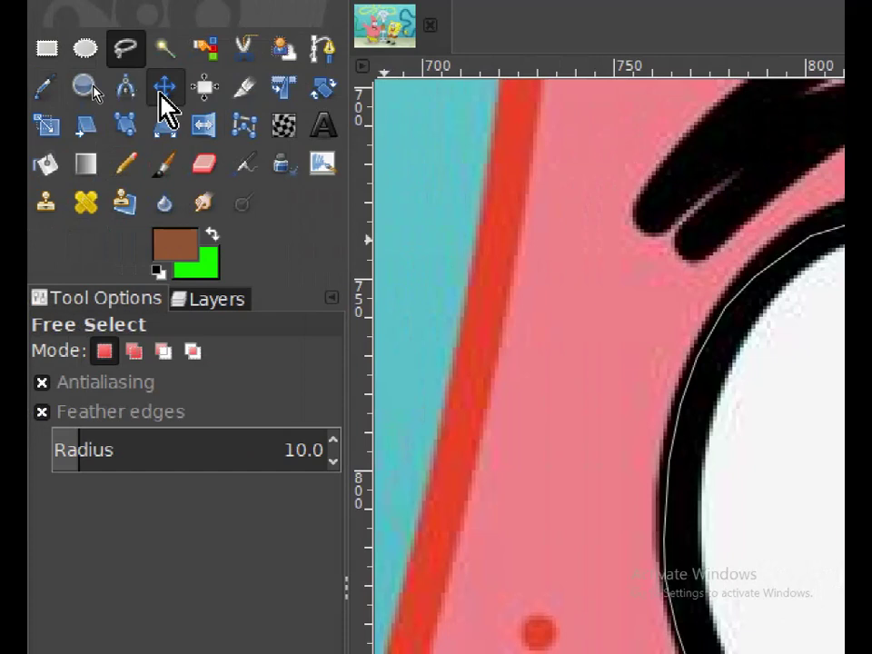
# Try to shift the pasted floating selection across the eyes with the Move tool, and undo the shift.
pyautogui.click(117, 91)
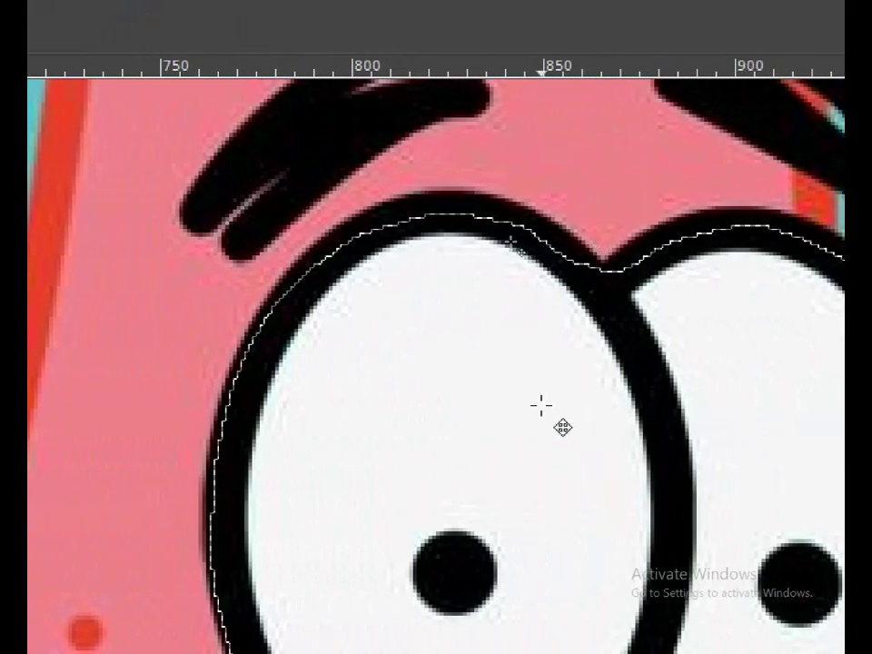
pyautogui.moveTo(356, 253); pyautogui.dragTo(590, 337)
pyautogui.moveTo(713, 562); pyautogui.dragTo(687, 571)
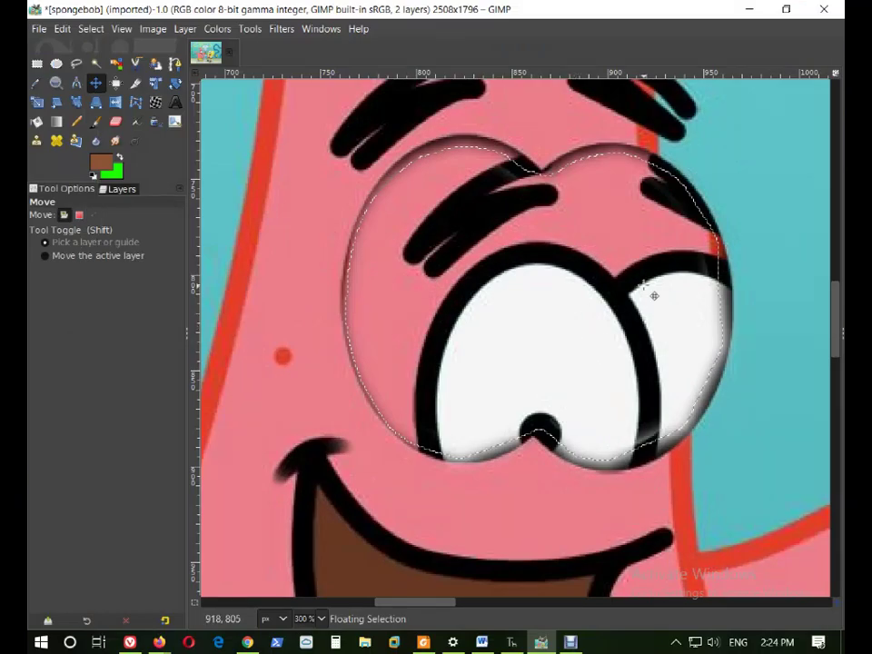
pyautogui.hotkey('ctrl', 'z')
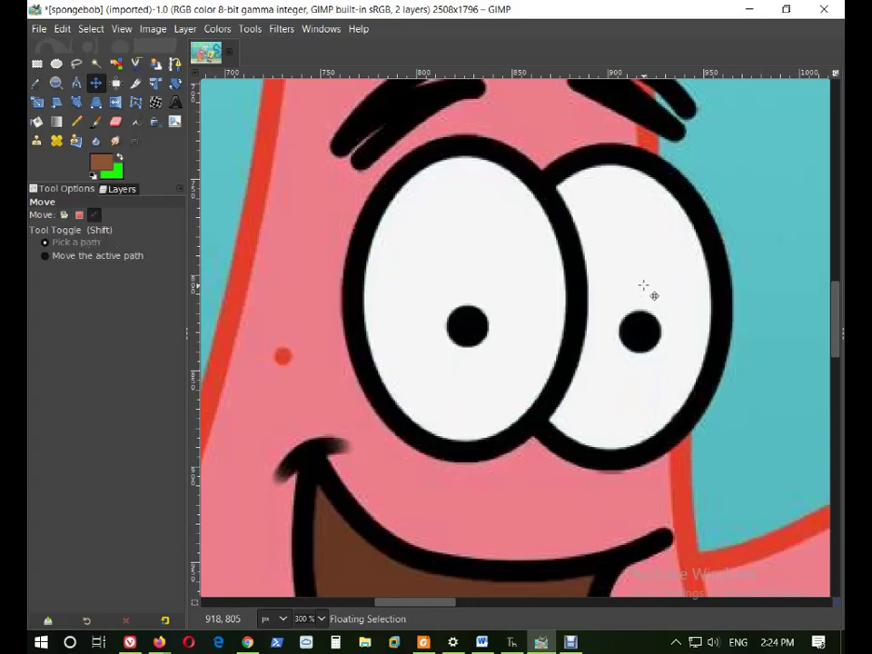
pyautogui.hotkey('ctrl', 'z')
# Try to start a new Free Select outline at the upper edge of Patrick's left-hand eye.
pyautogui.click(76, 64)
pyautogui.moveTo(430, 175); pyautogui.dragTo(369, 266)
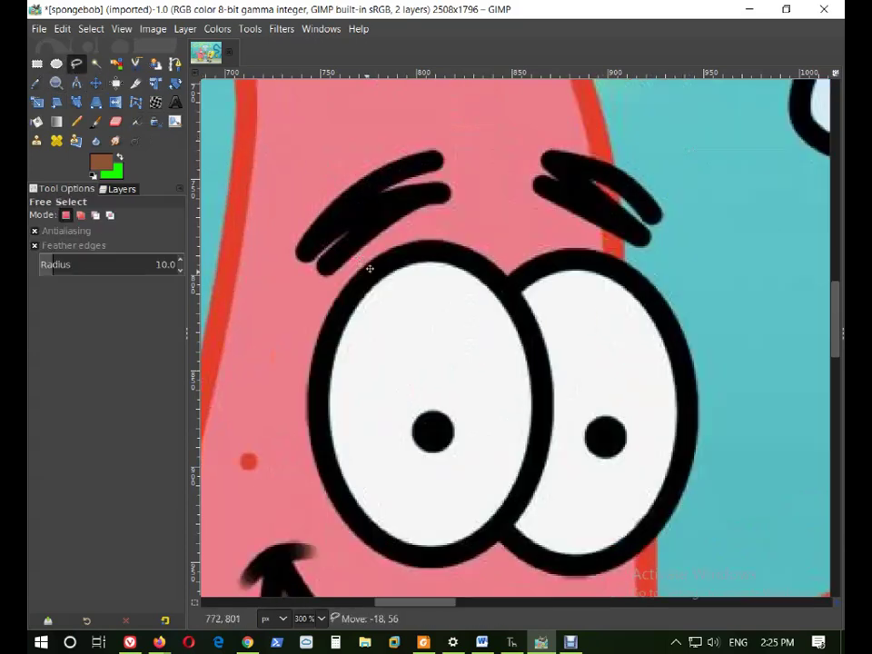
pyautogui.keyDown('ctrl'); pyautogui.scroll(-3, 423, 250); pyautogui.keyUp('ctrl')
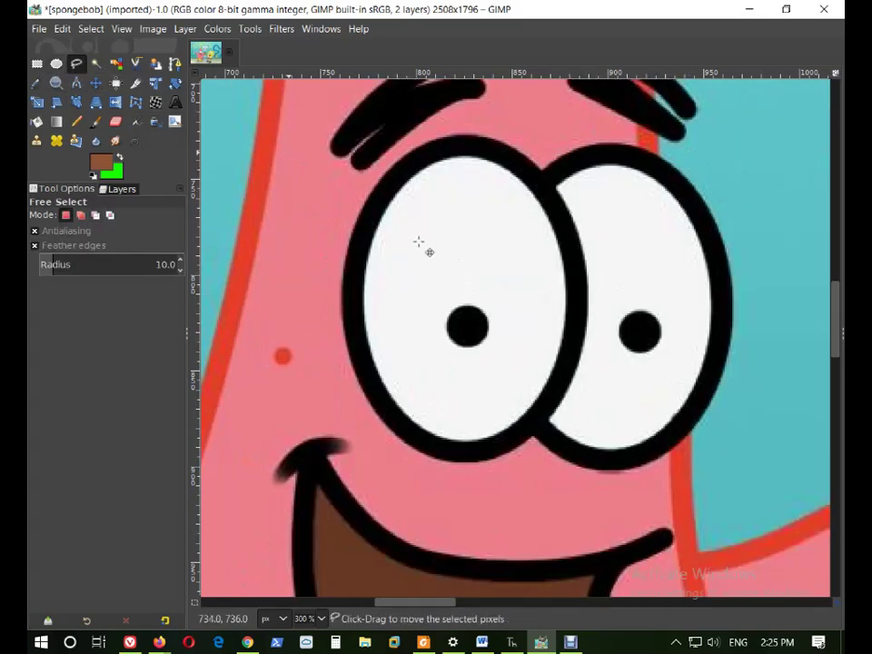
pyautogui.keyDown('ctrl'); pyautogui.scroll(-2, 421, 257); pyautogui.keyUp('ctrl')
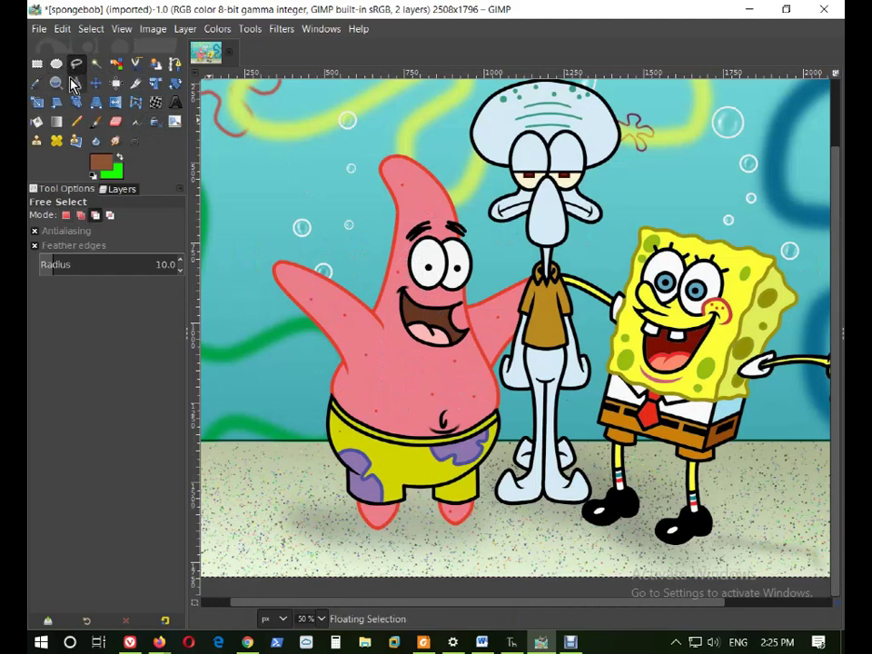
# Try to outline both of Patrick's eyes with Scissors Select points placed around them.
pyautogui.click(136, 69)
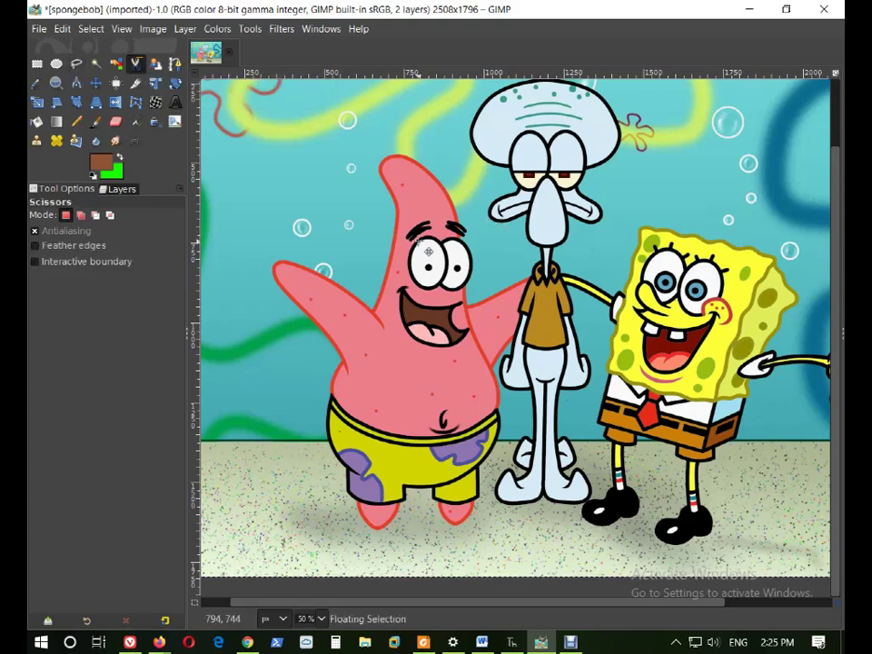
pyautogui.click(409, 281)
pyautogui.click(437, 309)
pyautogui.click(467, 283)
pyautogui.click(469, 265)
pyautogui.click(468, 238)
pyautogui.click(415, 228)
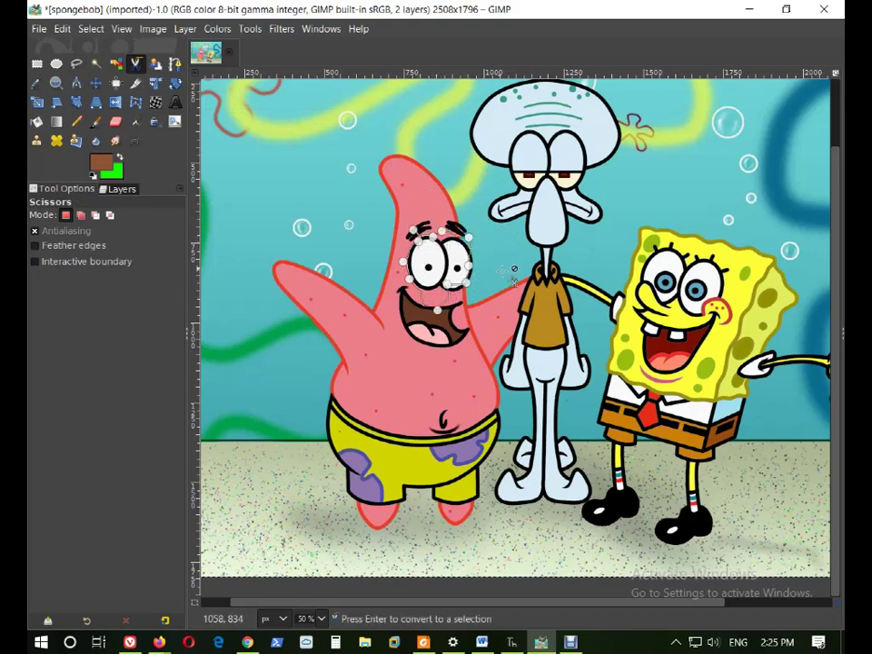
# Undo all the Scissors Select points around Patrick's eyes.
pyautogui.keyDown('ctrl'); pyautogui.scroll(3, 423, 229); pyautogui.keyUp('ctrl')
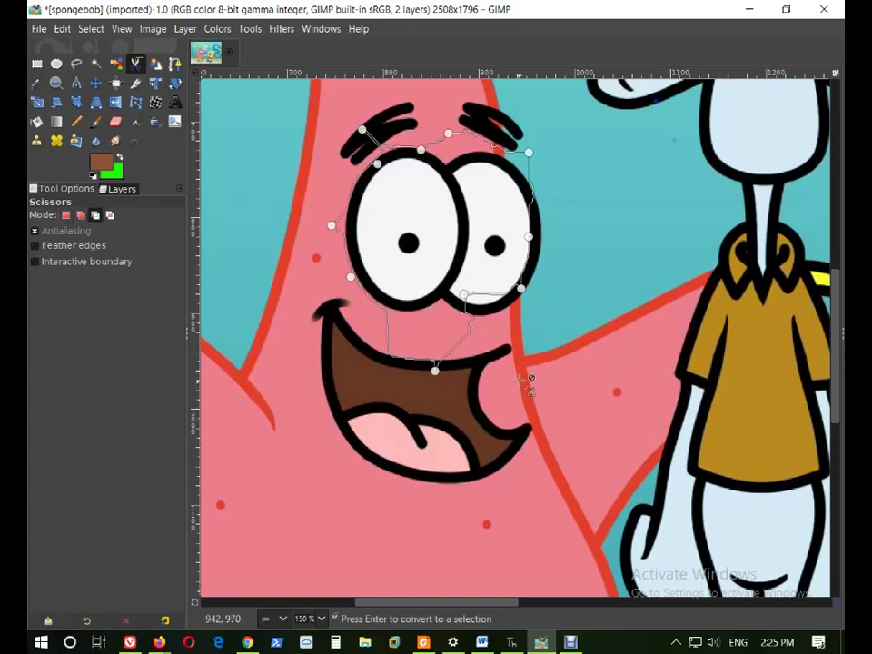
pyautogui.hotkey('ctrl', 'z')
pyautogui.hotkey('ctrl', 'z')
pyautogui.hotkey('ctrl', 'z')
pyautogui.hotkey('ctrl', 'z')
pyautogui.hotkey('ctrl', 'z')
pyautogui.hotkey('ctrl', 'z')
pyautogui.hotkey('ctrl', 'z')
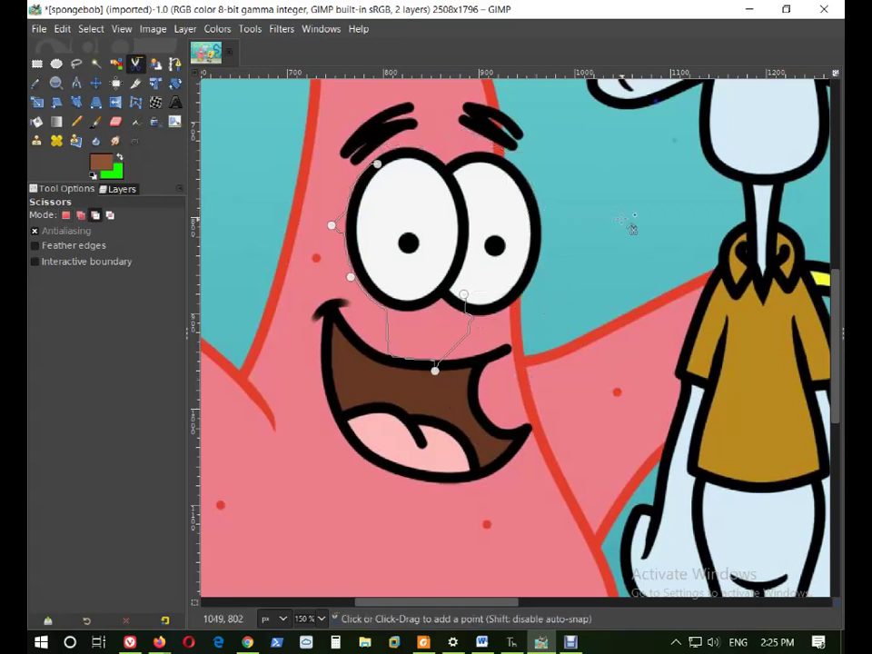
pyautogui.hotkey('ctrl', 'z')
pyautogui.hotkey('ctrl', 'z')
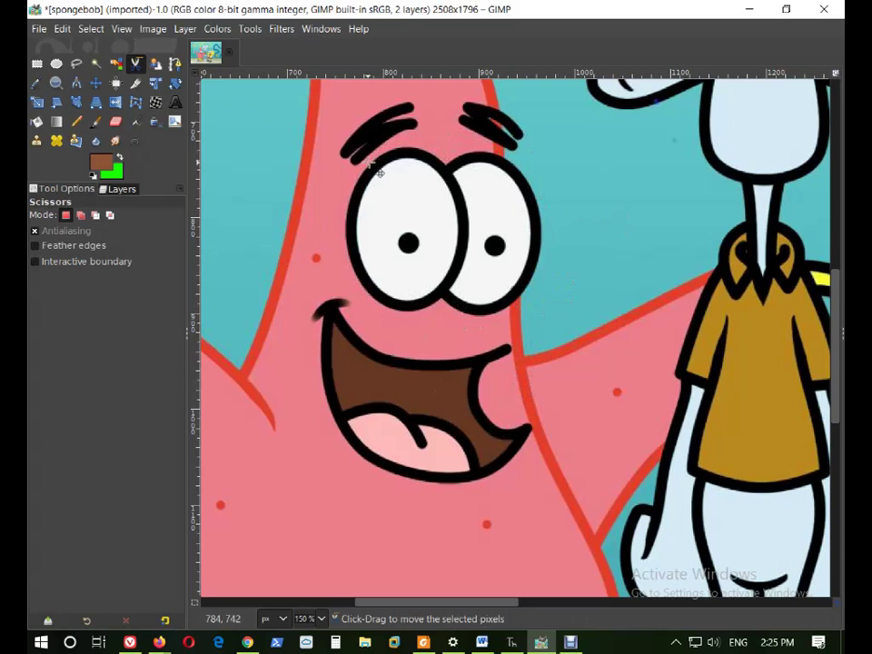
# Try a closer Scissors Select outline down the outer side and underside of the left-hand eye, and cancel it.
pyautogui.keyDown('ctrl'); pyautogui.scroll(3, 366, 191); pyautogui.keyUp('ctrl')
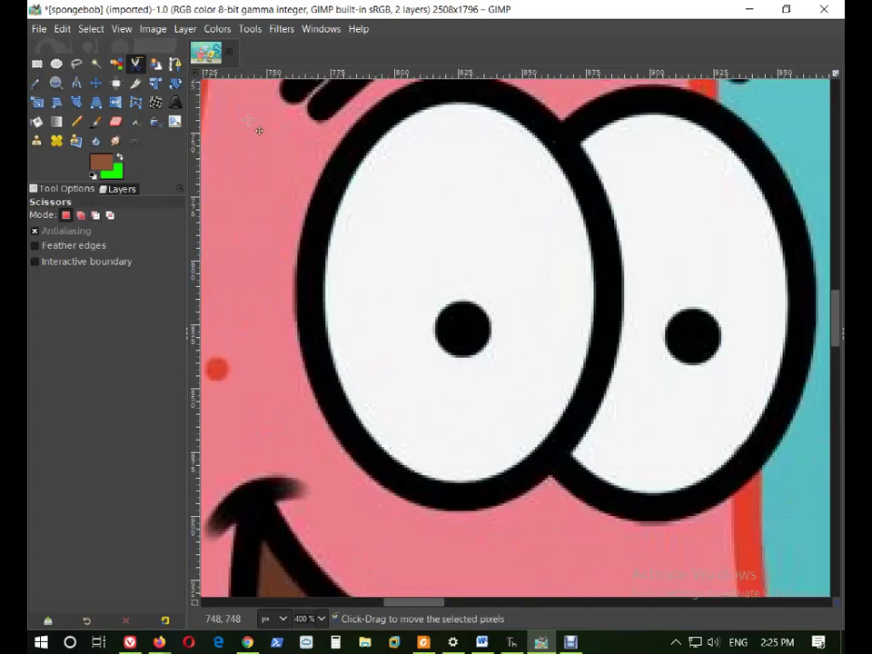
pyautogui.click(323, 173)
pyautogui.click(318, 238)
pyautogui.click(307, 310)
pyautogui.click(324, 361)
pyautogui.click(338, 415)
pyautogui.click(376, 463)
pyautogui.click(448, 486)
pyautogui.click(514, 487)
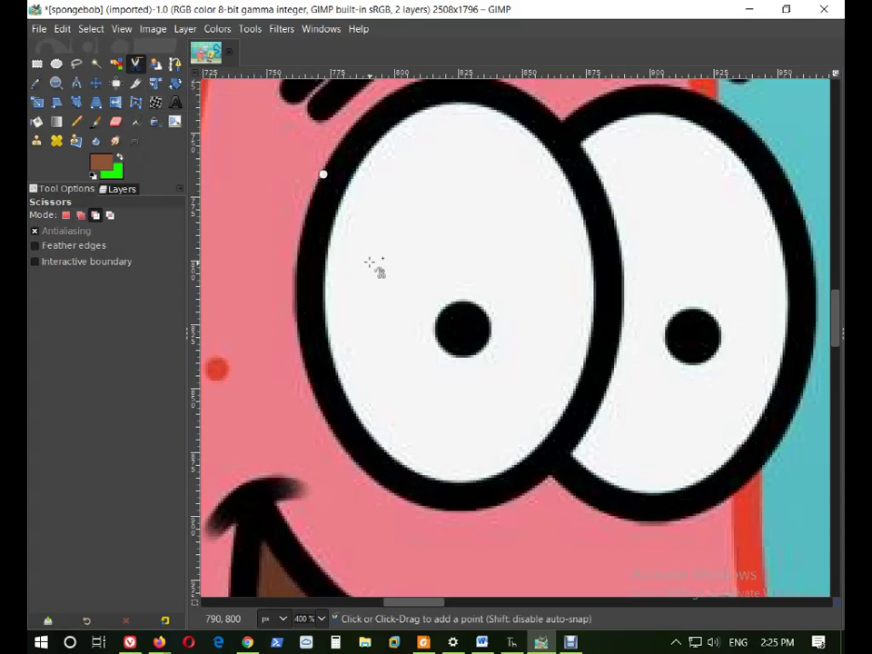
pyautogui.press('Escape')
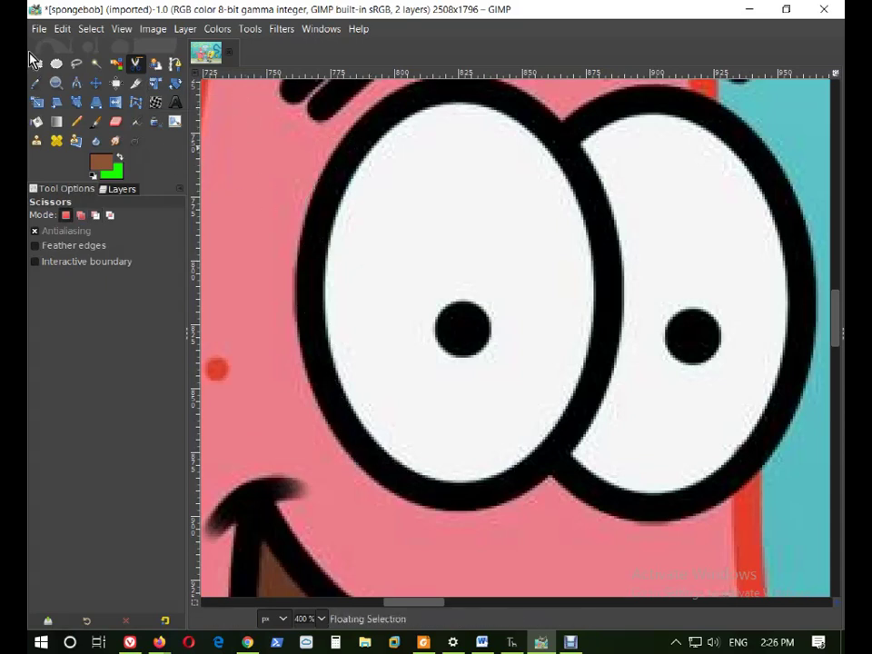
# Return to the Free Select tool and anchor the floating selection onto the image.
pyautogui.click(73, 67)
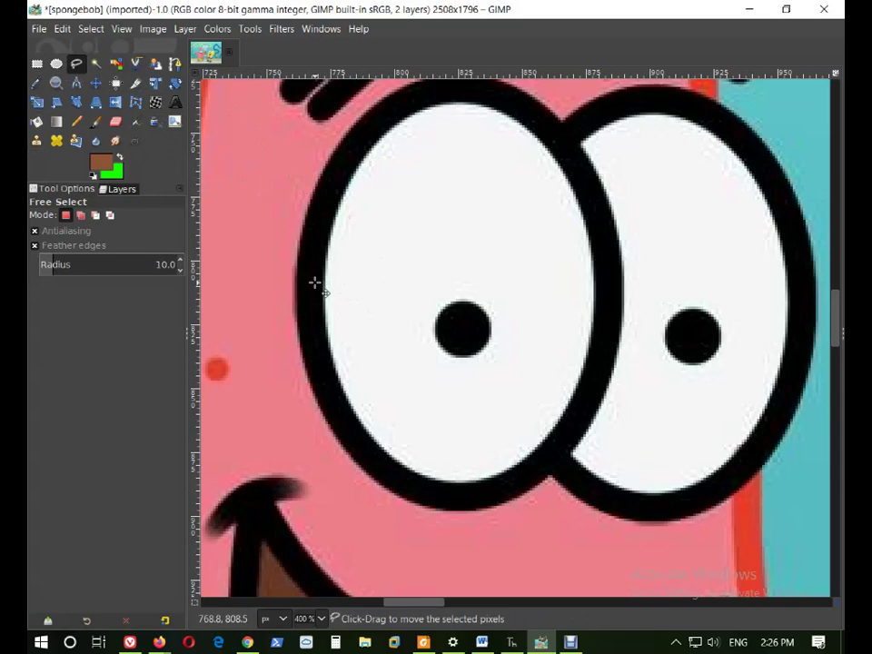
pyautogui.keyDown('ctrl'); pyautogui.scroll(-7, 376, 364); pyautogui.keyUp('ctrl')
pyautogui.click(349, 100)
pyautogui.keyDown('ctrl'); pyautogui.scroll(5, 278, 318); pyautogui.keyUp('ctrl')
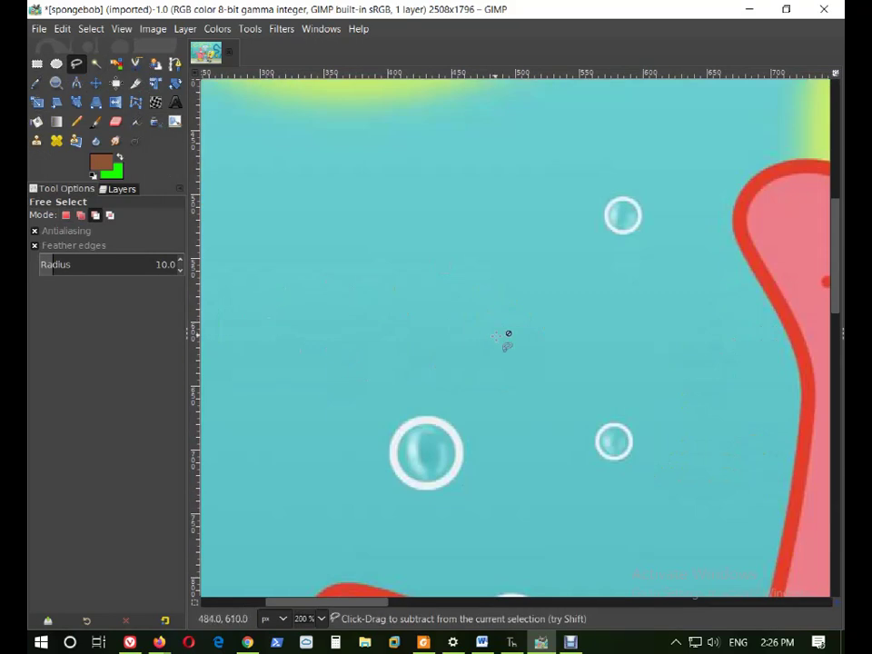
# Outline both of Patrick's eyes with a closed Free Select shape and commit it as a selection.
pyautogui.keyDown('ctrl'); pyautogui.scroll(-3, 497, 338); pyautogui.keyUp('ctrl')
pyautogui.keyDown('ctrl'); pyautogui.scroll(3, 536, 345); pyautogui.keyUp('ctrl')
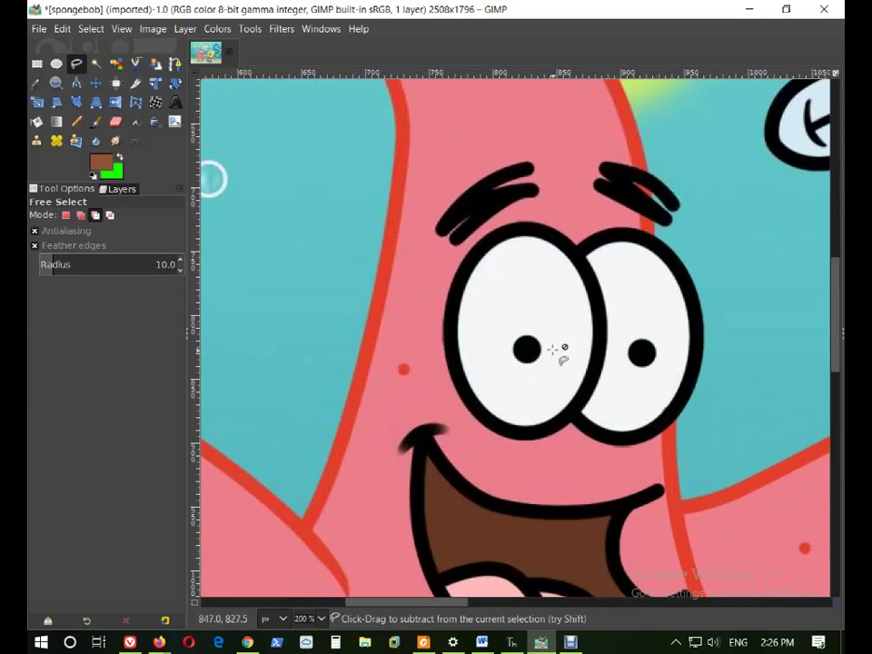
pyautogui.keyDown('ctrl'); pyautogui.scroll(2, 554, 350); pyautogui.keyUp('ctrl')
pyautogui.click(366, 210)
pyautogui.click(350, 289)
pyautogui.click(353, 369)
pyautogui.click(389, 451)
pyautogui.click(461, 512)
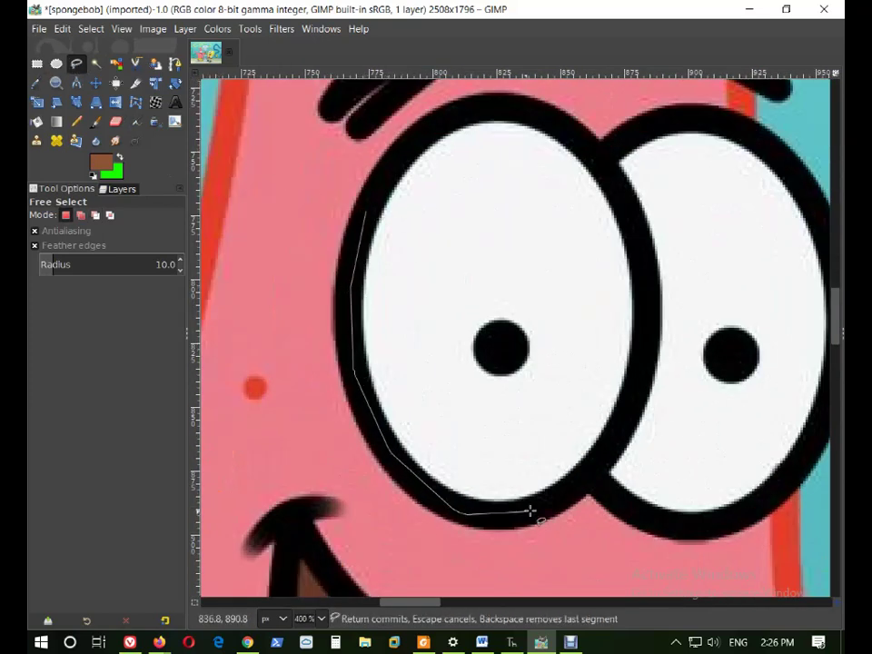
pyautogui.click(780, 498)
pyautogui.click(812, 346)
pyautogui.click(801, 199)
pyautogui.click(745, 138)
pyautogui.click(428, 114)
pyautogui.click(366, 210)
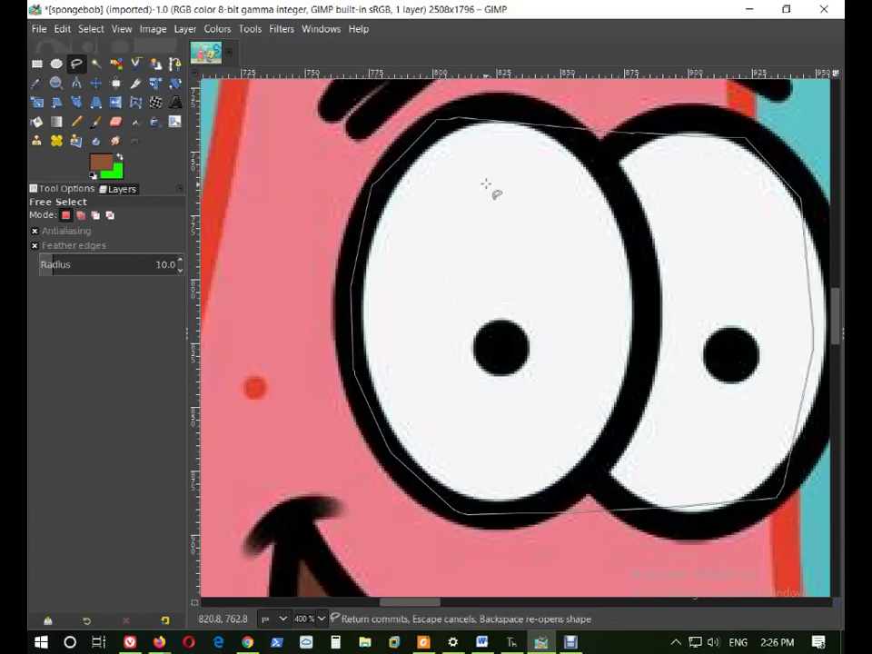
pyautogui.click(37, 65)
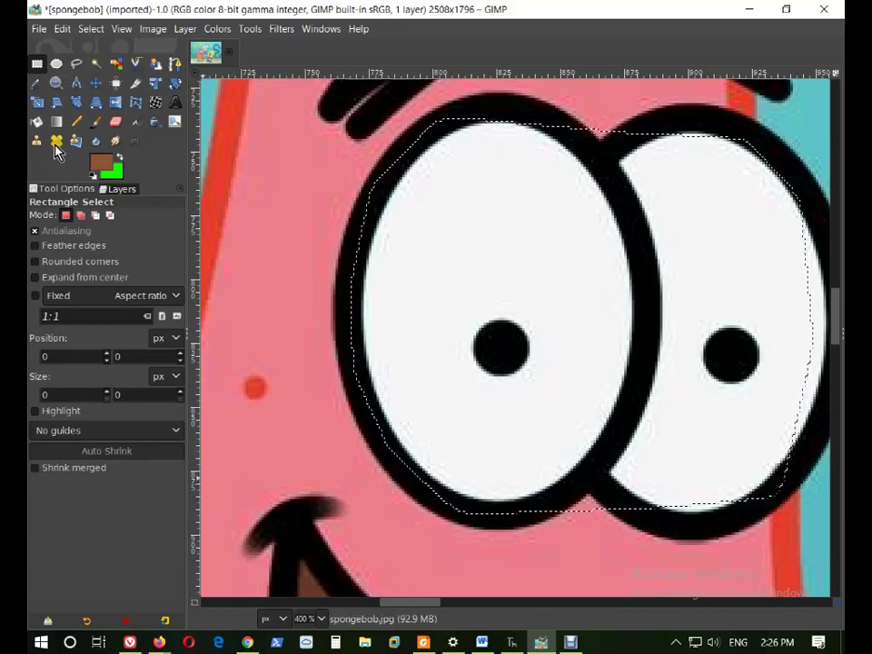
# Copy the selected eyes and paste them as a floating selection.
pyautogui.click(73, 30)
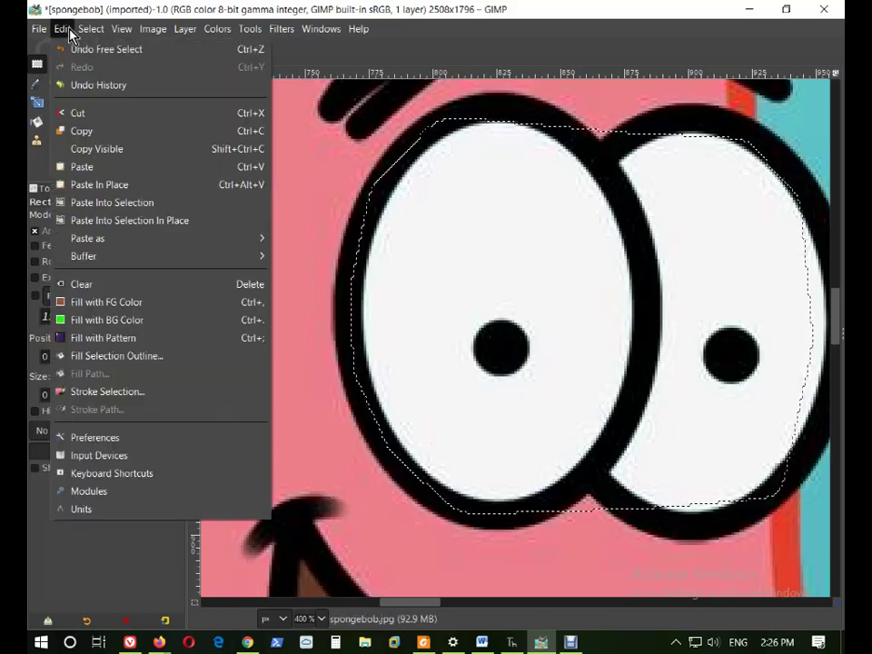
pyautogui.click(91, 130)
pyautogui.click(60, 30)
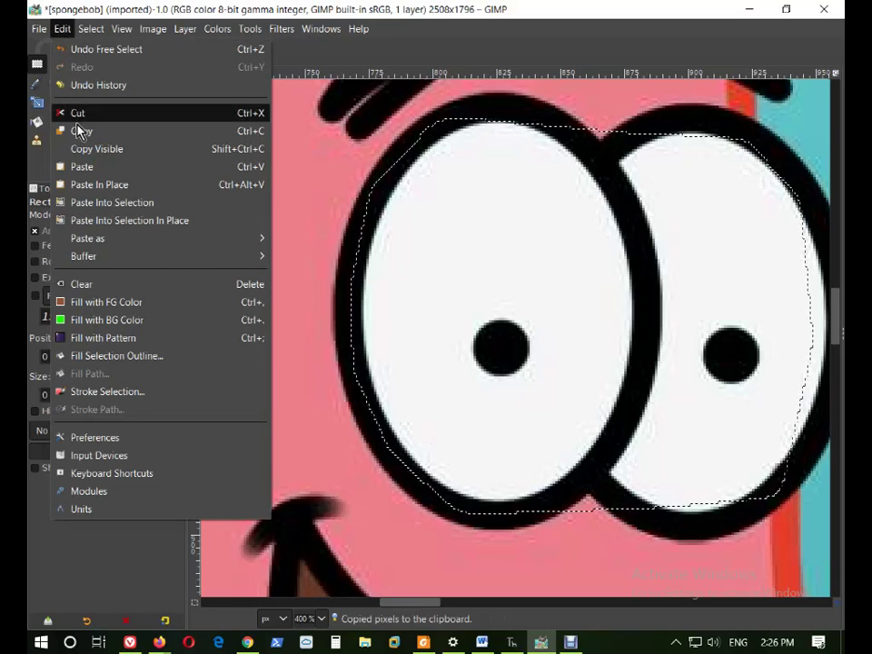
pyautogui.click(80, 169)
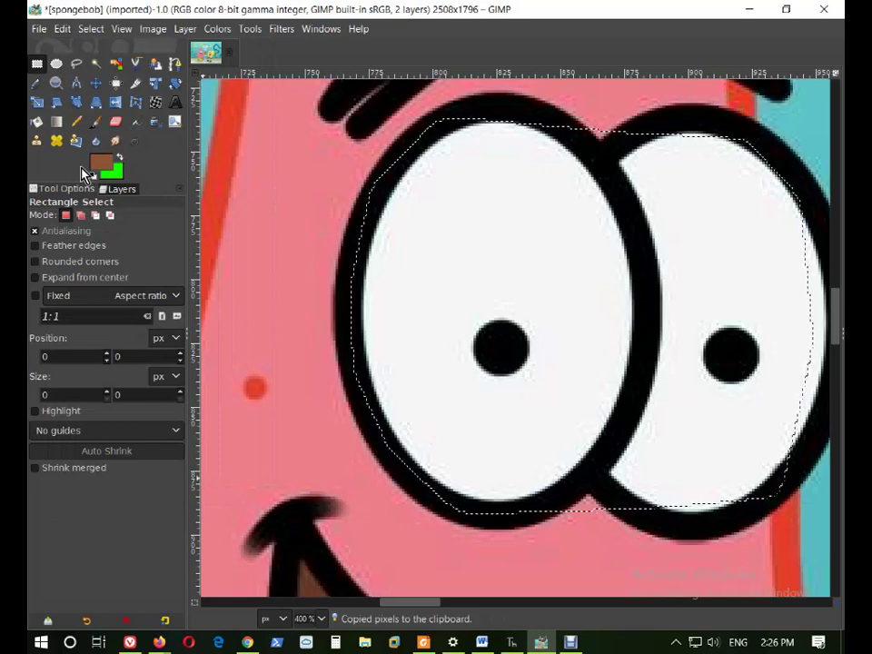
# Move the pasted eyes onto Squidward's nose with the Move tool and anchor them there.
pyautogui.click(97, 84)
pyautogui.press('ctrl')
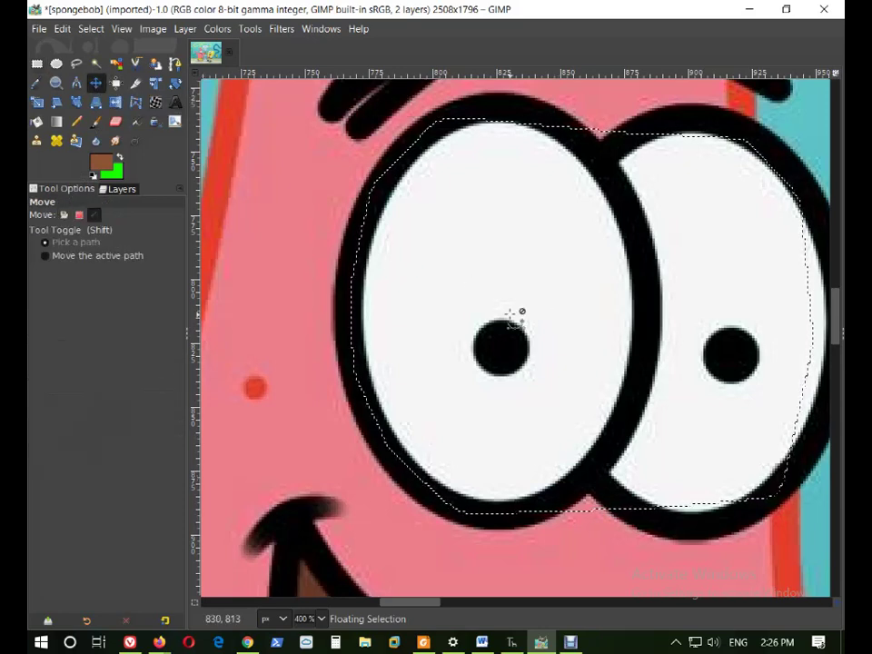
pyautogui.scroll(-6, 644, 343)
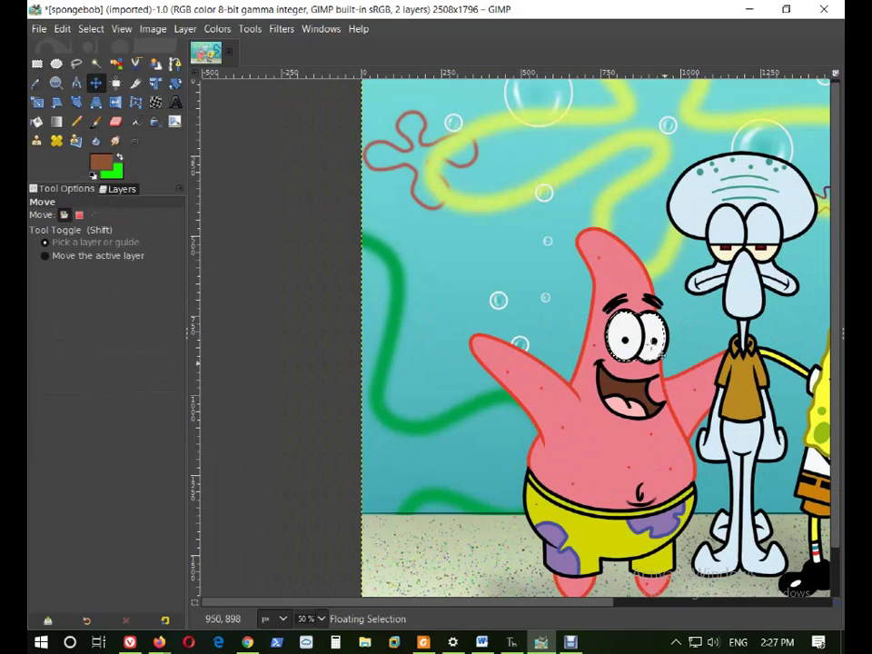
pyautogui.moveTo(637, 349); pyautogui.dragTo(742, 277)
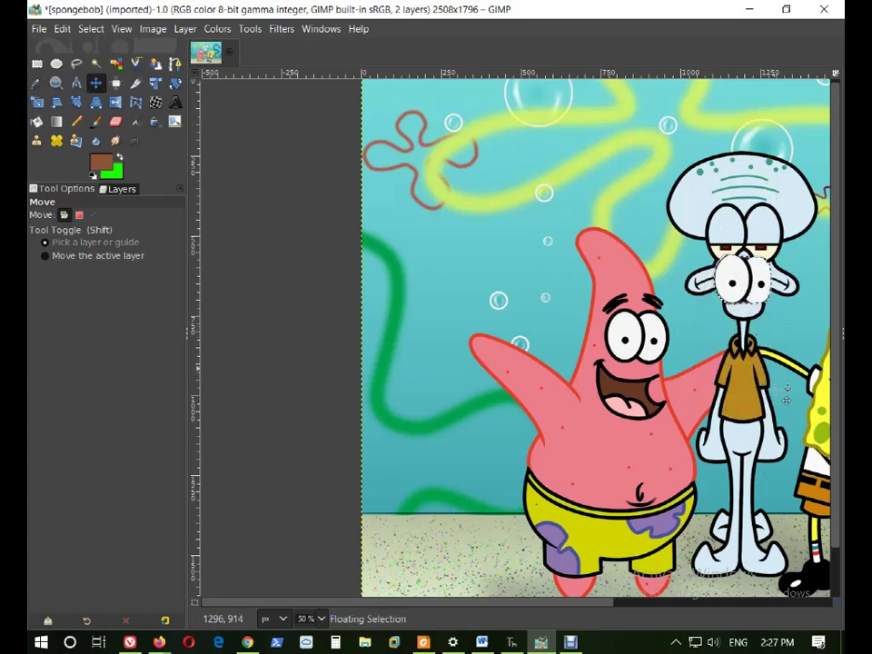
pyautogui.scroll(-1, 509, 452)
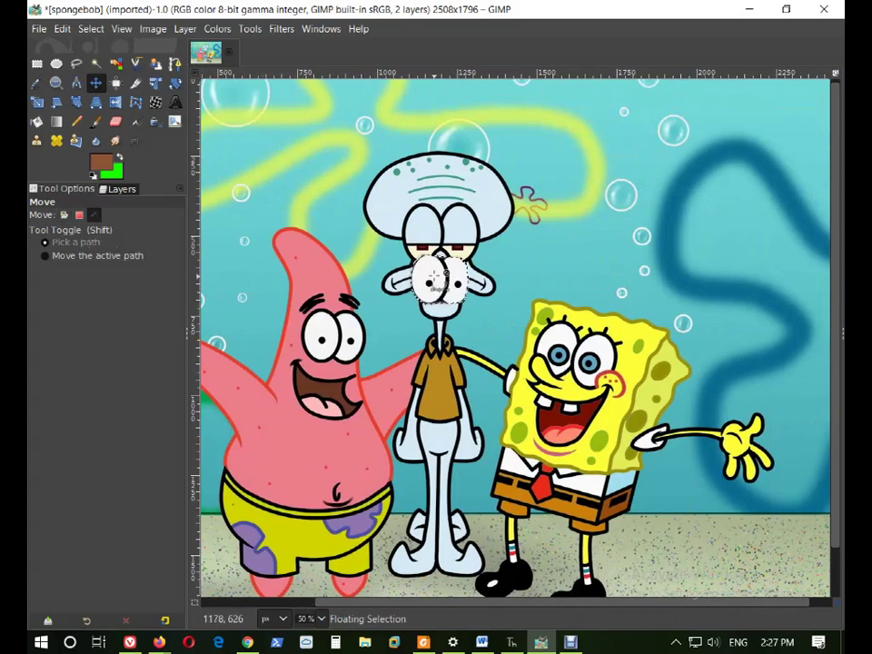
pyautogui.scroll(4, 406, 291)
pyautogui.moveTo(423, 272)
pyautogui.mouseDown()
pyautogui.moveTo(416, 316)
pyautogui.moveTo(442, 398)
pyautogui.moveTo(422, 277)
pyautogui.moveTo(425, 290)
pyautogui.mouseUp()
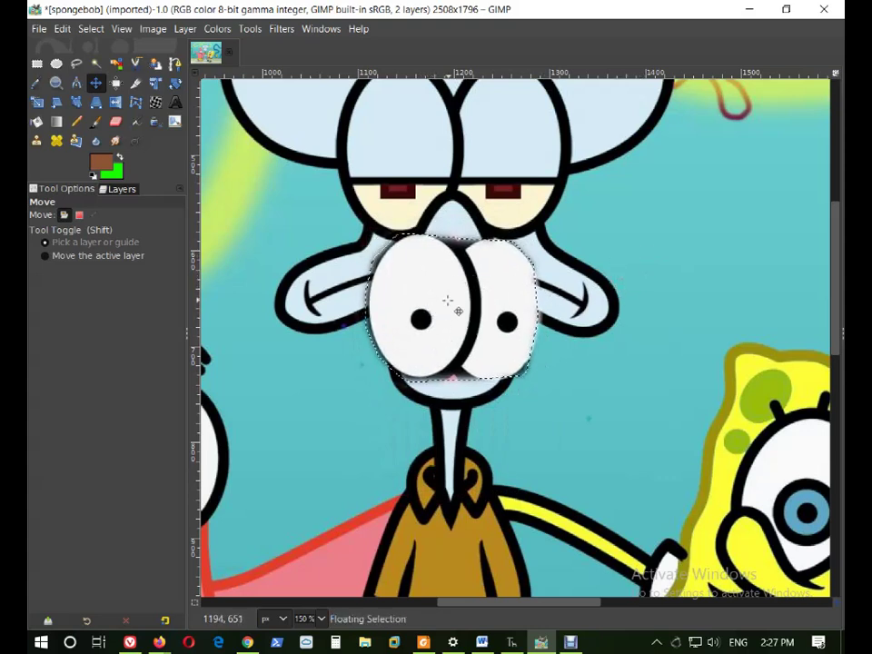
pyautogui.click(667, 305)
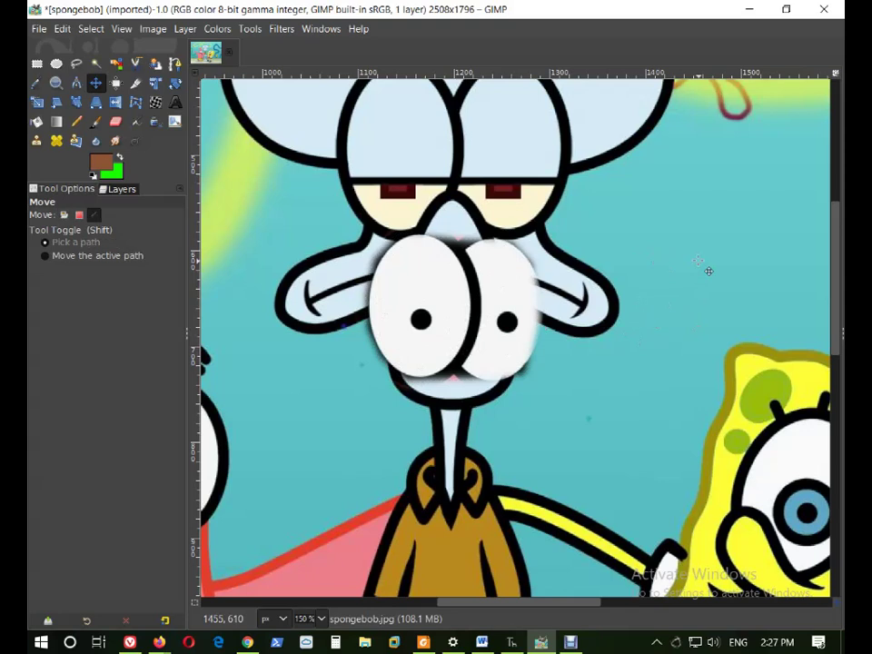
# Undo the anchoring, raise the floating eyes over Squidward's own eyes and flip them horizontally.
pyautogui.hotkey('ctrl', 'v')
pyautogui.moveTo(452, 296); pyautogui.dragTo(425, 233)
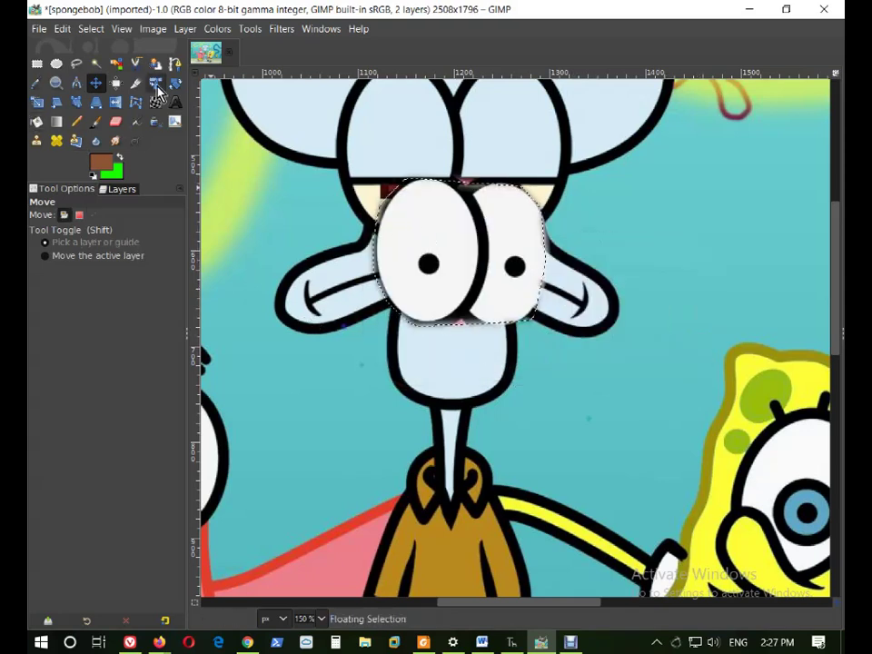
pyautogui.click(115, 102)
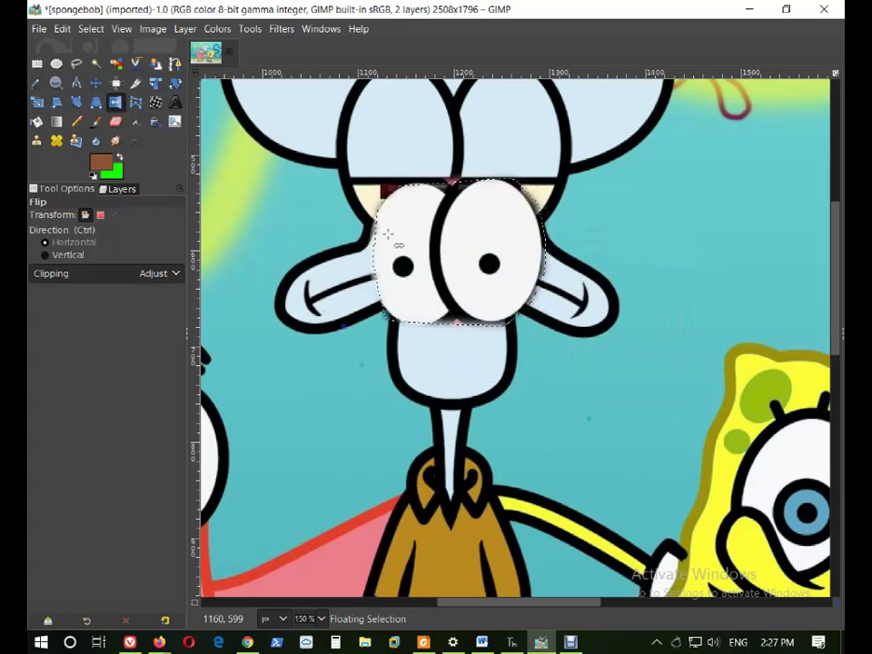
# Rotate the floating eyes by -92.91 degrees around their centre.
pyautogui.click(94, 106)
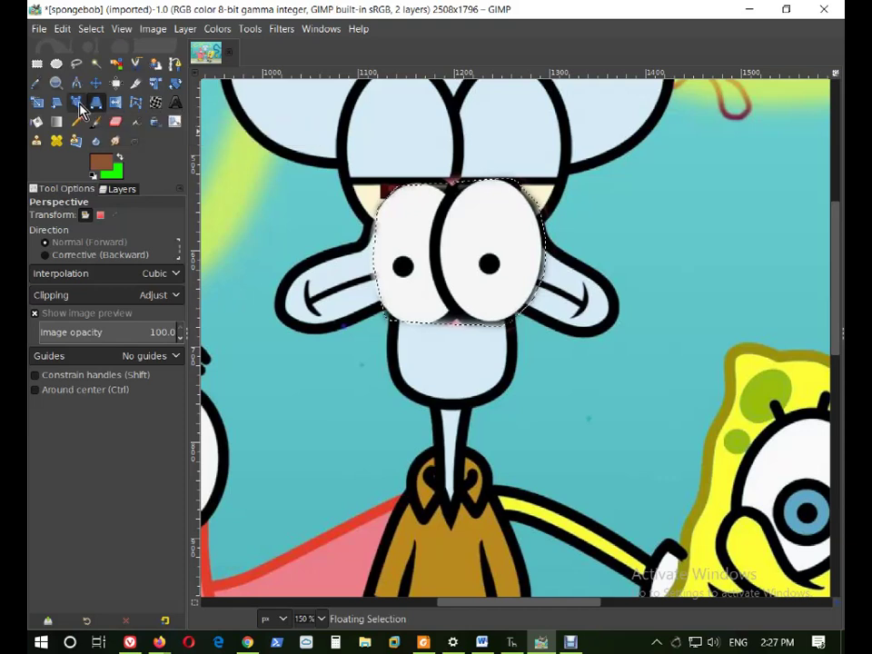
pyautogui.click(37, 104)
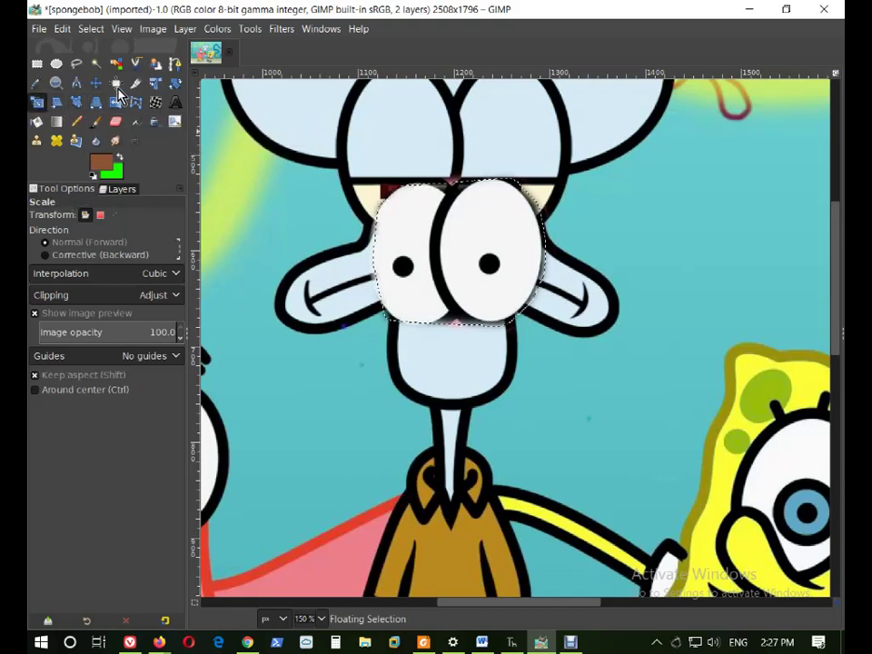
pyautogui.click(175, 82)
pyautogui.click(438, 258)
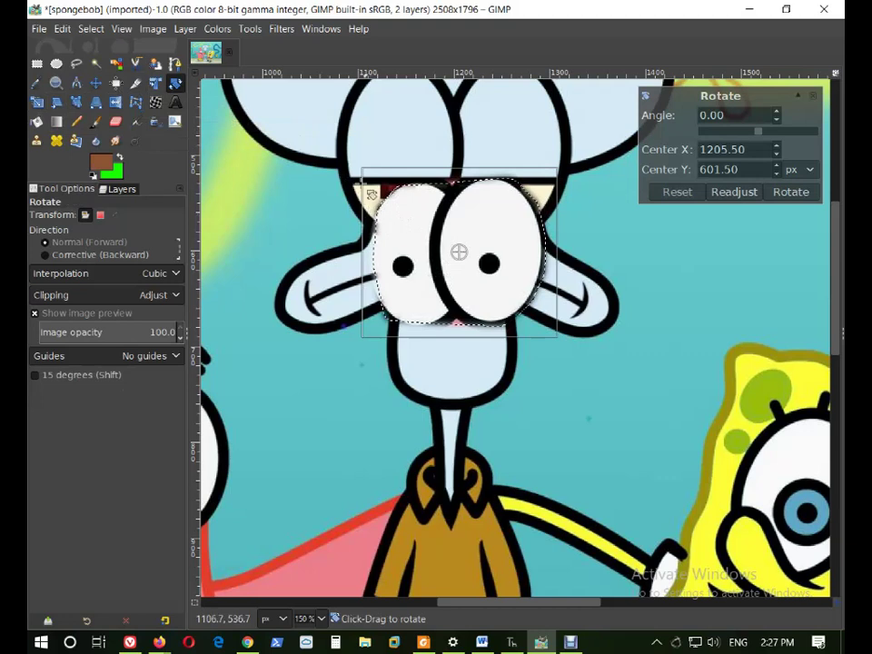
pyautogui.moveTo(438, 252); pyautogui.dragTo(453, 213)
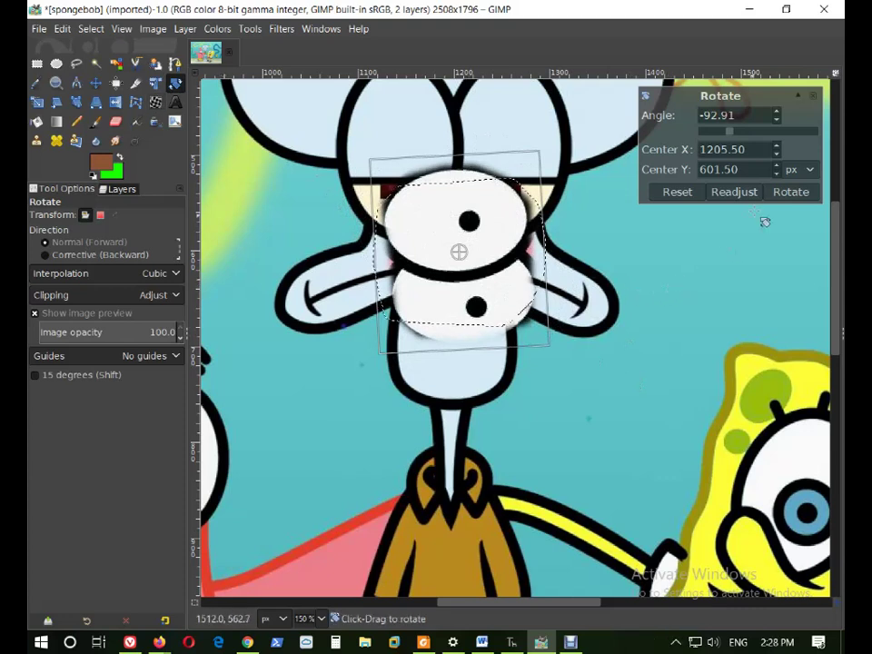
pyautogui.click(780, 194)
pyautogui.moveTo(382, 173)
pyautogui.mouseDown()
pyautogui.moveTo(518, 262)
pyautogui.moveTo(481, 203)
pyautogui.moveTo(389, 166)
pyautogui.mouseUp()
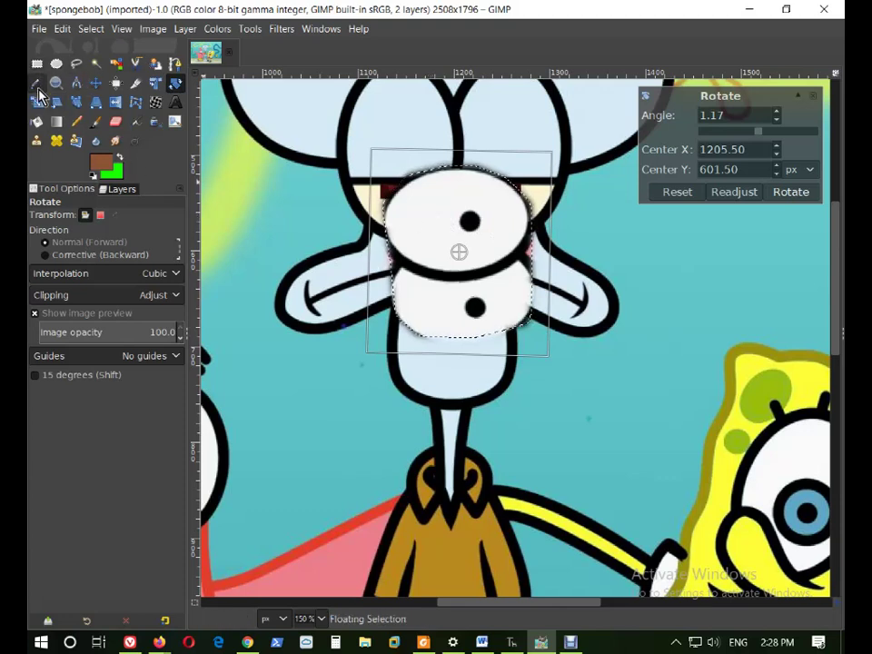
# Move the rotated eyes into the water beside Squidward's head, above SpongeBob, and anchor them.
pyautogui.click(96, 82)
pyautogui.moveTo(446, 245); pyautogui.dragTo(715, 199)
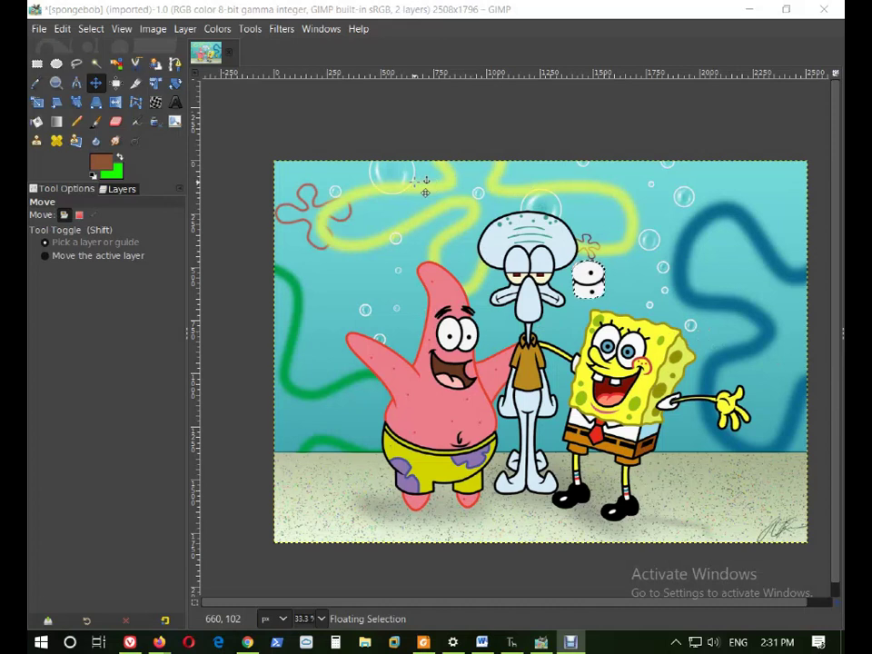
pyautogui.click(354, 300)
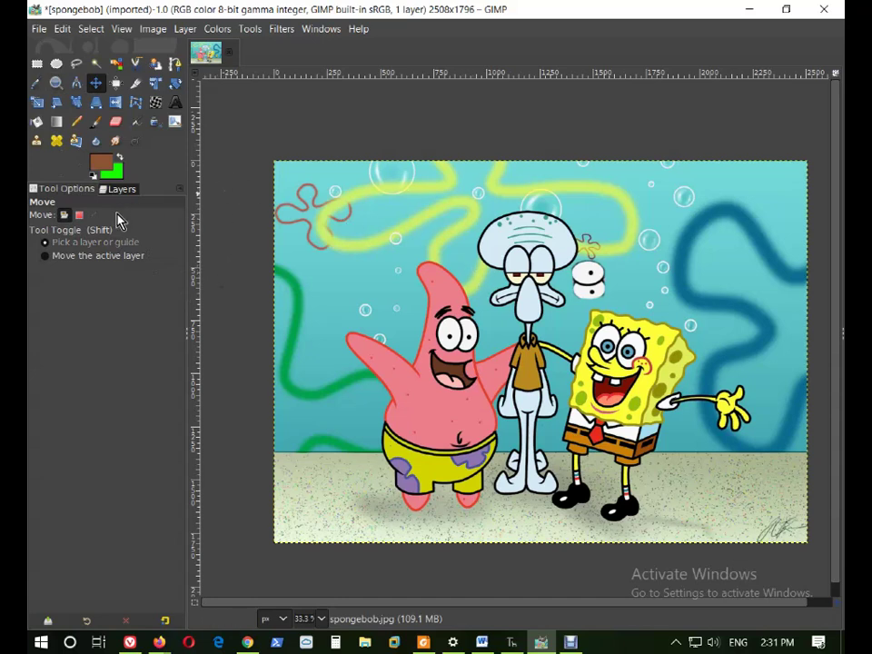
# Switch to the Paintbrush tool and check which groups of blend modes it offers.
pyautogui.click(96, 122)
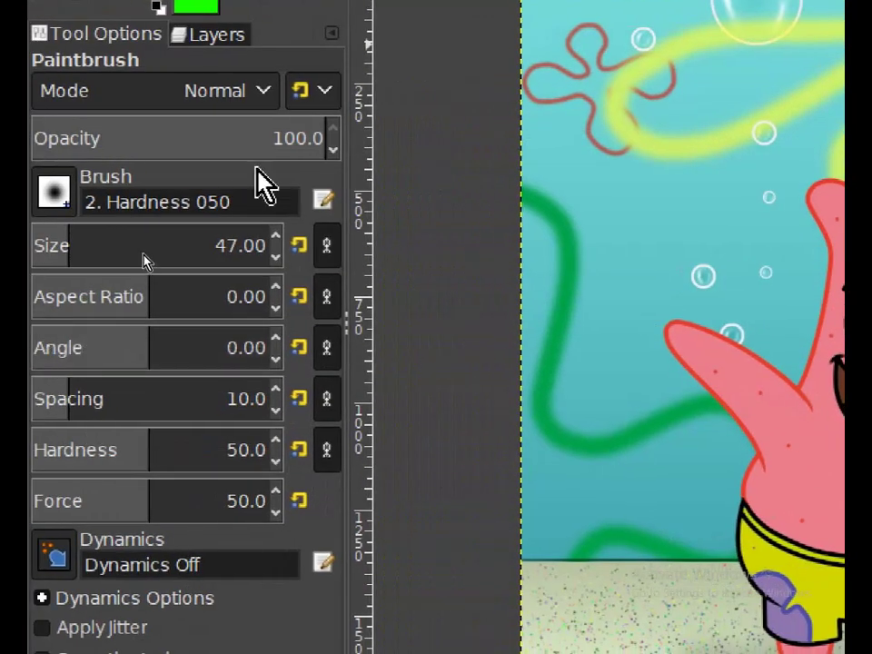
pyautogui.click(301, 91)
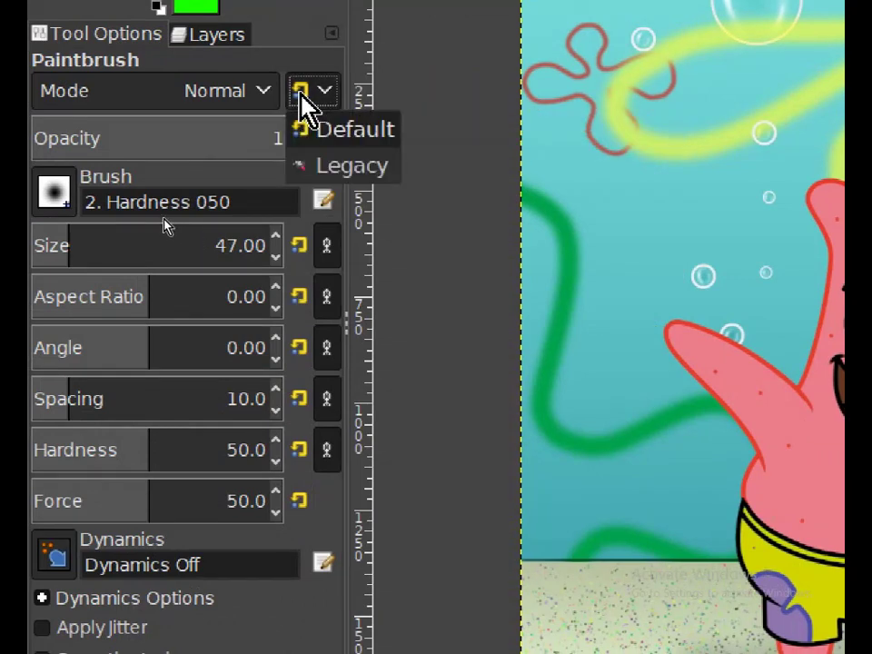
pyautogui.click(303, 280)
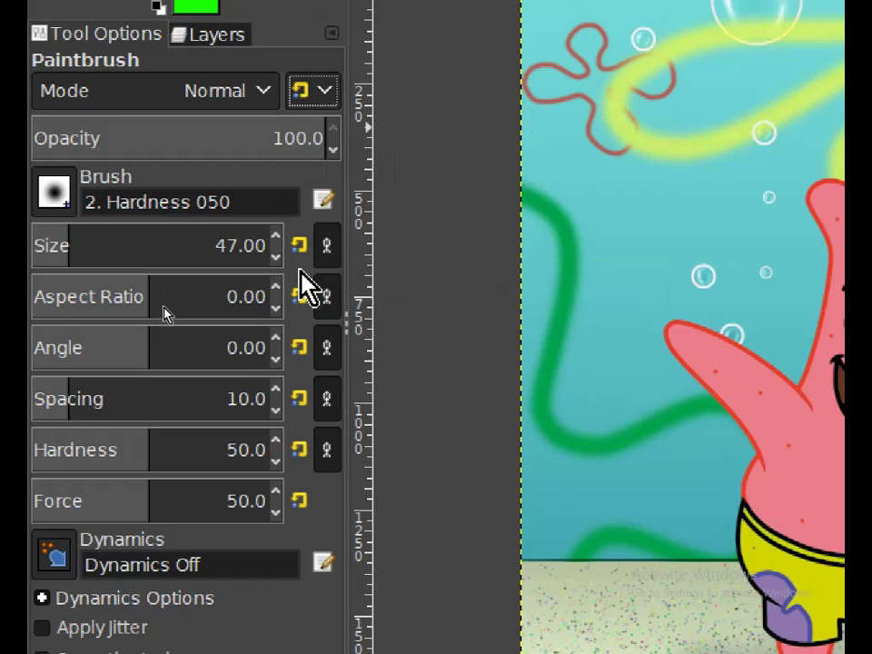
# Reset the Hardness 050 brush's size, aspect ratio, angle, spacing, hardness and force to their native values.
pyautogui.click(300, 296)
pyautogui.click(299, 349)
pyautogui.click(300, 400)
pyautogui.click(300, 450)
pyautogui.click(300, 504)
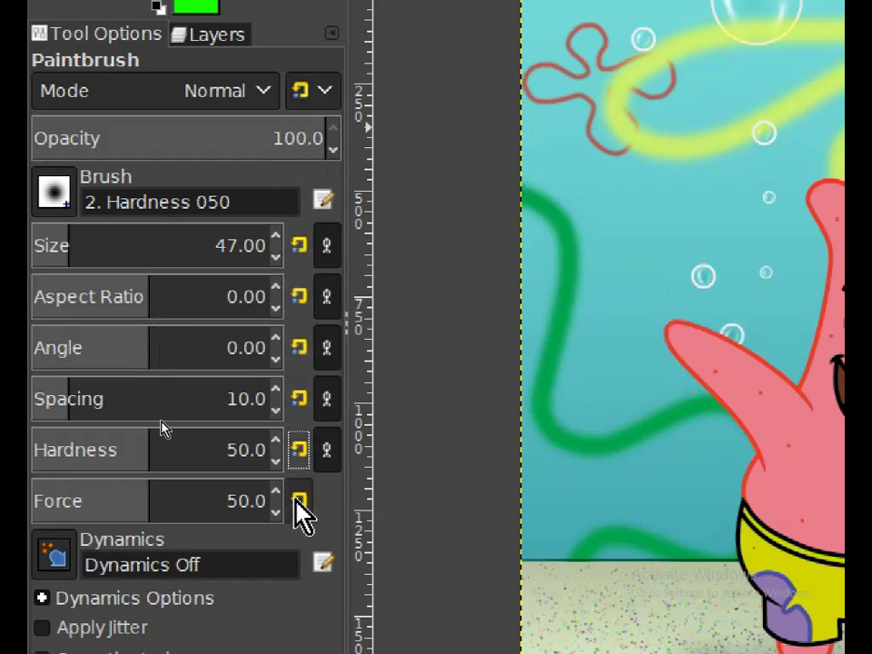
pyautogui.click(300, 247)
pyautogui.click(300, 299)
pyautogui.click(300, 348)
pyautogui.click(300, 399)
pyautogui.click(299, 450)
pyautogui.click(300, 501)
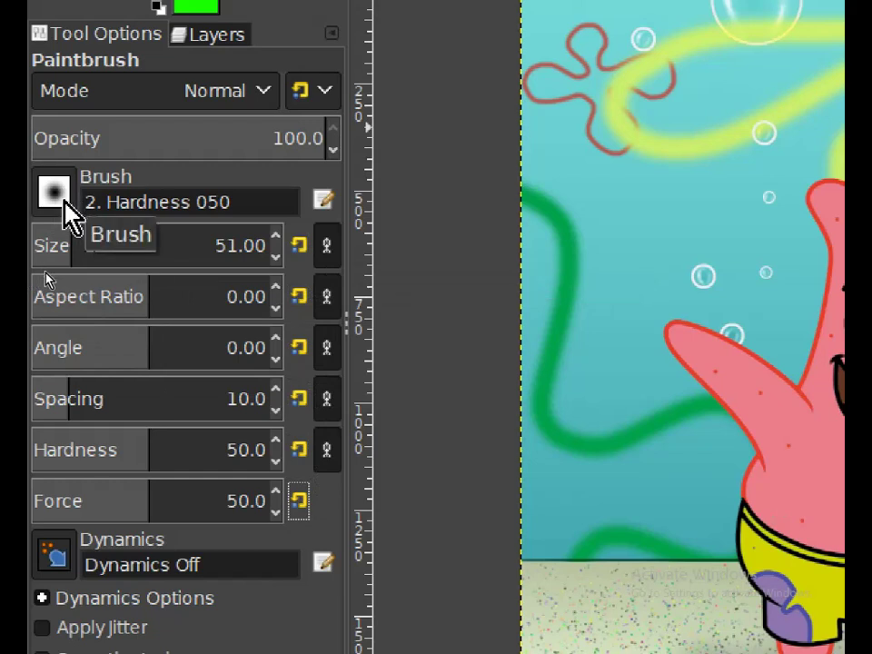
# Choose the Clipboard Image brush and stamp the copied eyes once just below the red flower outline in the water.
pyautogui.click(65, 204)
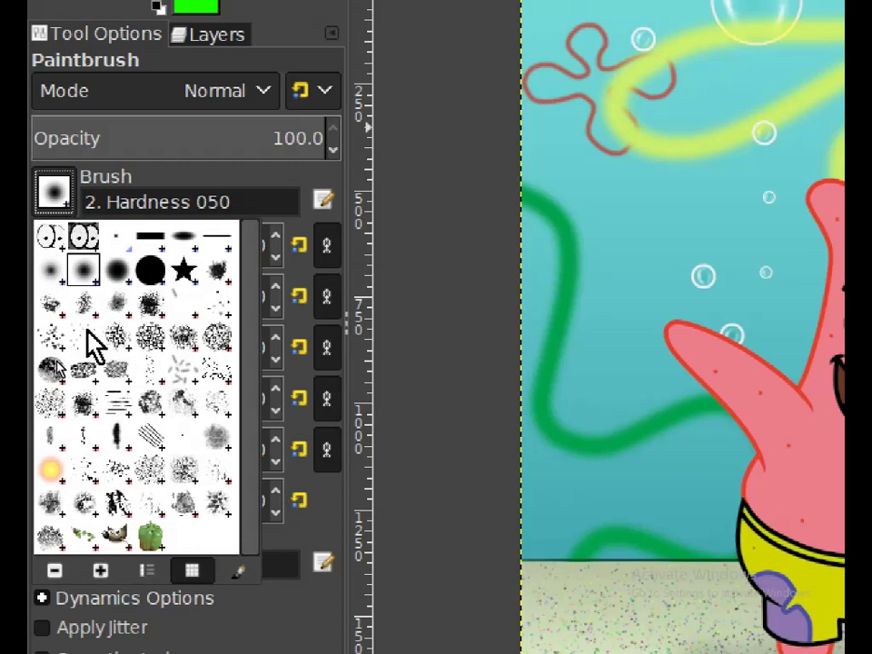
pyautogui.click(50, 242)
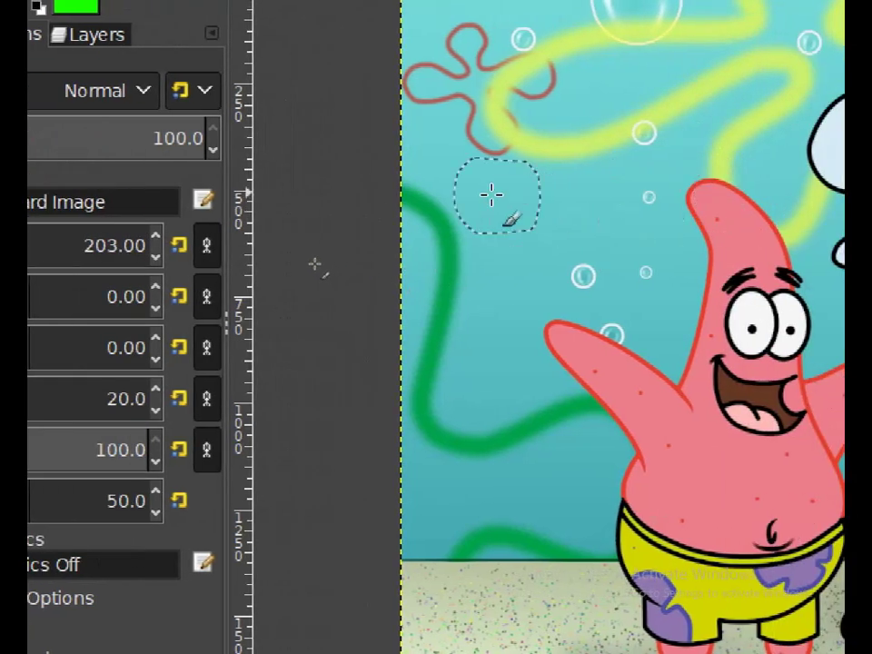
pyautogui.click(487, 162)
# Try painting a long curved trail of eyes around and over Patrick, and undo the stroke.
pyautogui.moveTo(568, 238)
pyautogui.mouseDown()
pyautogui.moveTo(672, 491)
pyautogui.moveTo(565, 36)
pyautogui.mouseUp()
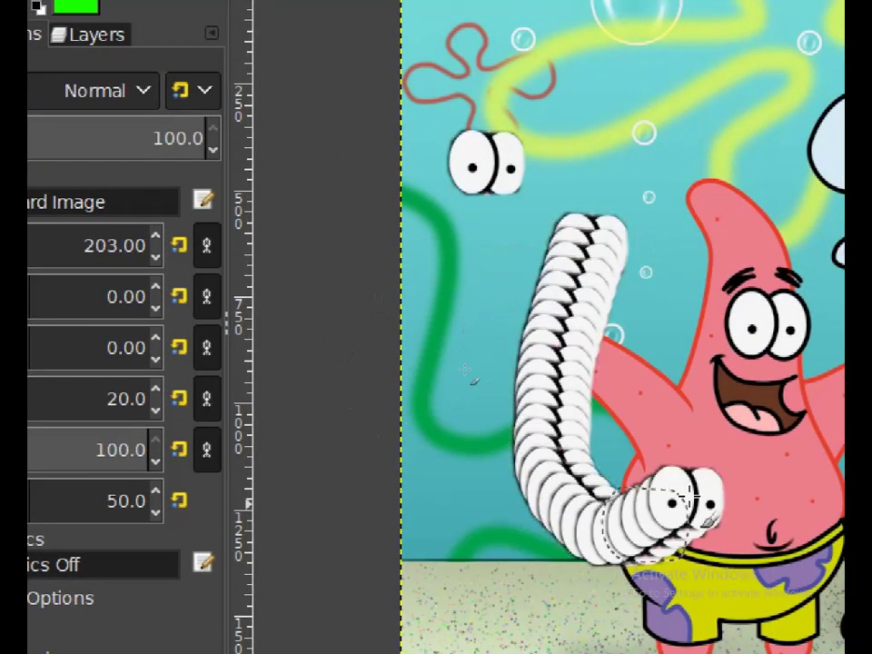
pyautogui.moveTo(513, 84); pyautogui.dragTo(477, 72)
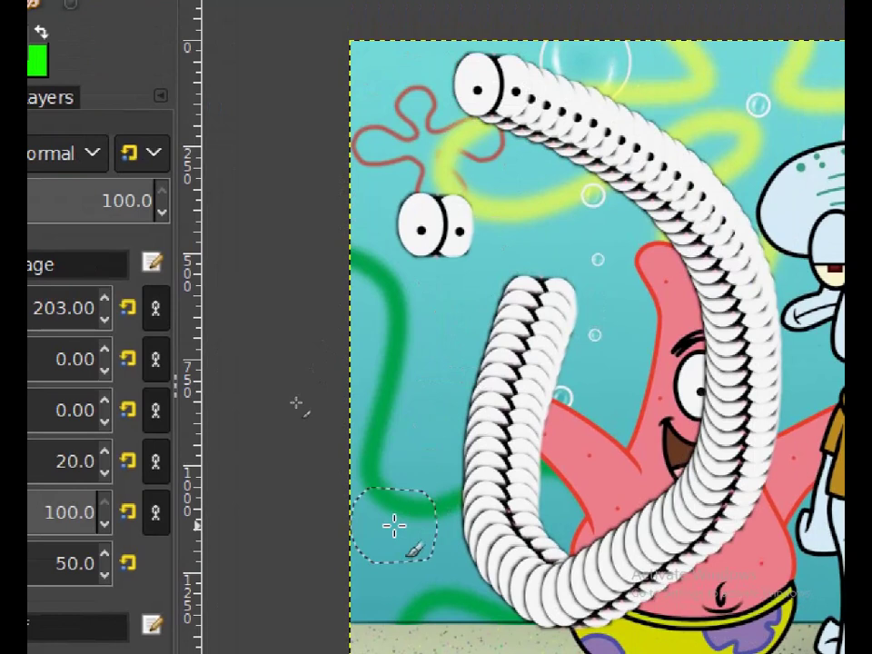
pyautogui.hotkey('ctrl', 'z')
# Try the Clipboard Mask brush with a winding stroke in the brown foreground colour beside Patrick, and undo the stroke.
pyautogui.click(52, 254)
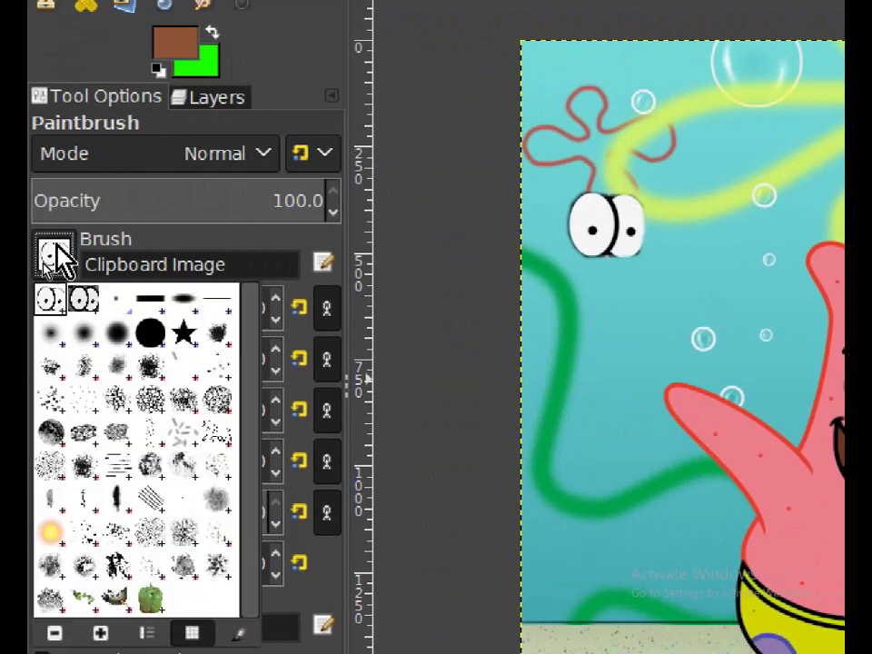
pyautogui.click(83, 299)
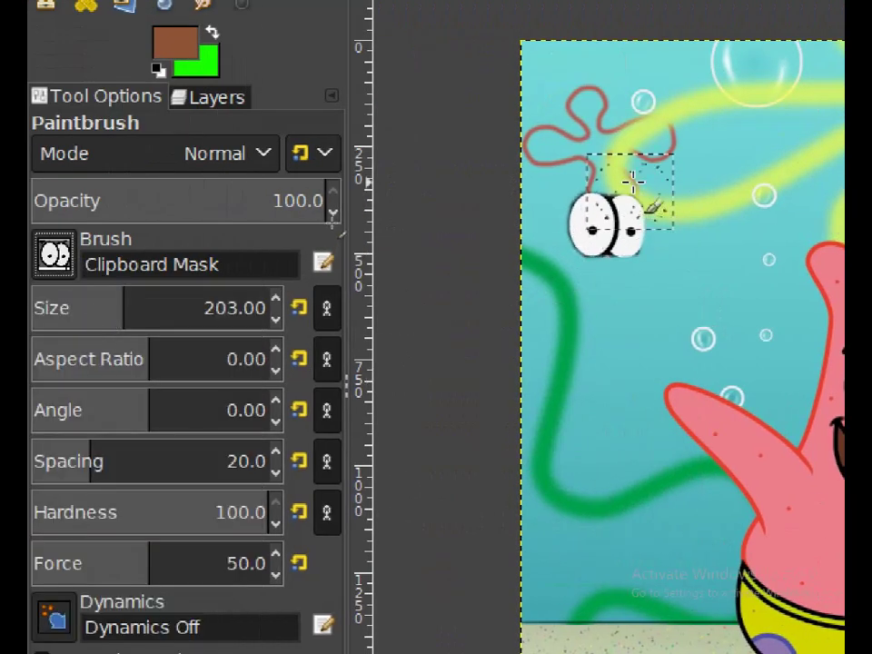
pyautogui.moveTo(643, 136)
pyautogui.mouseDown()
pyautogui.moveTo(812, 150)
pyautogui.moveTo(833, 237)
pyautogui.moveTo(758, 372)
pyautogui.mouseUp()
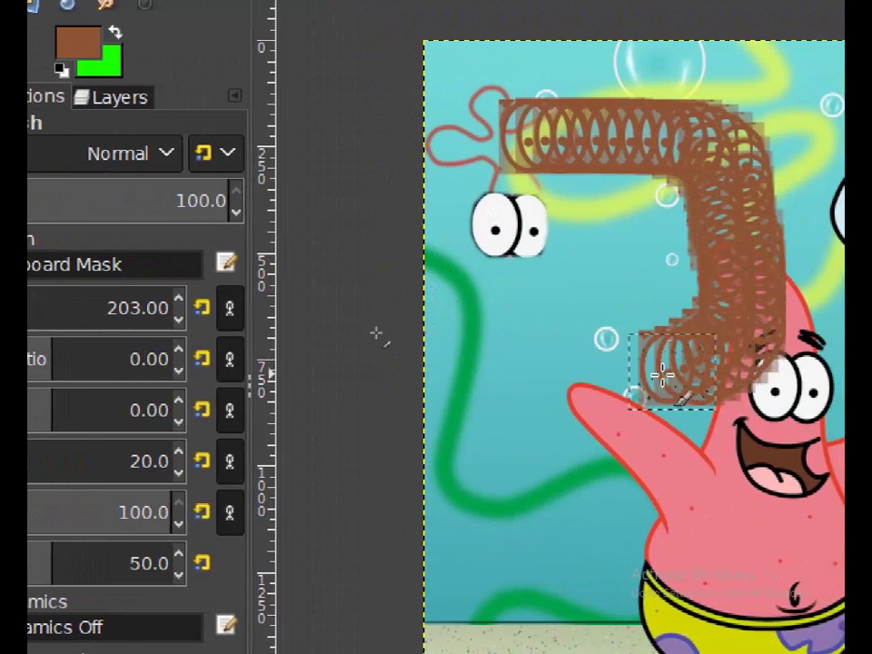
pyautogui.moveTo(660, 373); pyautogui.dragTo(580, 398)
pyautogui.hotkey('ctrl', 'z')
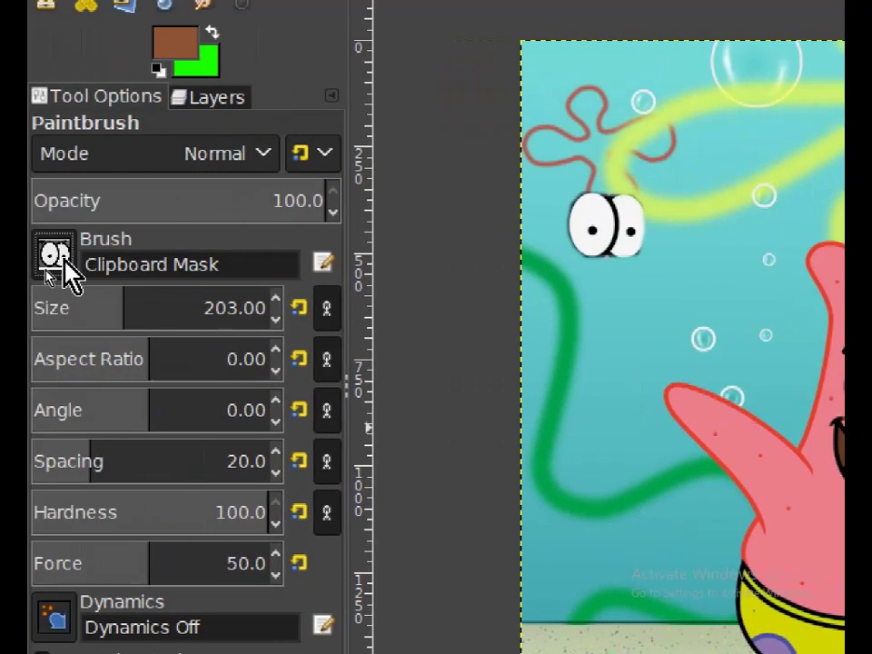
# Try the Clipboard Image brush with a winding trail of eyes over the water above and beyond SpongeBob, and undo the stroke.
pyautogui.click(61, 258)
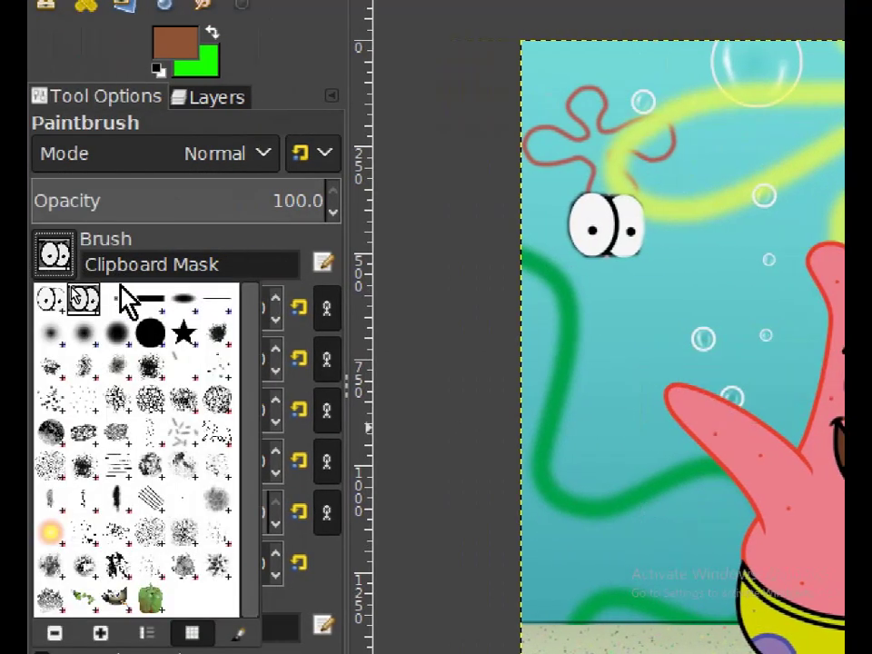
pyautogui.click(52, 307)
pyautogui.moveTo(578, 193)
pyautogui.mouseDown()
pyautogui.moveTo(710, 78)
pyautogui.moveTo(544, 233)
pyautogui.moveTo(682, 128)
pyautogui.moveTo(714, 292)
pyautogui.mouseUp()
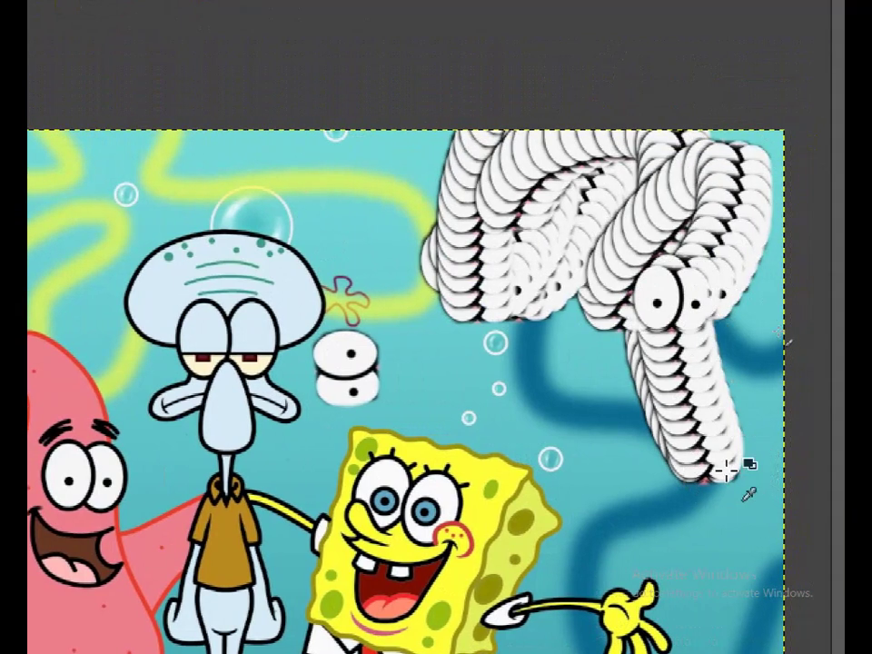
pyautogui.hotkey('ctrl', 'z')
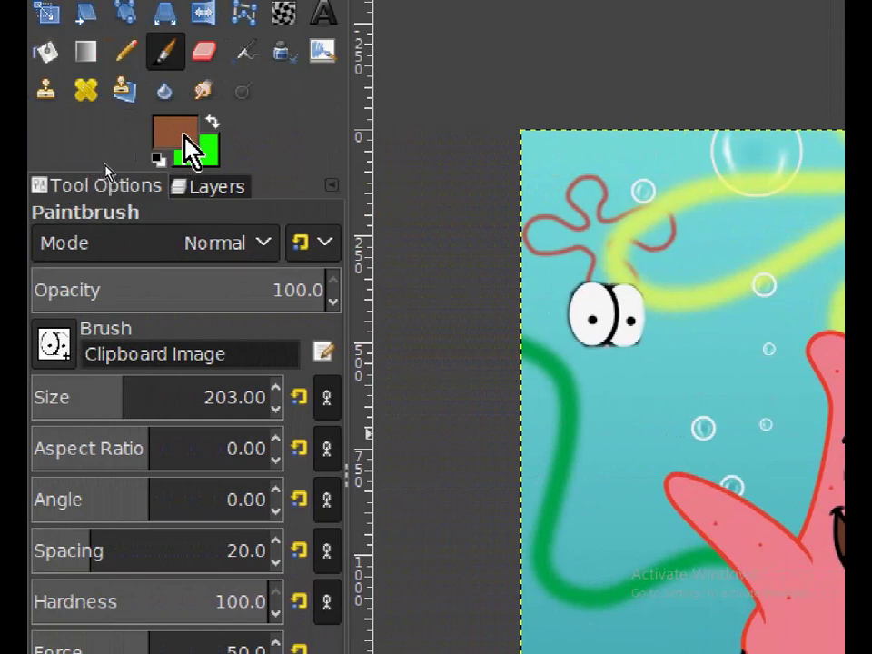
# Swap the foreground and background colours, try the Clipboard Mask brush in green across the water above Patrick, and undo the stroke.
pyautogui.click(213, 122)
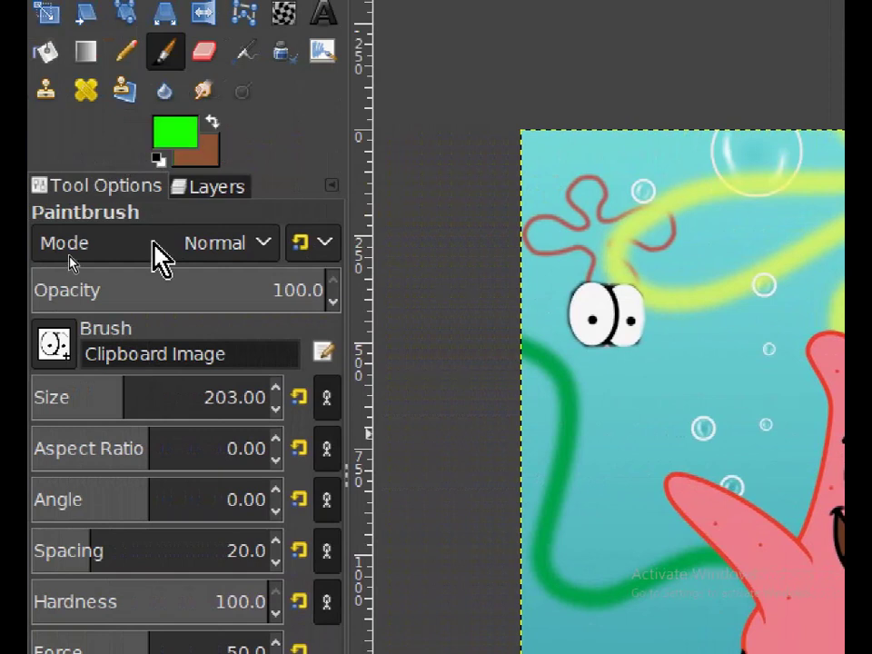
pyautogui.click(55, 345)
pyautogui.click(83, 387)
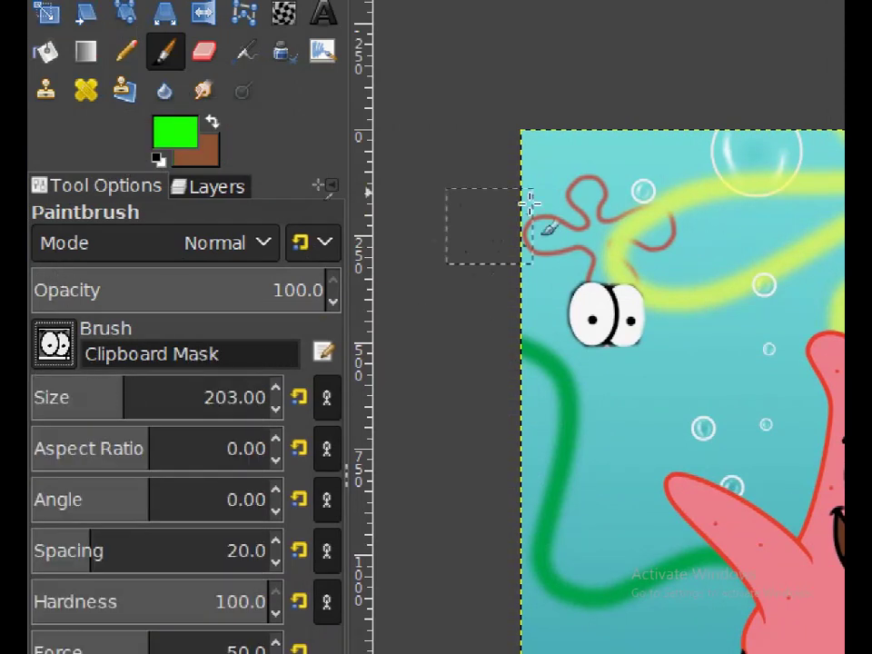
pyautogui.moveTo(871, 207); pyautogui.dragTo(733, 290)
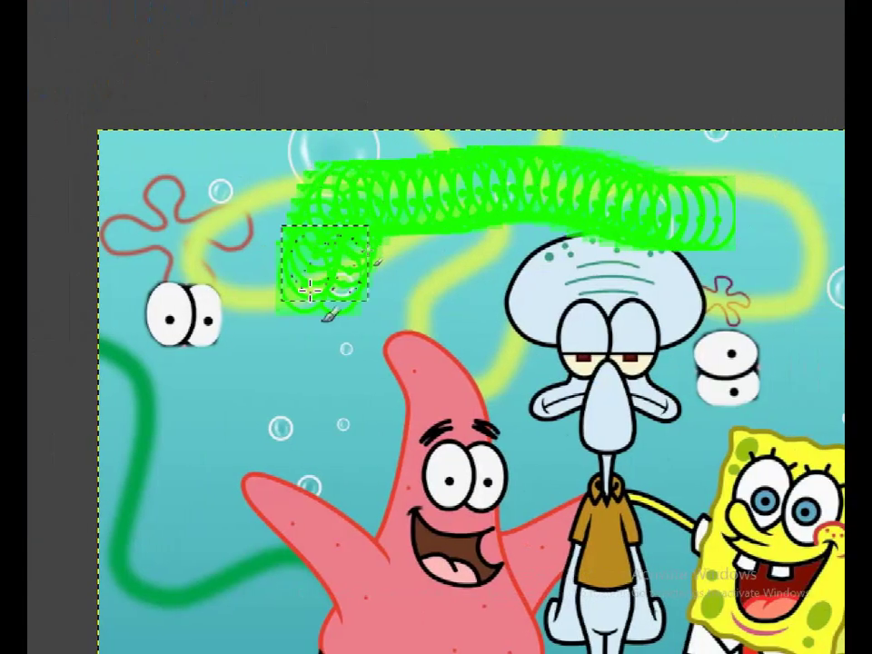
pyautogui.moveTo(310, 290)
pyautogui.mouseDown()
pyautogui.moveTo(214, 277)
pyautogui.moveTo(146, 189)
pyautogui.mouseUp()
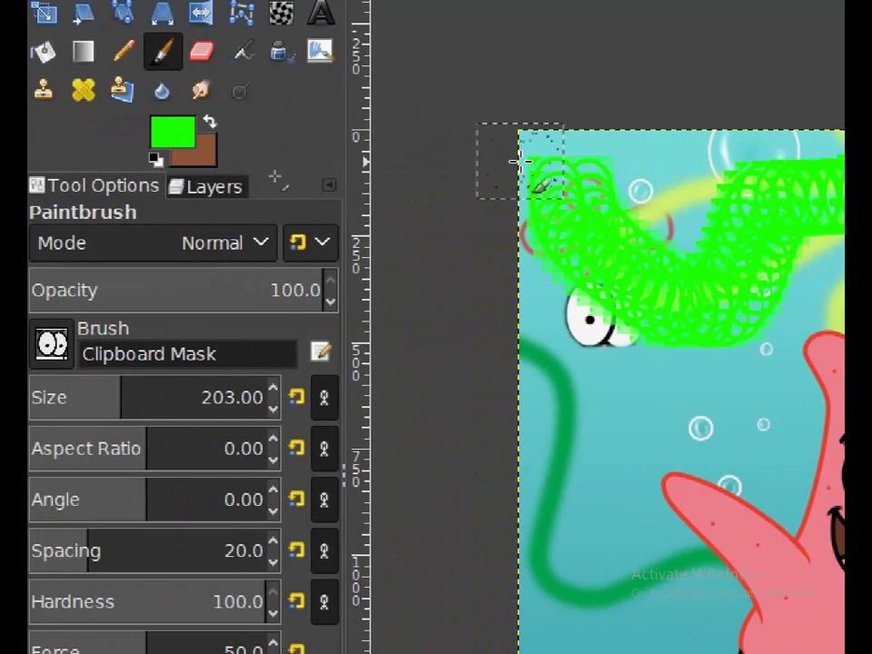
pyautogui.hotkey('ctrl', 'z')
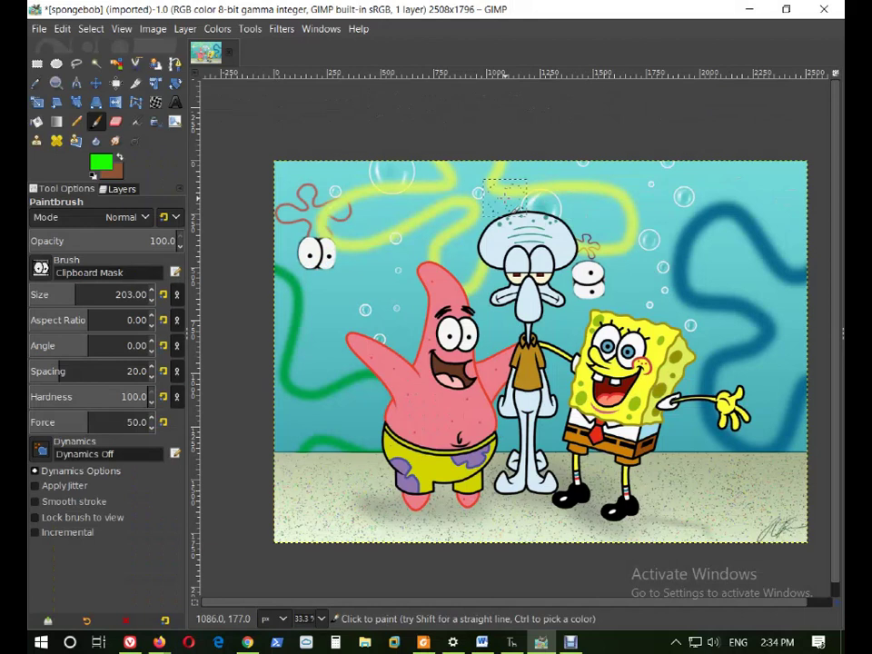
pyautogui.click(38, 28)
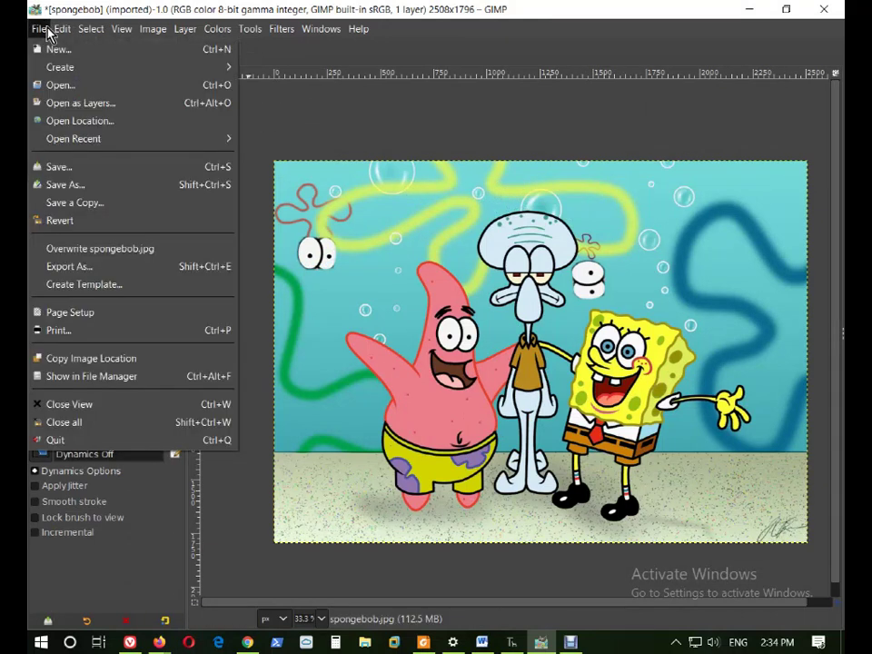
pyautogui.click(527, 9)
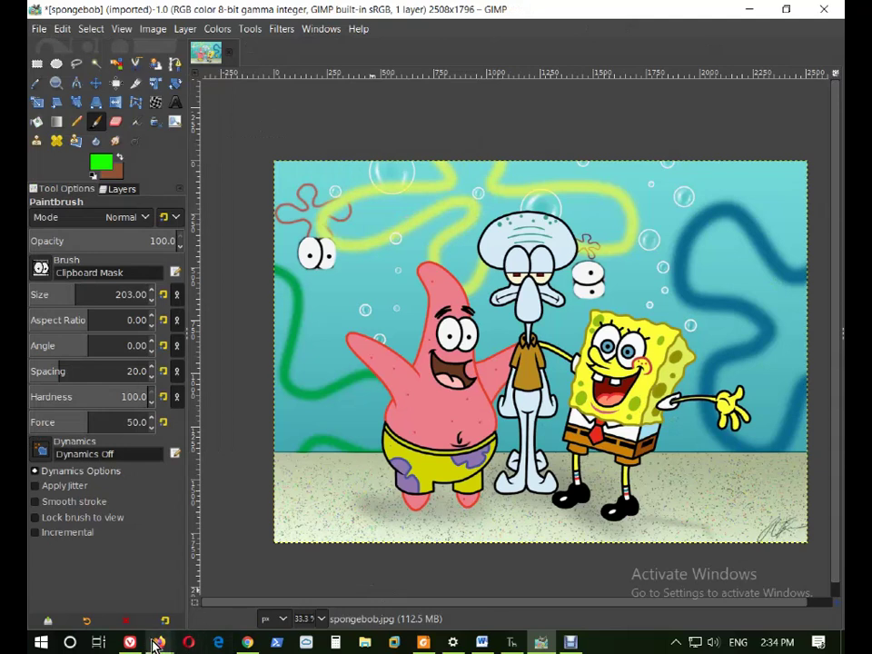
pyautogui.moveTo(160, 642)
pyautogui.click(155, 578)
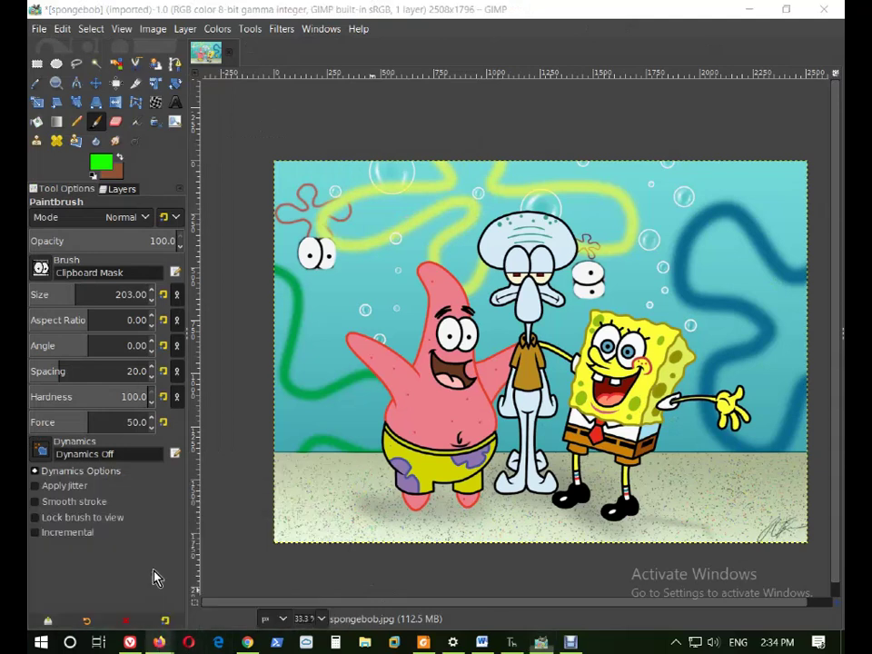
pyautogui.moveTo(708, 12); pyautogui.dragTo(736, 22)
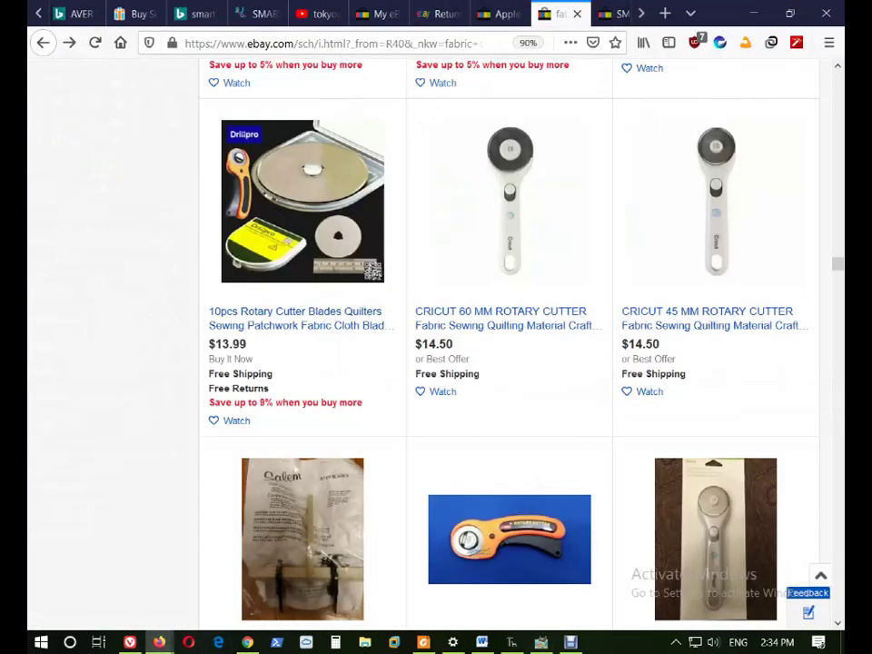
pyautogui.click(753, 13)
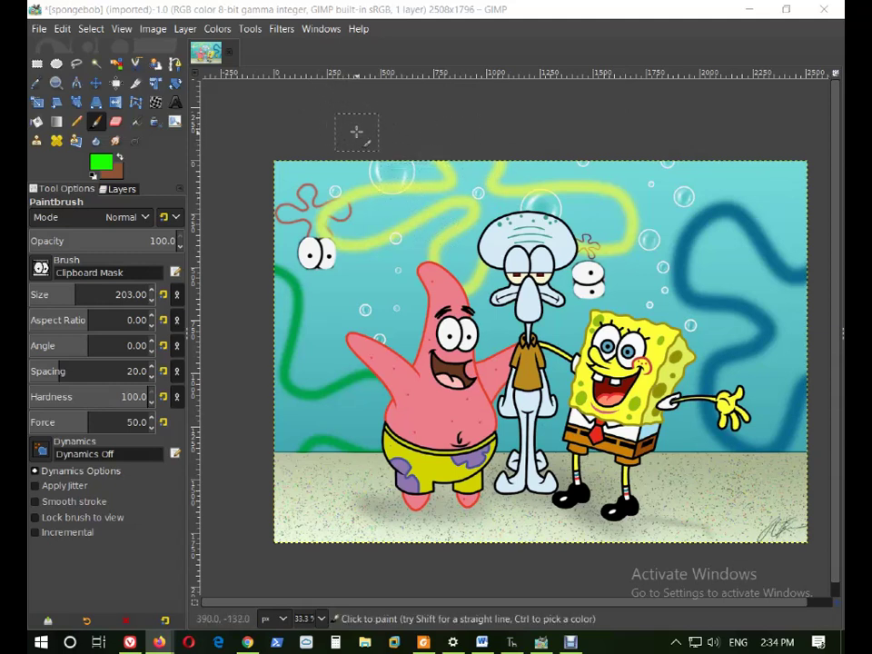
# Close the spongebob image and discard its changes.
pyautogui.click(229, 54)
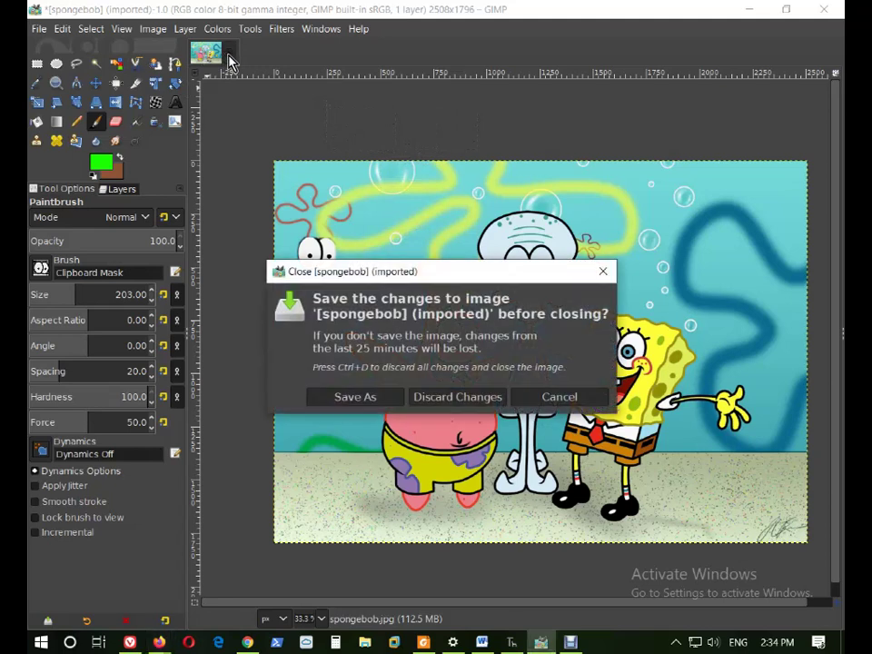
pyautogui.click(457, 398)
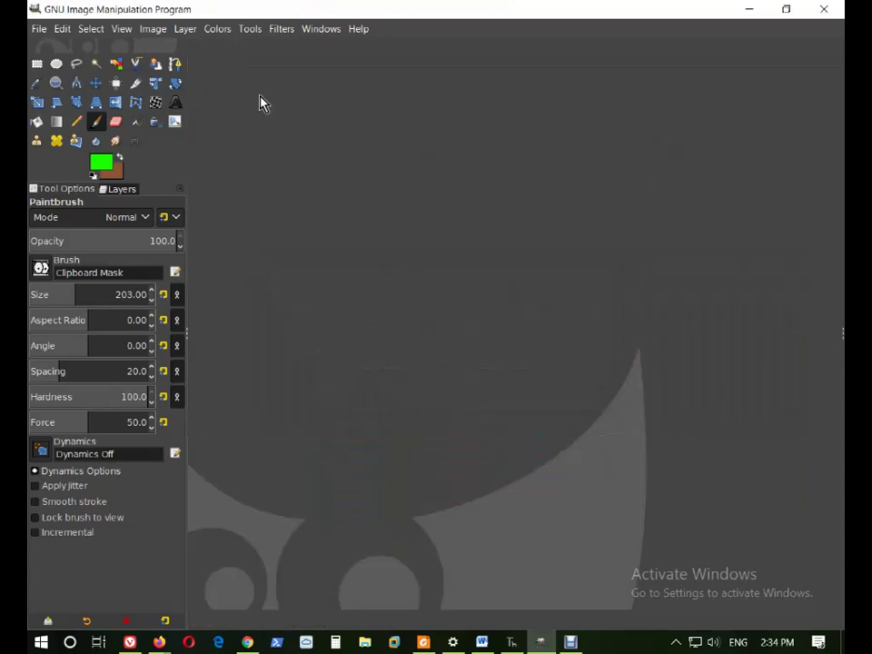
# Create a new image from the 1024x768 template, with the foreground and background colours reset to black and white.
pyautogui.click(39, 30)
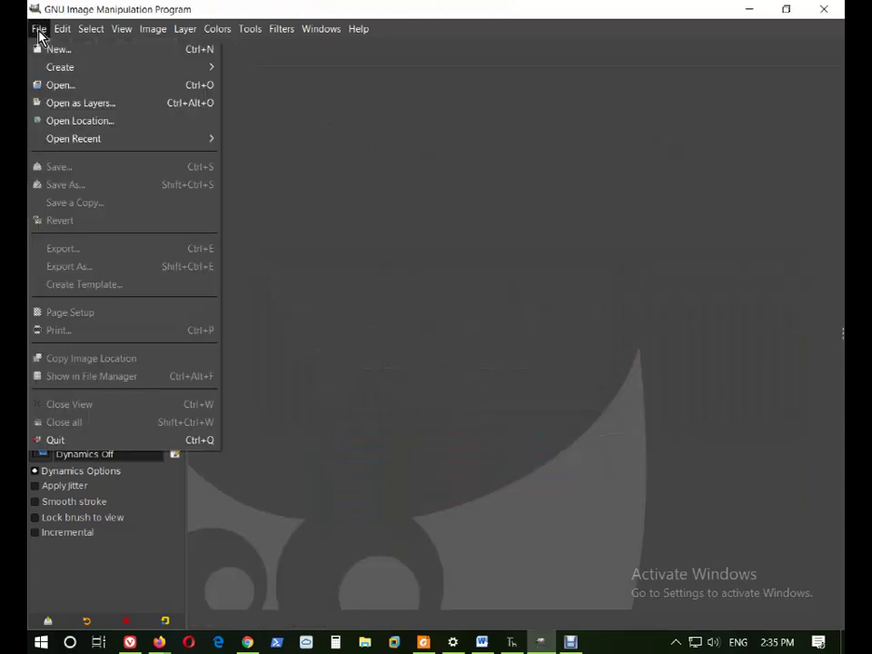
pyautogui.click(72, 49)
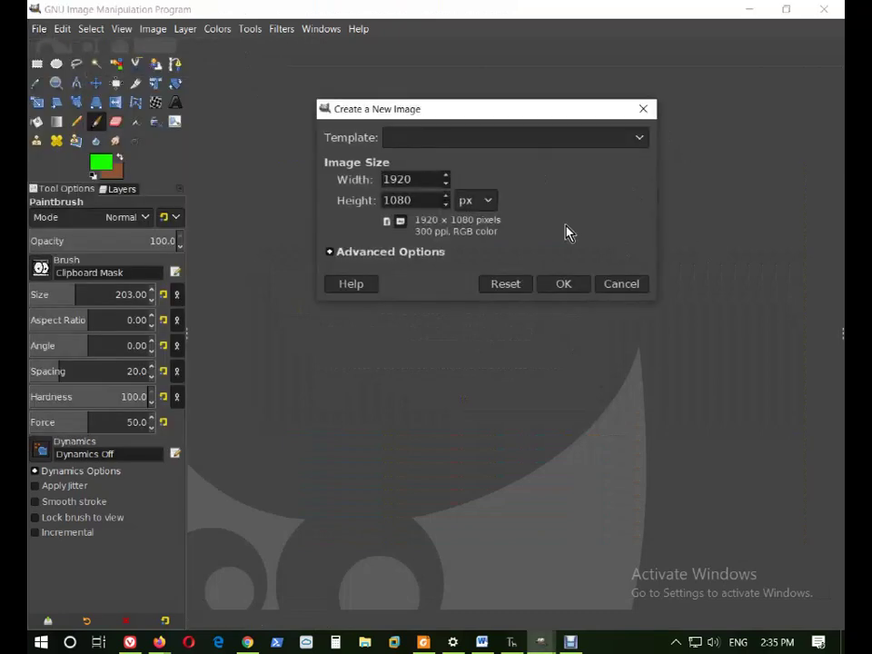
pyautogui.click(639, 136)
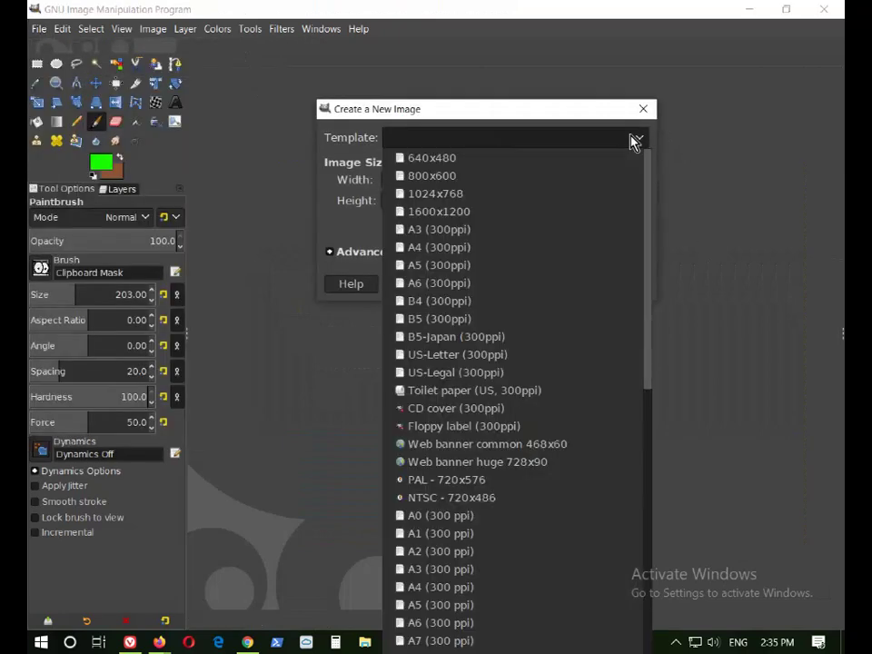
pyautogui.click(525, 198)
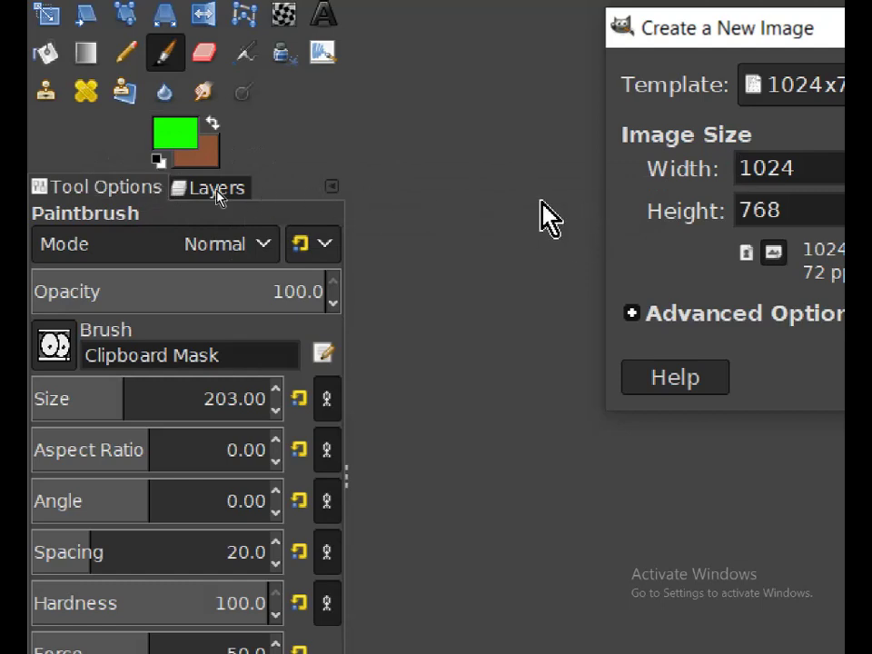
pyautogui.click(157, 161)
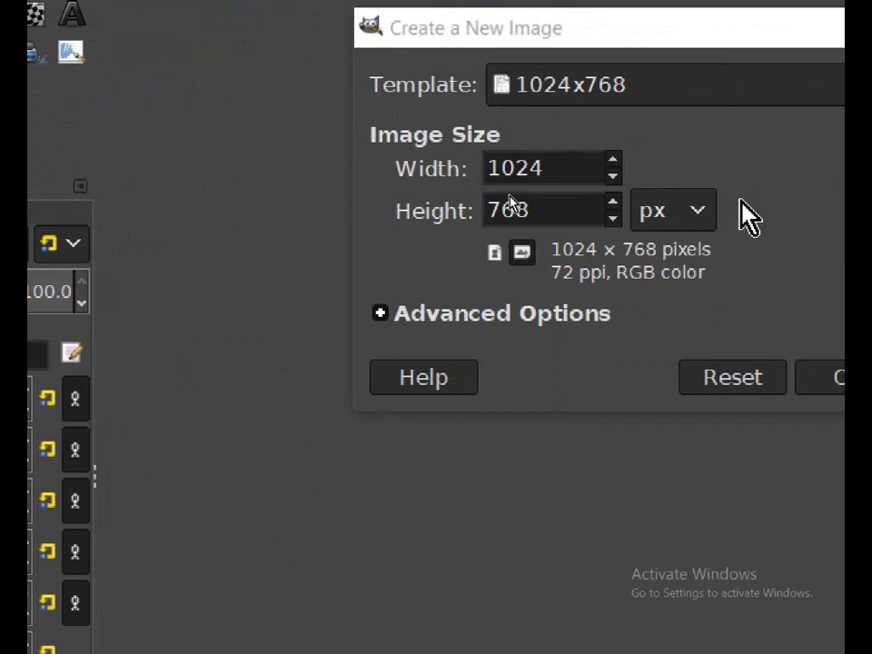
pyautogui.click(782, 389)
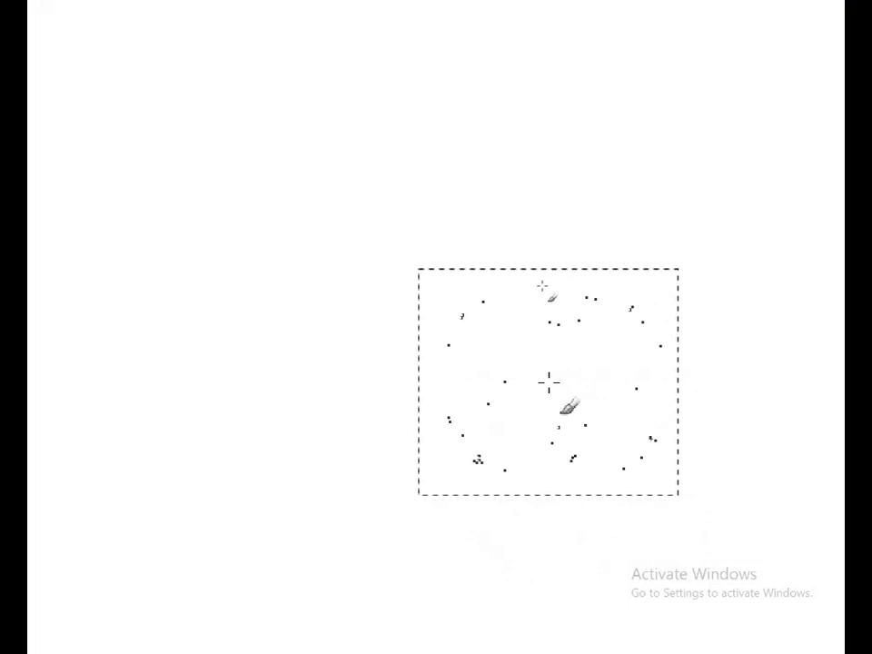
# Switch the Paintbrush from Clipboard Mask to the 2. Hardness 050 brush.
pyautogui.press('ctrl')
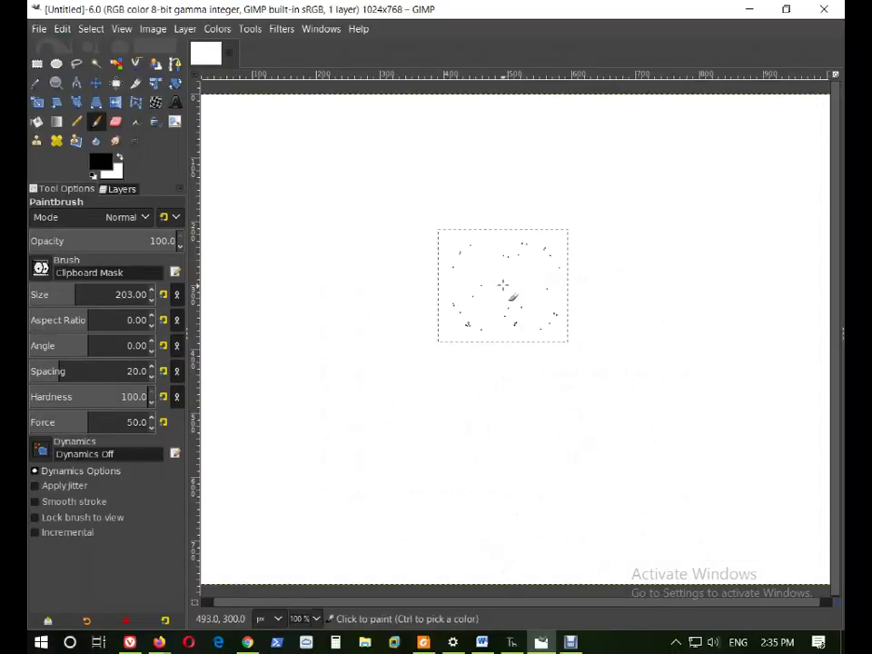
pyautogui.click(48, 280)
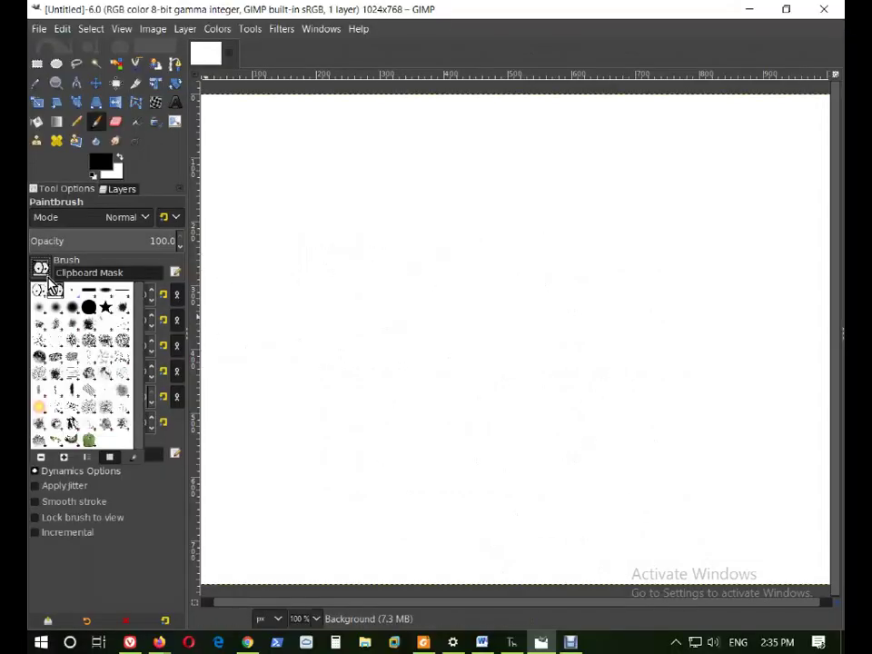
pyautogui.click(56, 309)
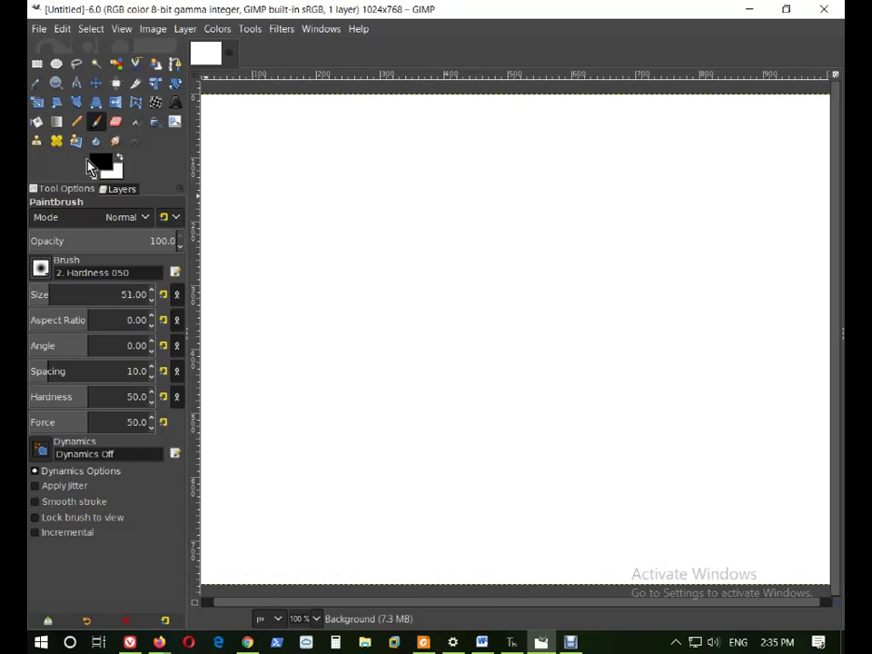
# Fill the whole white canvas with the black foreground colour using Bucket Fill.
pyautogui.click(36, 121)
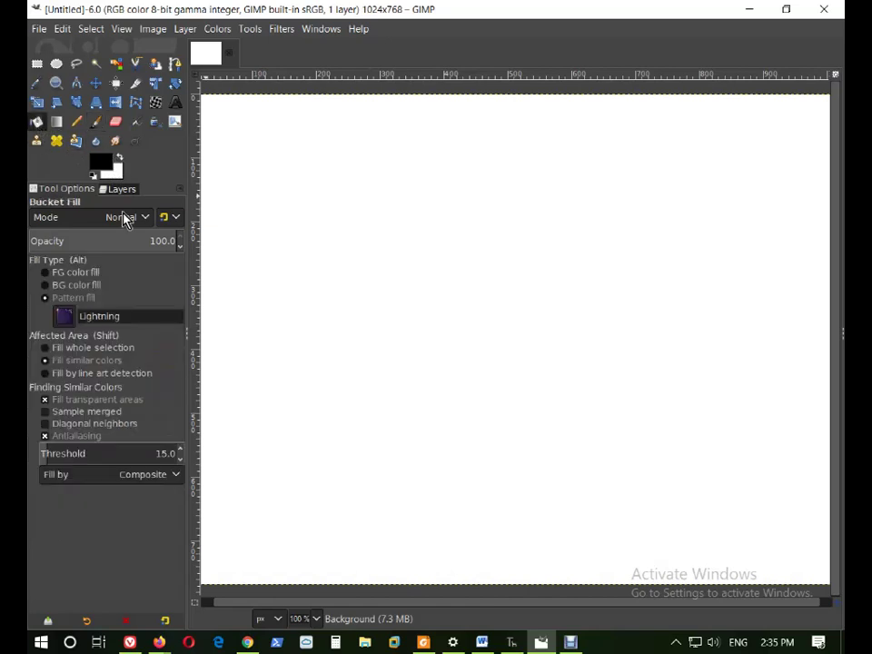
pyautogui.click(56, 272)
pyautogui.click(499, 249)
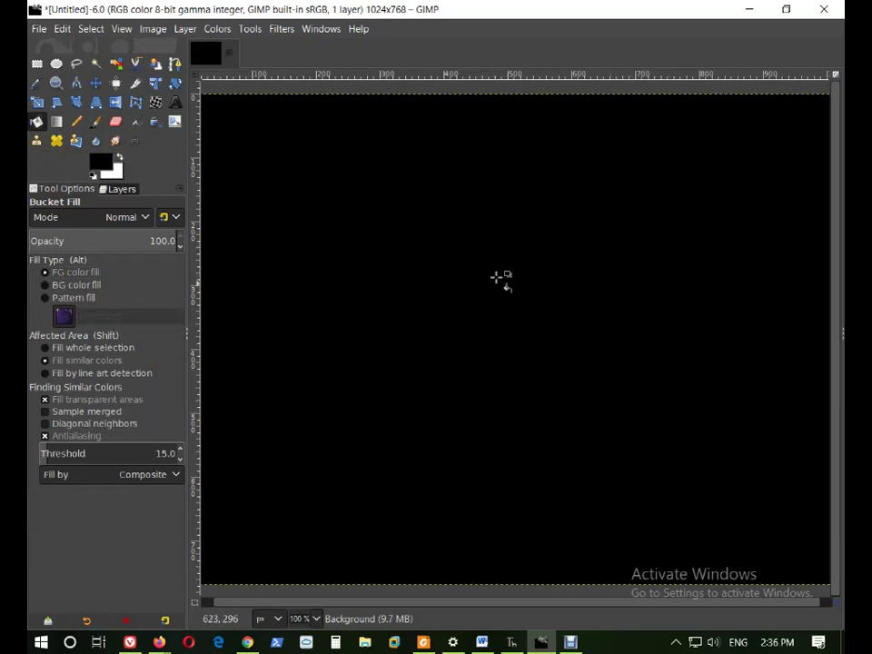
# Start the Hurl noise filter on the black background and set its randomization to 1.00%.
pyautogui.click(281, 29)
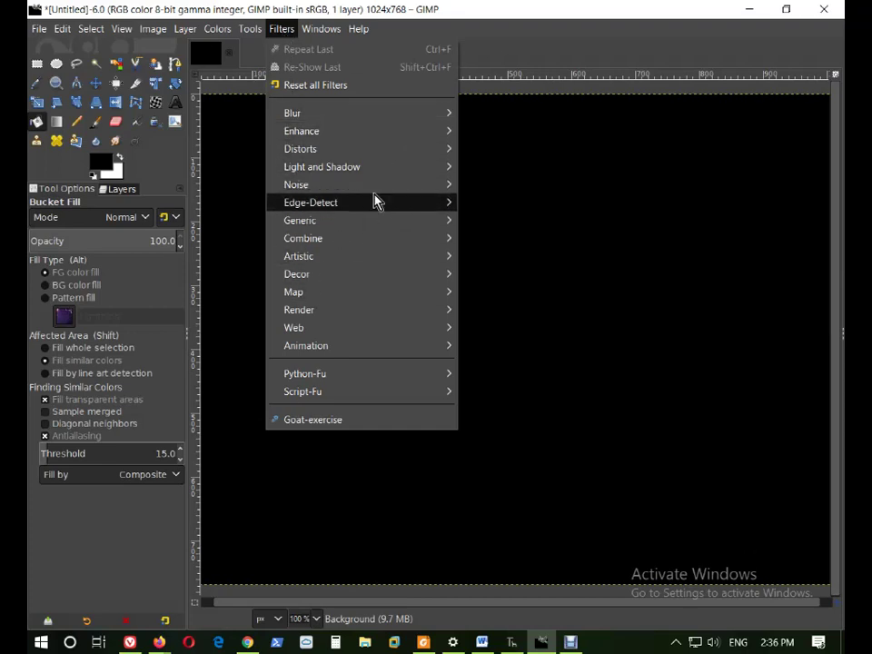
pyautogui.moveTo(381, 191)
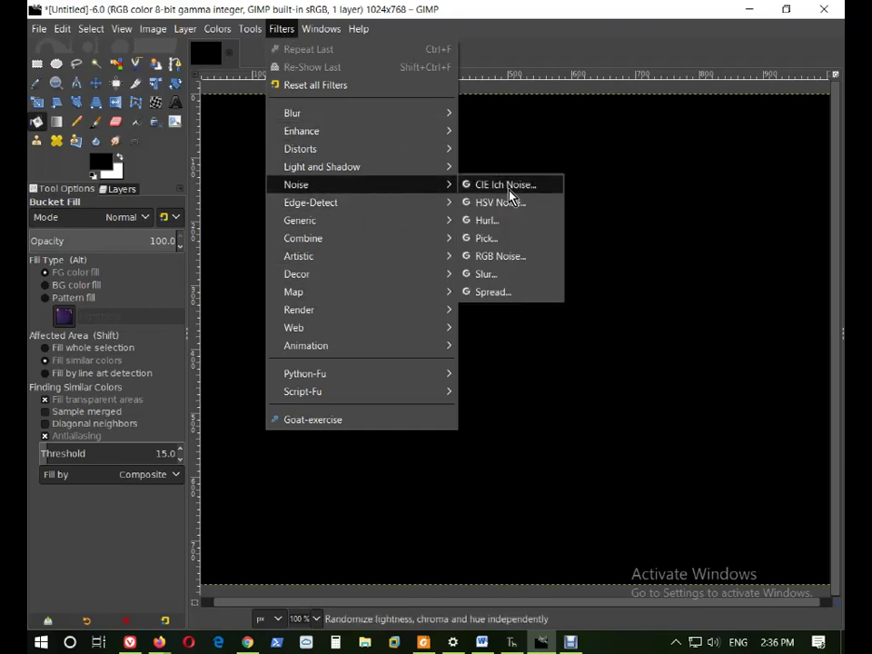
pyautogui.click(490, 225)
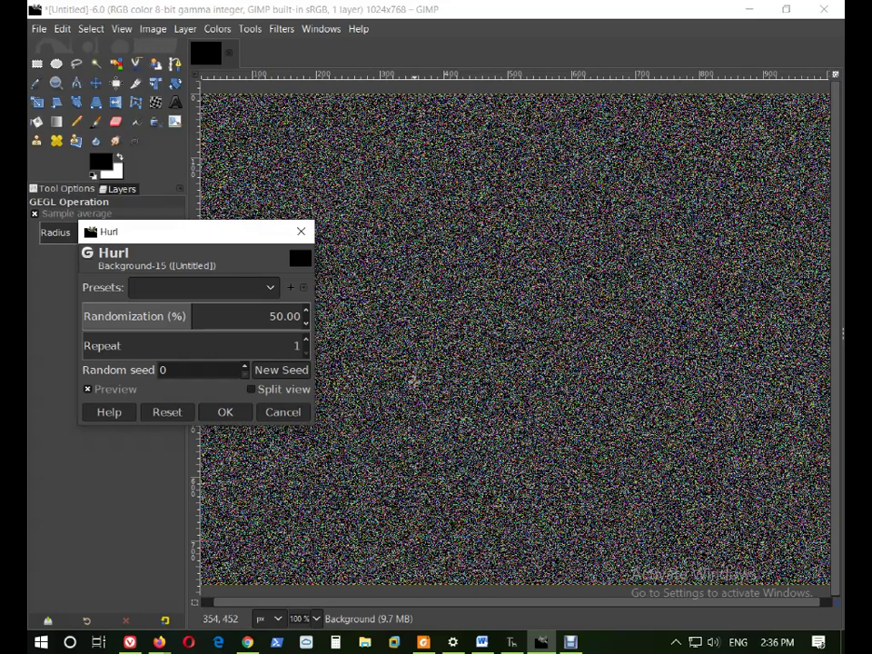
pyautogui.moveTo(233, 241); pyautogui.dragTo(410, 157)
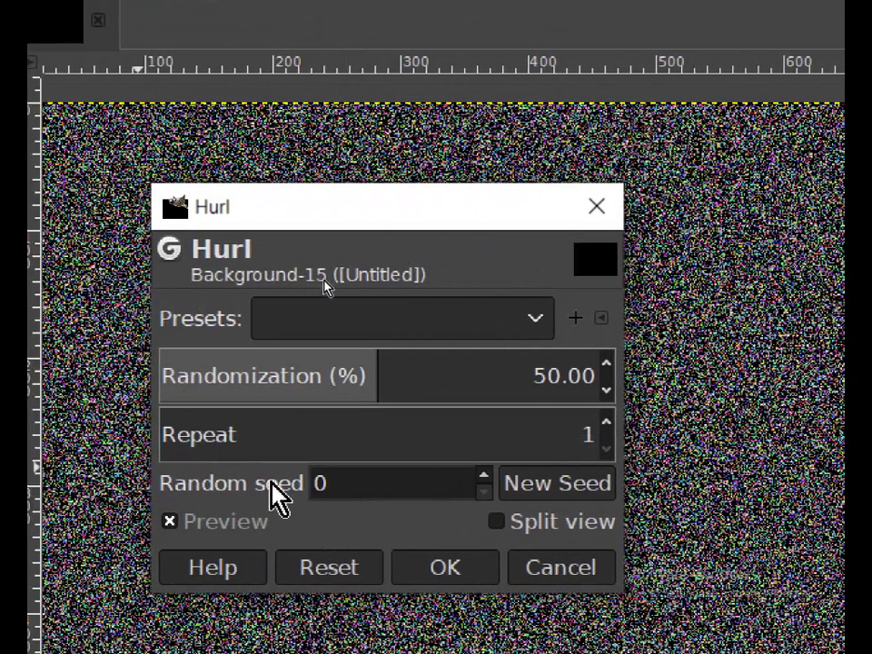
pyautogui.click(211, 366)
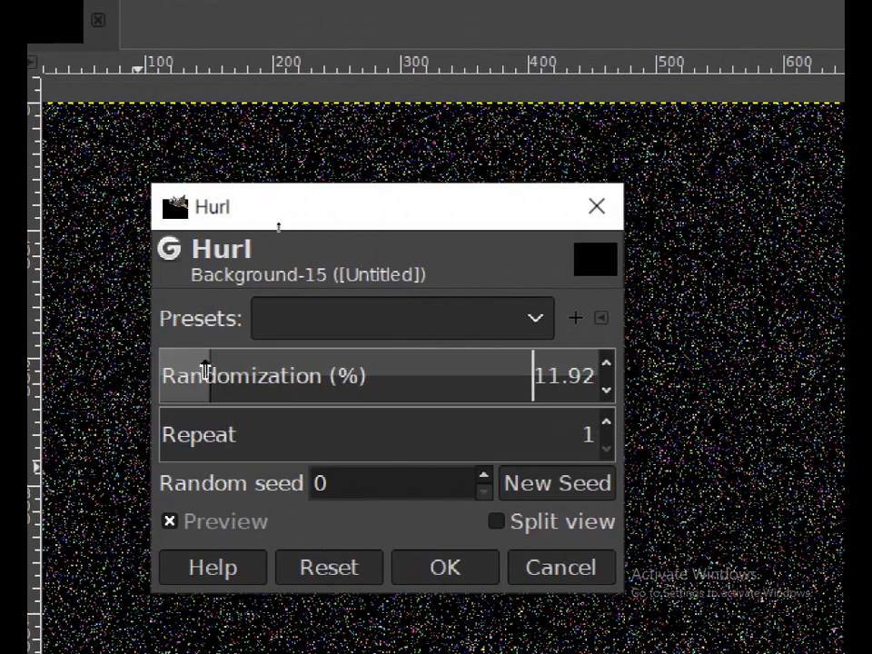
pyautogui.click(173, 372)
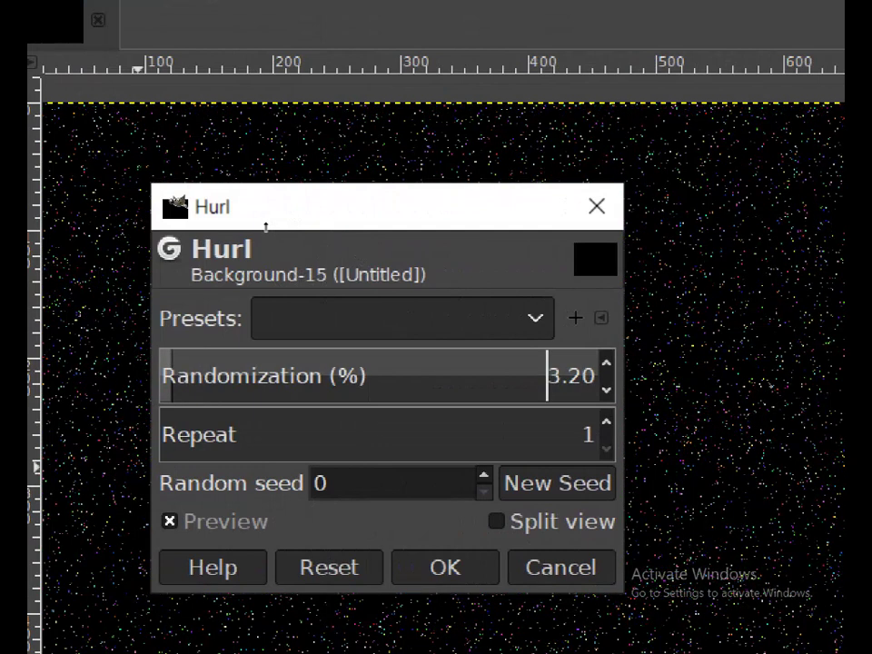
pyautogui.click(162, 370)
pyautogui.moveTo(163, 371)
pyautogui.mouseDown()
pyautogui.moveTo(171, 371)
pyautogui.moveTo(163, 370)
pyautogui.mouseUp()
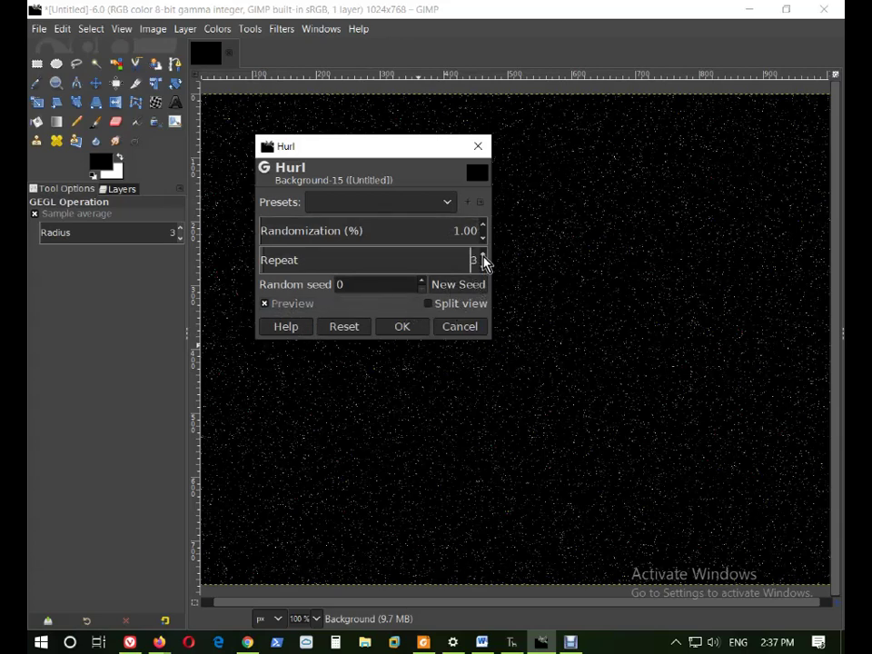
# Set the Hurl repeat to 1 and apply the noise to the background.
pyautogui.click(484, 271)
pyautogui.click(484, 271)
pyautogui.click(484, 271)
pyautogui.click(484, 271)
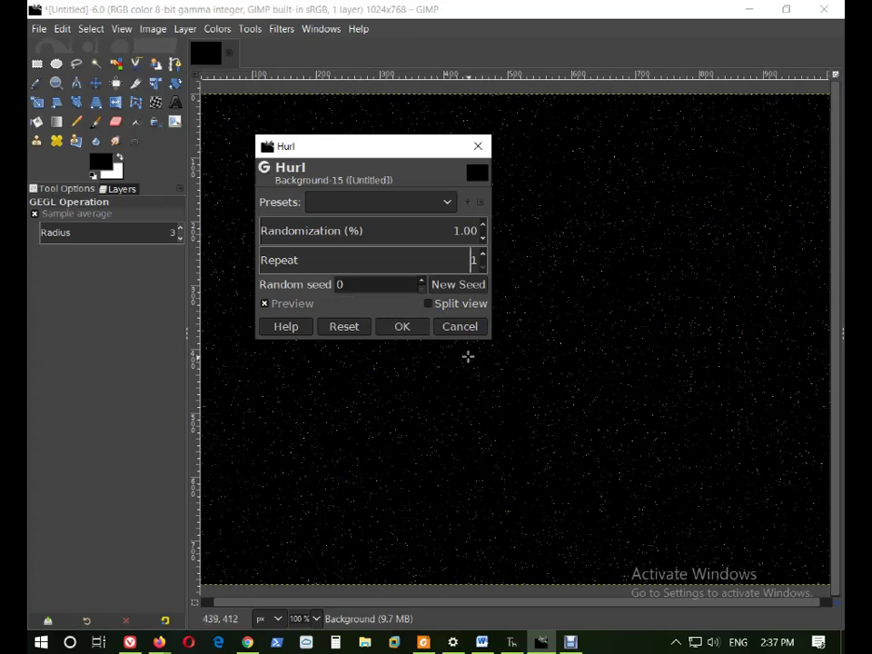
pyautogui.click(404, 330)
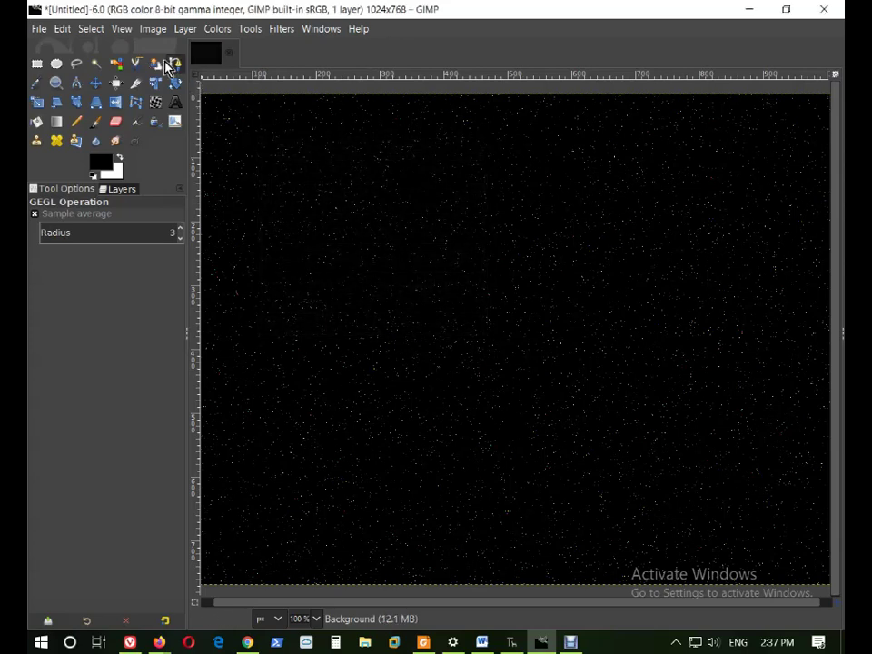
# Try to desaturate the coloured noise on the background using the Luminance mode.
pyautogui.click(218, 29)
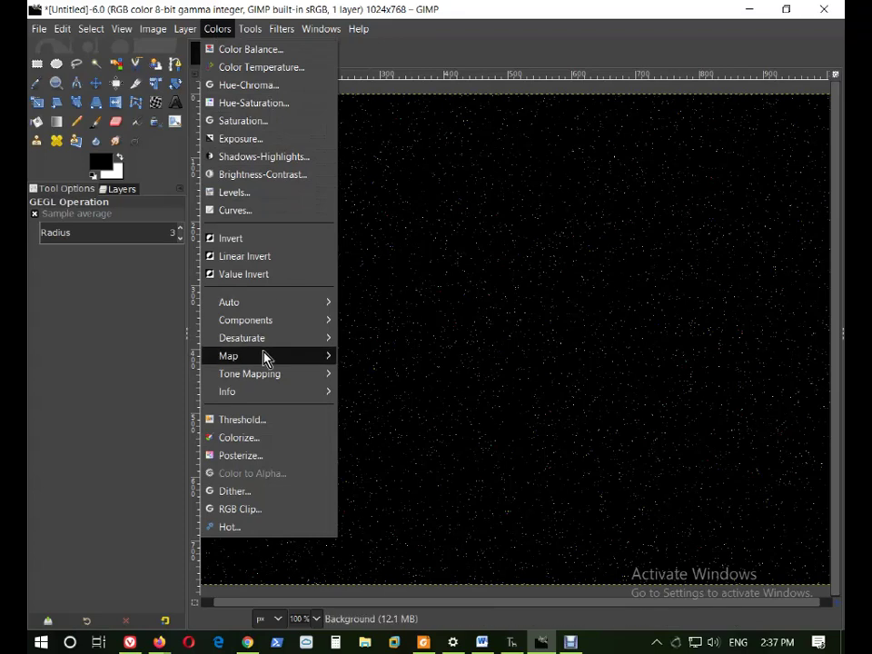
pyautogui.moveTo(271, 343)
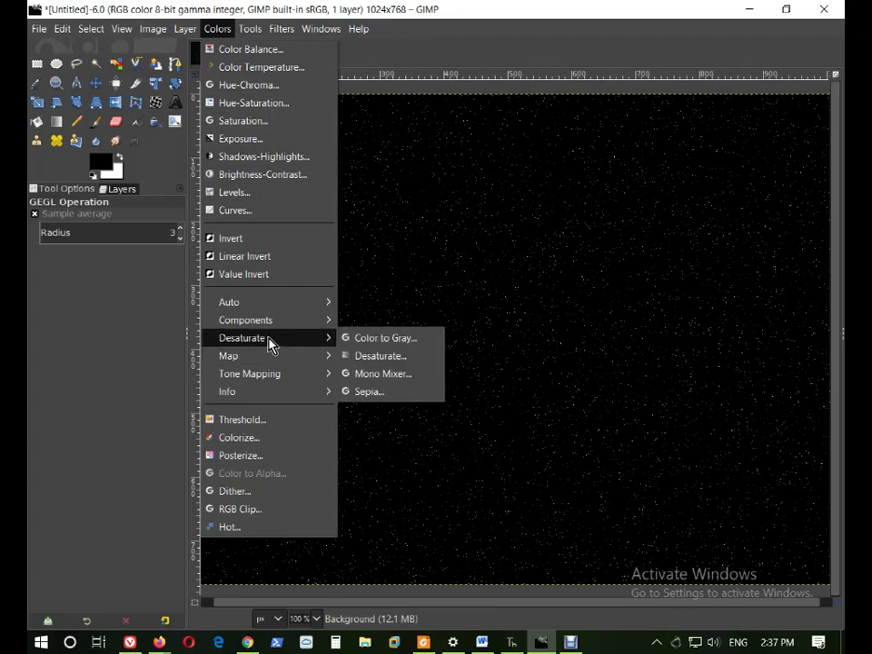
pyautogui.click(389, 360)
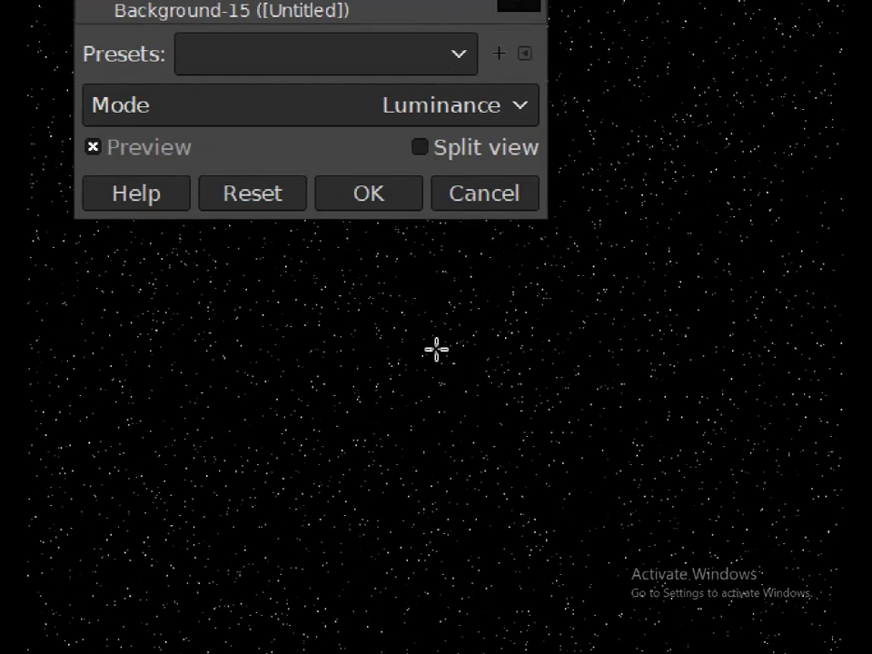
pyautogui.press('Return')
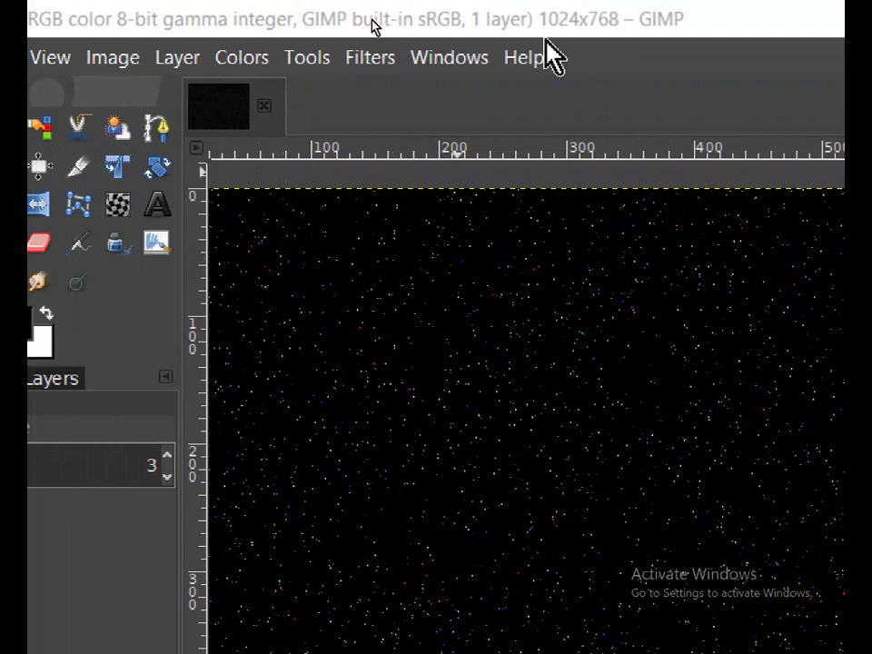
# Close the noise image without saving its changes and create a new image from the 1024x768 template.
pyautogui.click(264, 106)
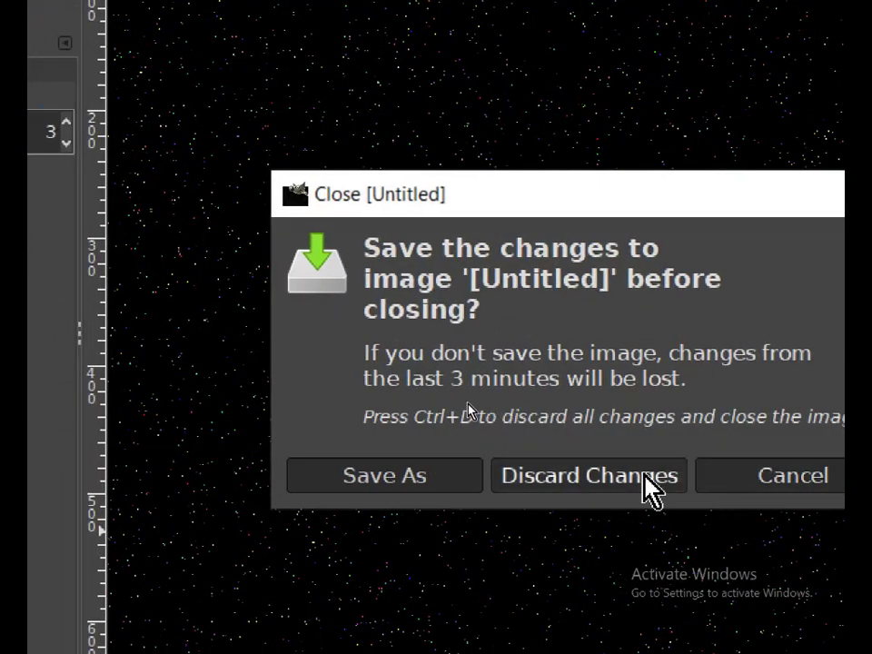
pyautogui.click(643, 475)
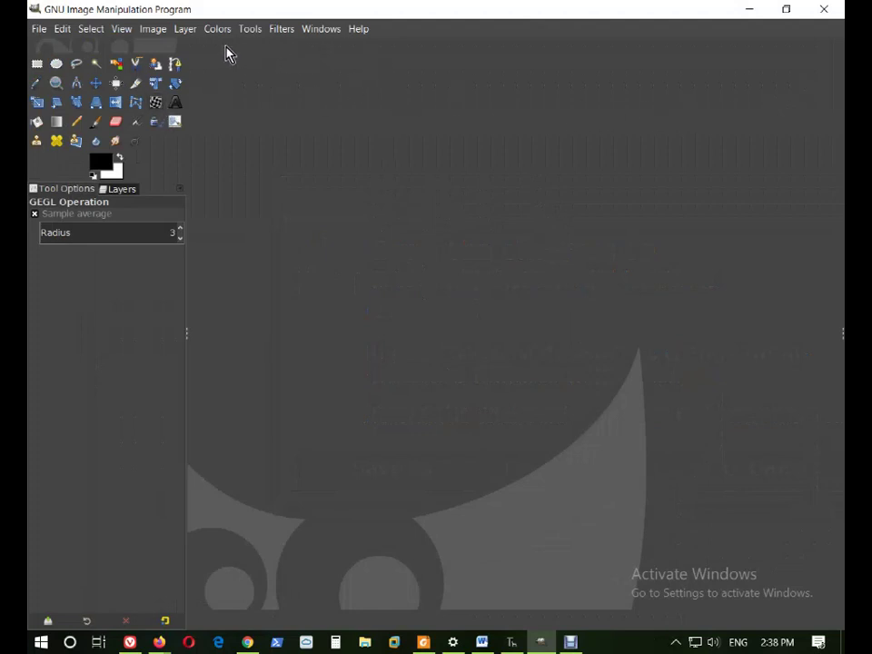
pyautogui.click(37, 30)
pyautogui.click(52, 51)
pyautogui.click(564, 139)
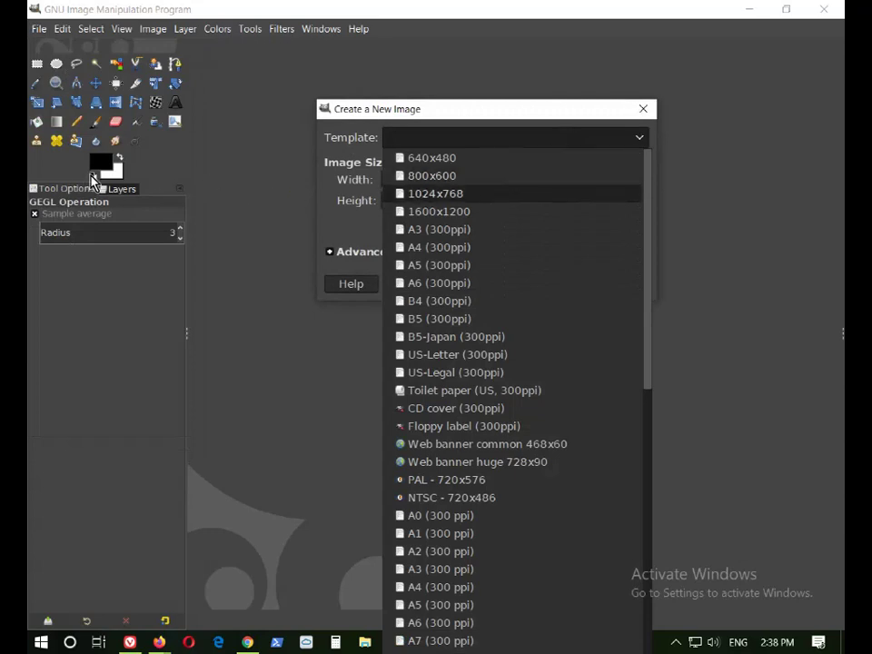
pyautogui.click(469, 195)
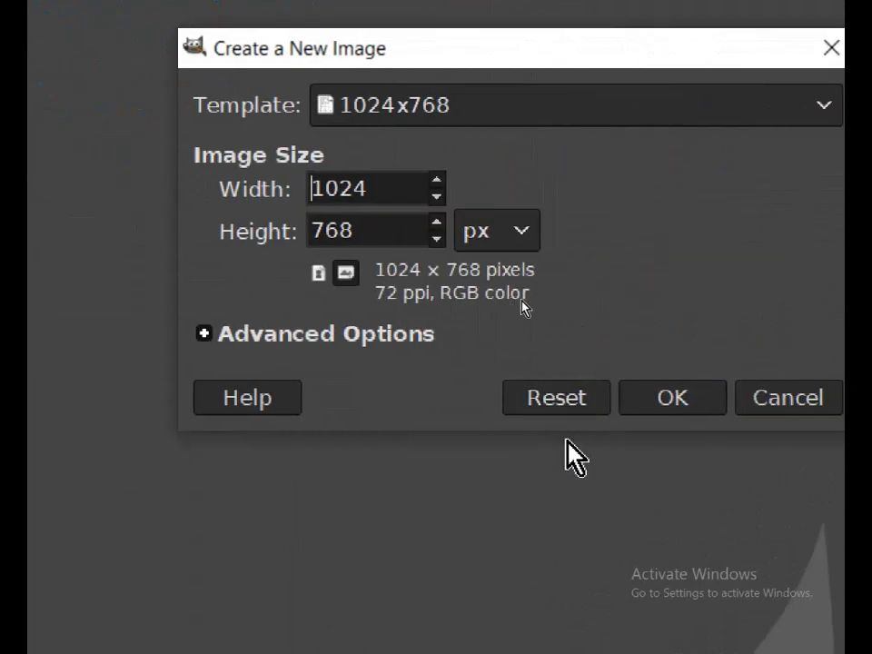
pyautogui.click(694, 397)
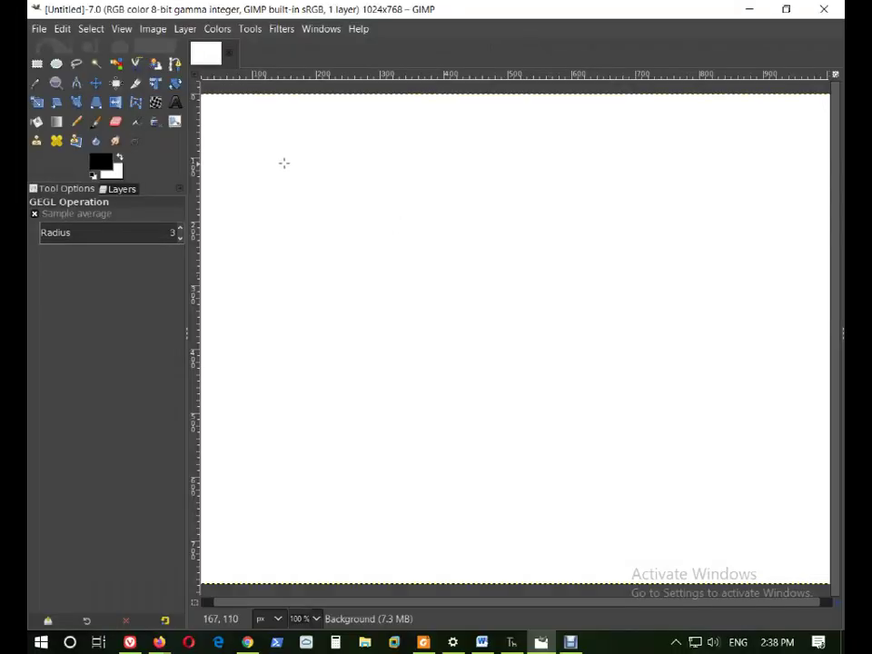
# Fill the new white canvas with the black foreground colour using Bucket Fill.
pyautogui.click(37, 123)
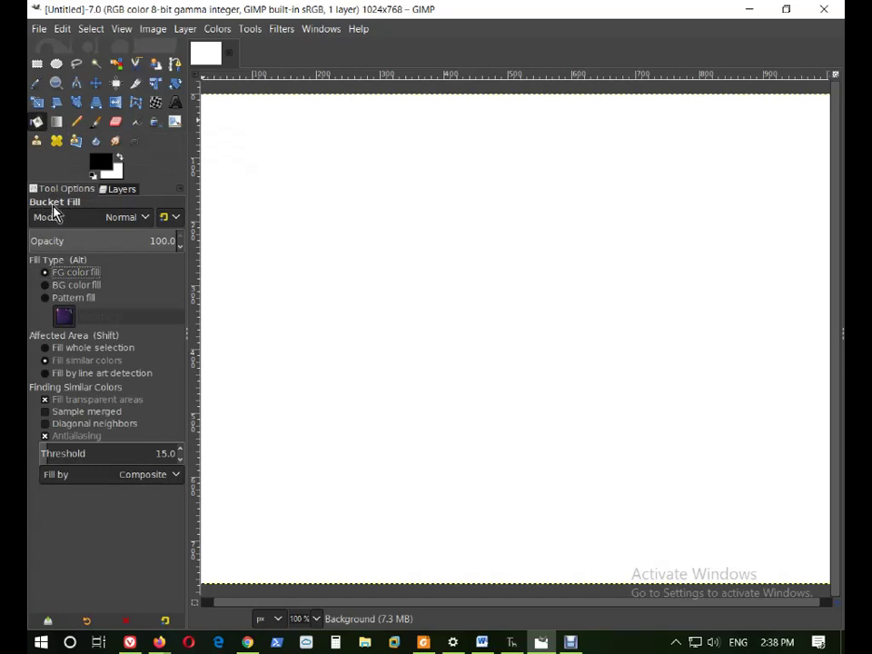
pyautogui.click(111, 193)
pyautogui.click(68, 190)
pyautogui.click(103, 190)
pyautogui.click(70, 190)
pyautogui.click(121, 192)
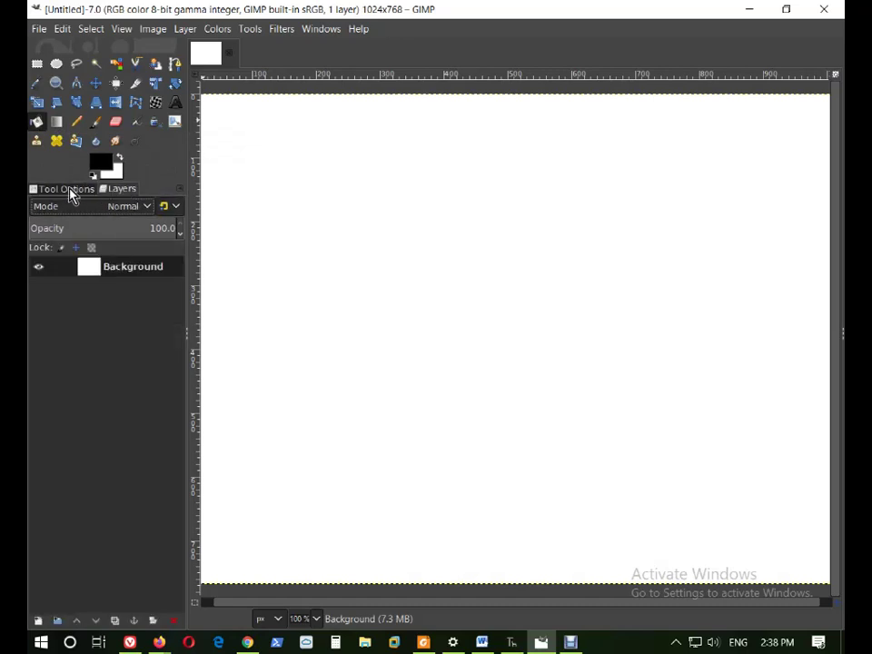
pyautogui.click(70, 190)
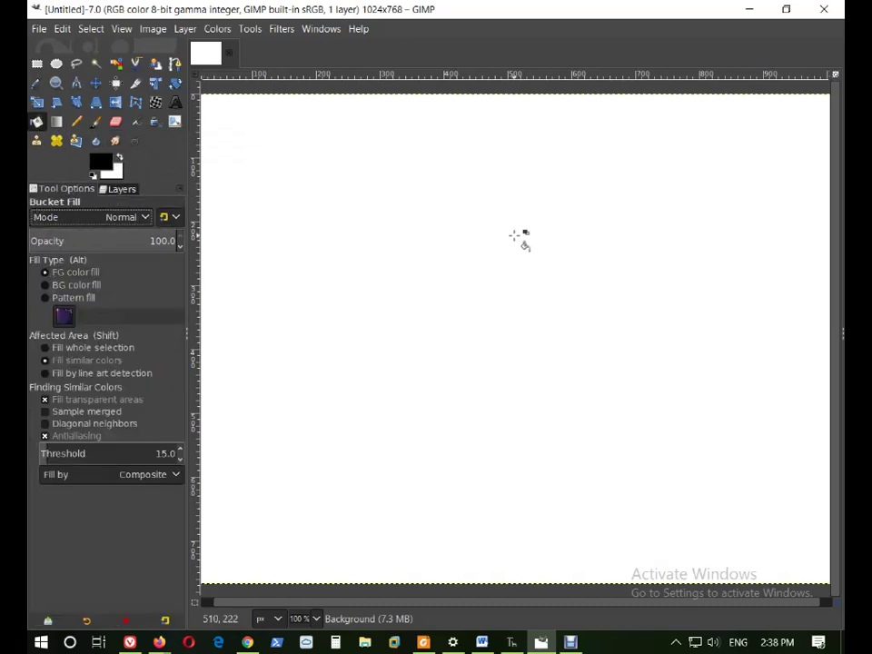
pyautogui.click(515, 238)
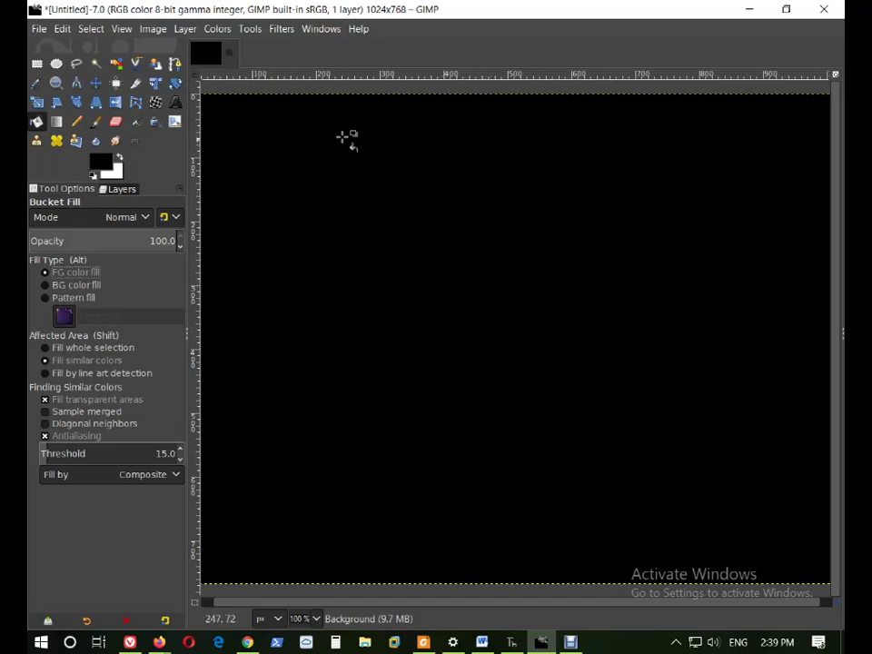
# Apply Hurl noise to the black background with a randomization of 0.75% and a repeat of 1.
pyautogui.click(278, 30)
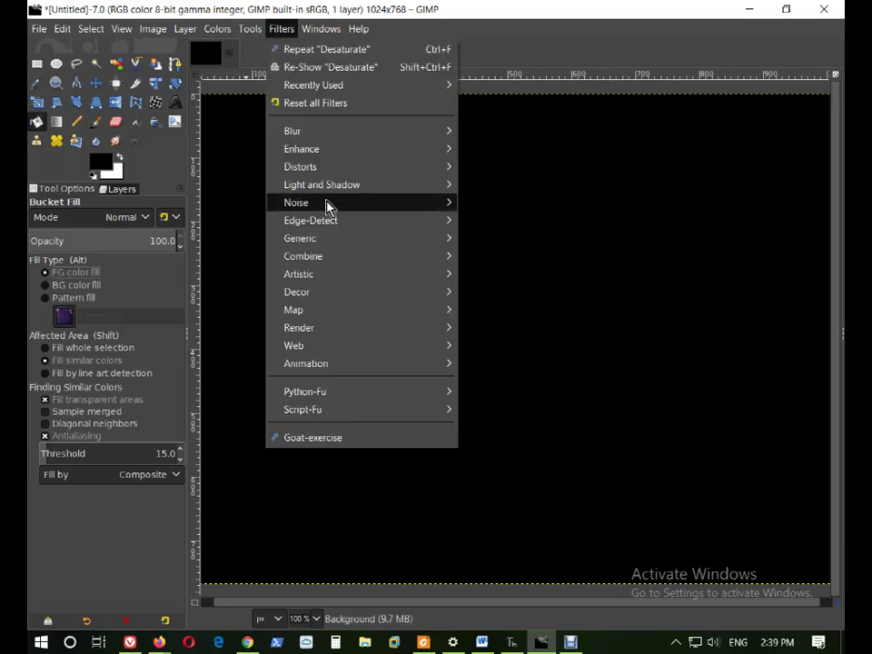
pyautogui.moveTo(328, 204)
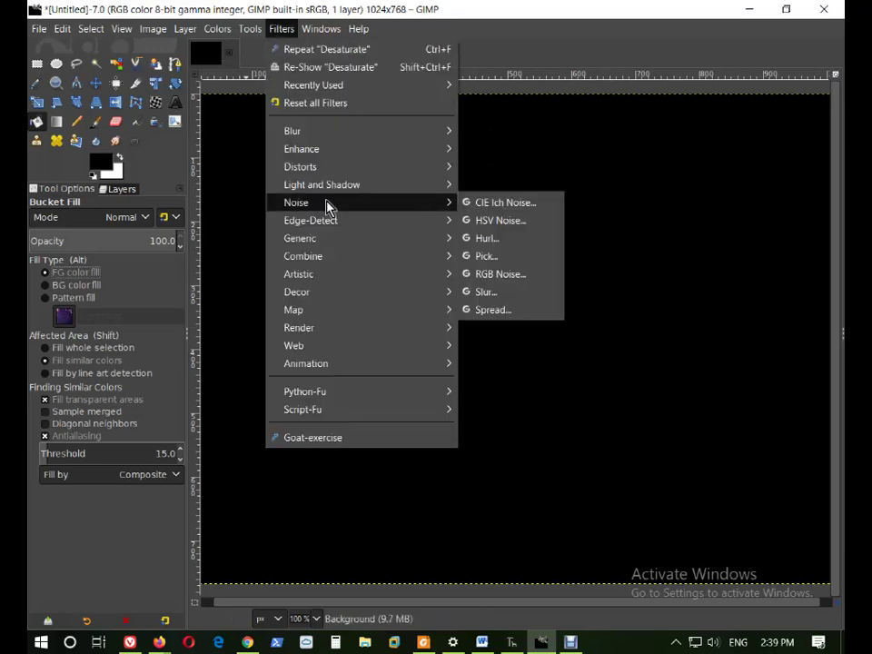
pyautogui.click(499, 243)
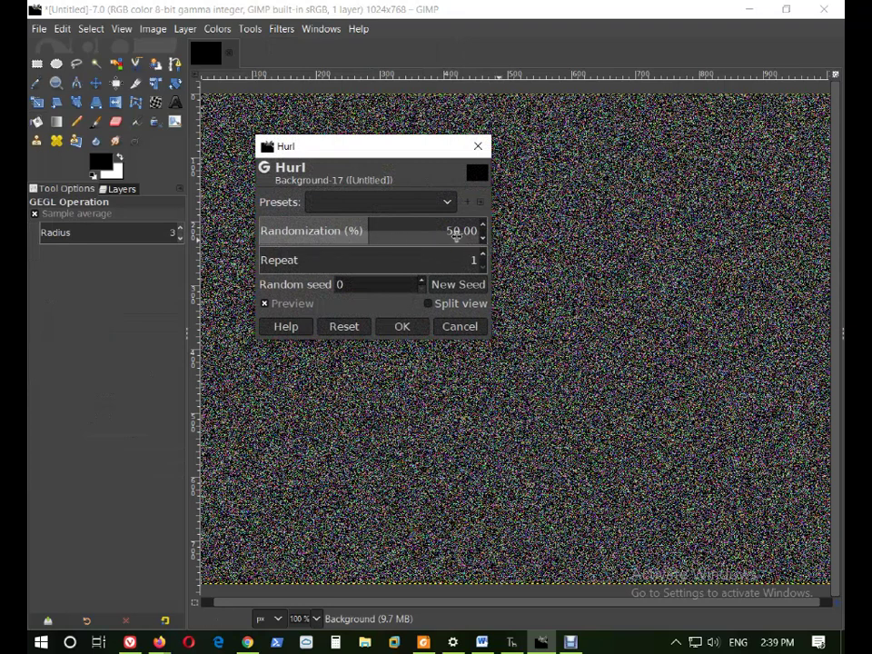
pyautogui.click(485, 240)
pyautogui.moveTo(485, 240); pyautogui.dragTo(485, 240)
pyautogui.doubleClick(464, 230)
pyautogui.press('BackSpace')
pyautogui.write('75')
pyautogui.press('Return')
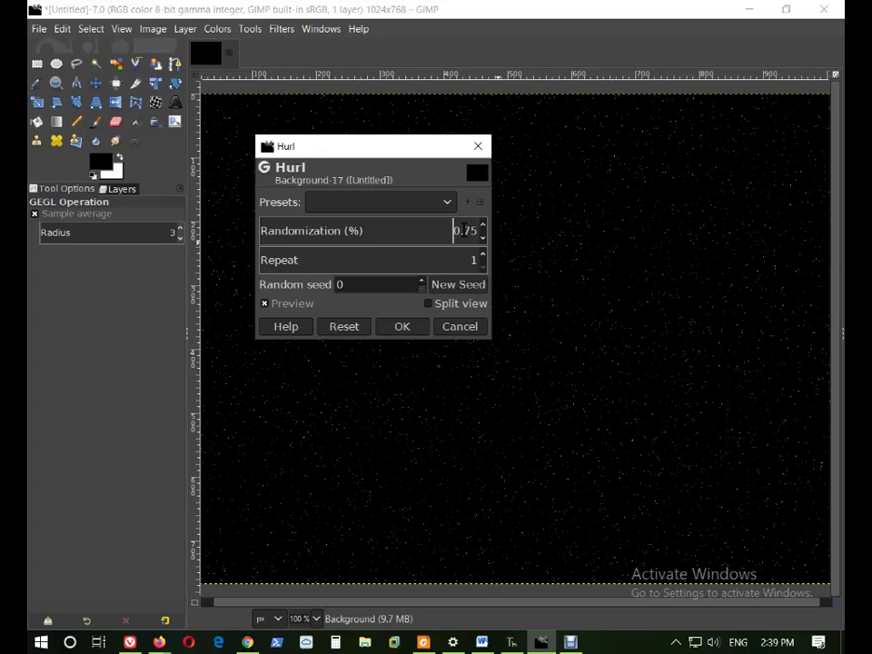
pyautogui.click(409, 334)
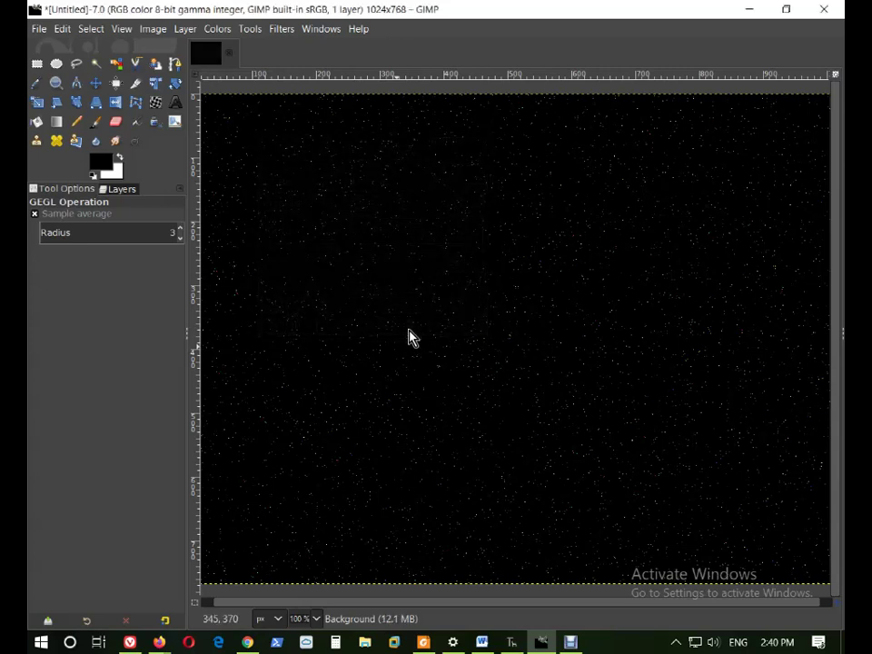
# Desaturate the noise-covered background using the Luminance mode.
pyautogui.click(216, 33)
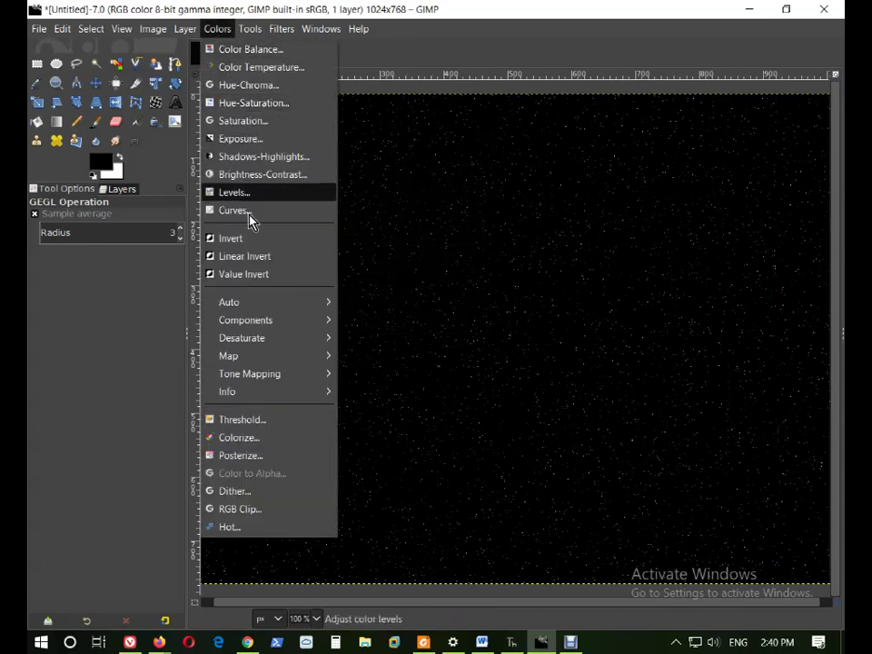
pyautogui.moveTo(310, 345)
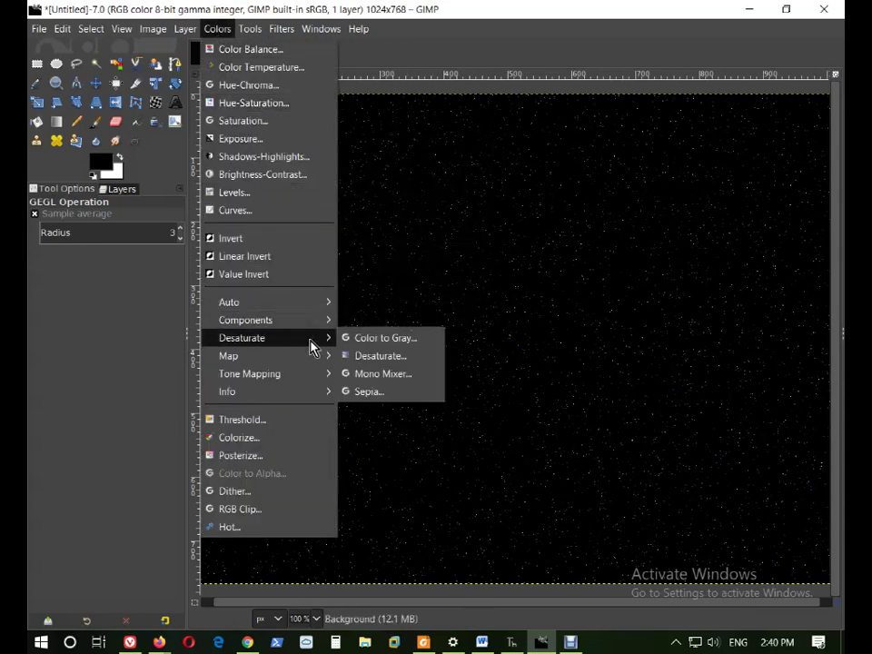
pyautogui.click(406, 357)
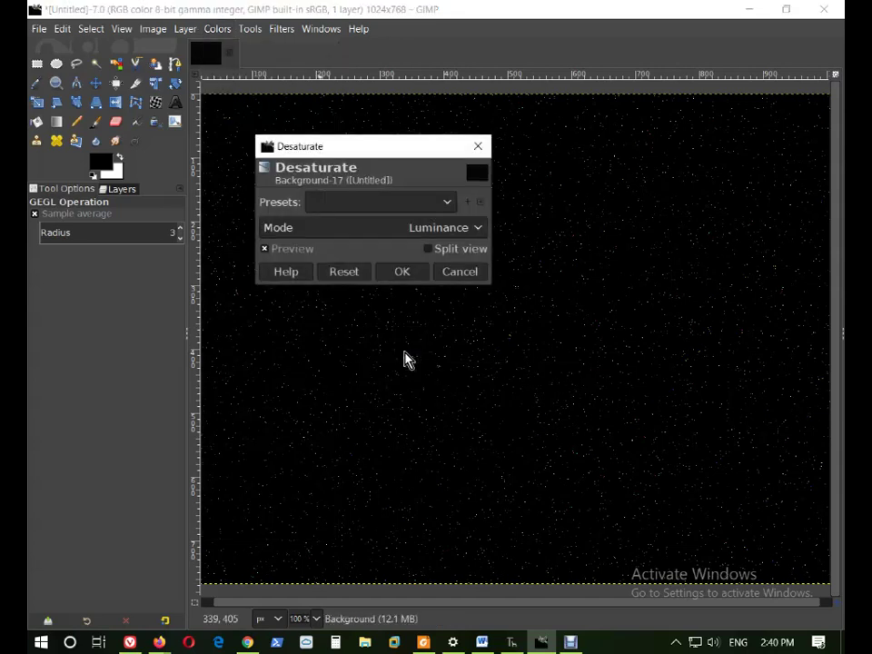
pyautogui.click(478, 234)
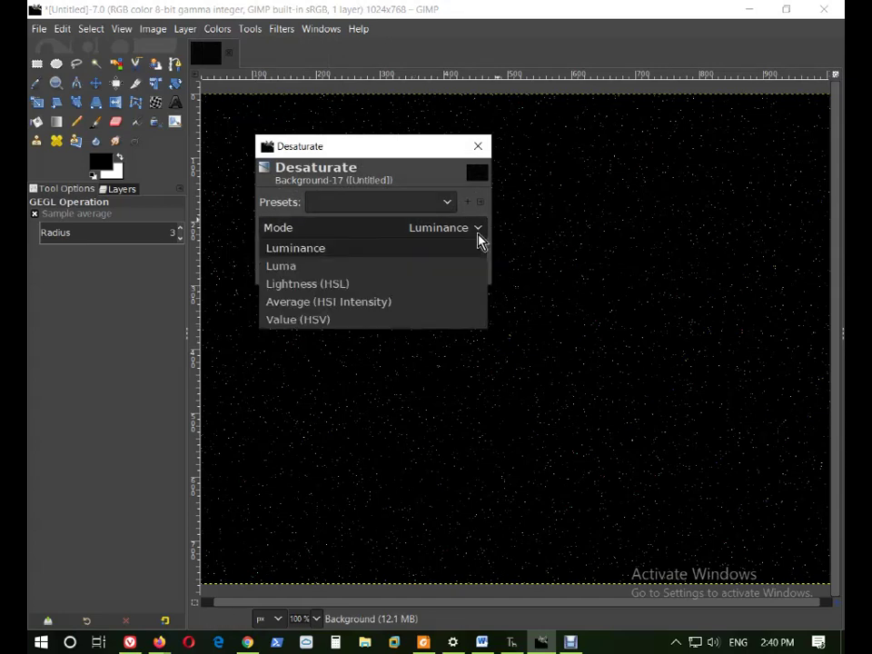
pyautogui.click(478, 234)
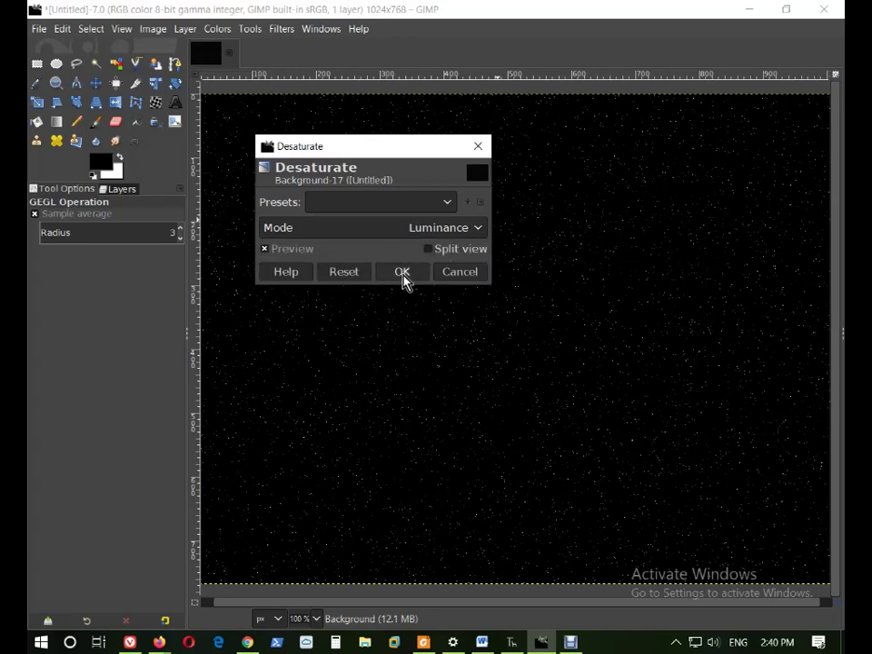
pyautogui.click(403, 276)
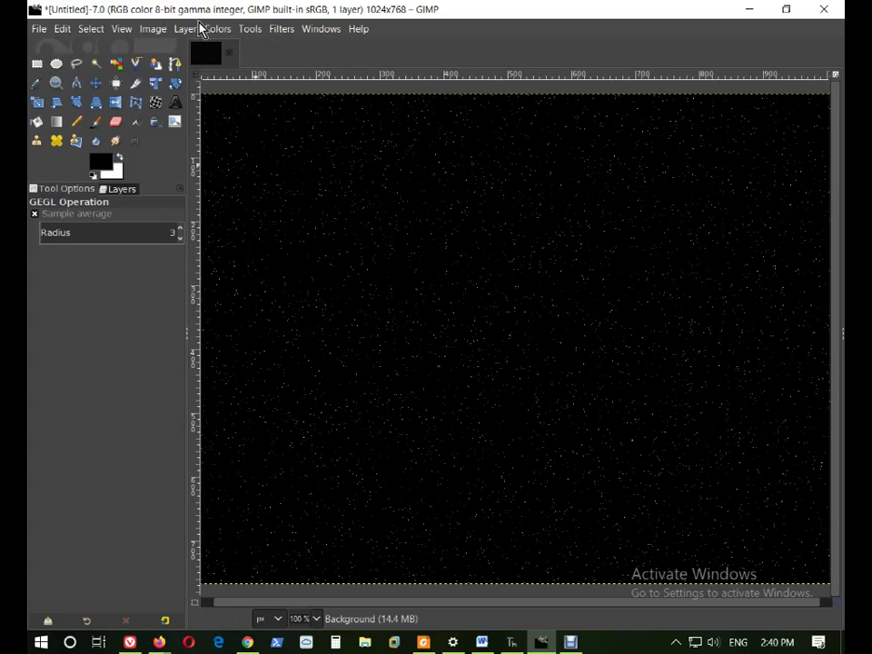
pyautogui.click(273, 30)
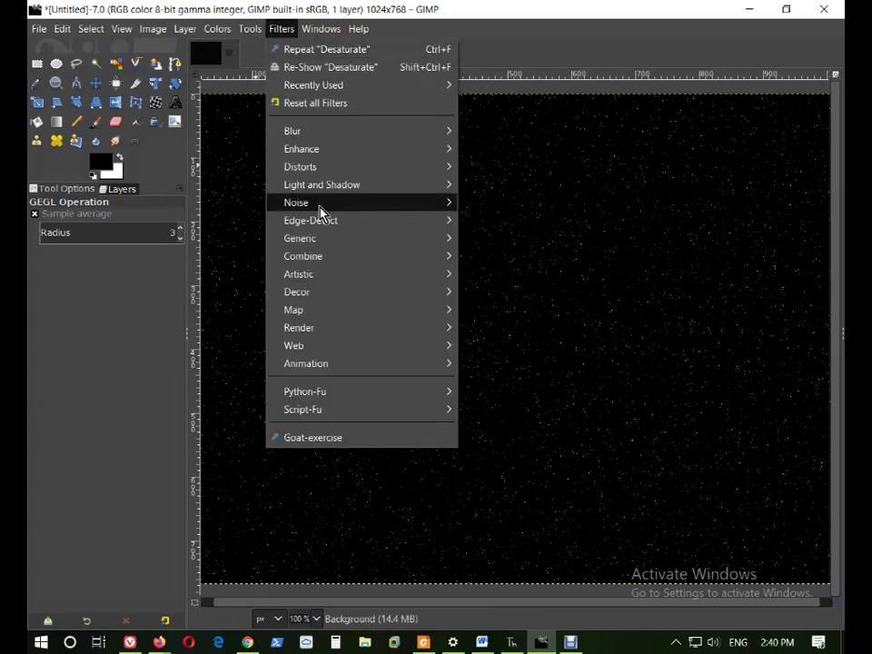
pyautogui.moveTo(320, 202)
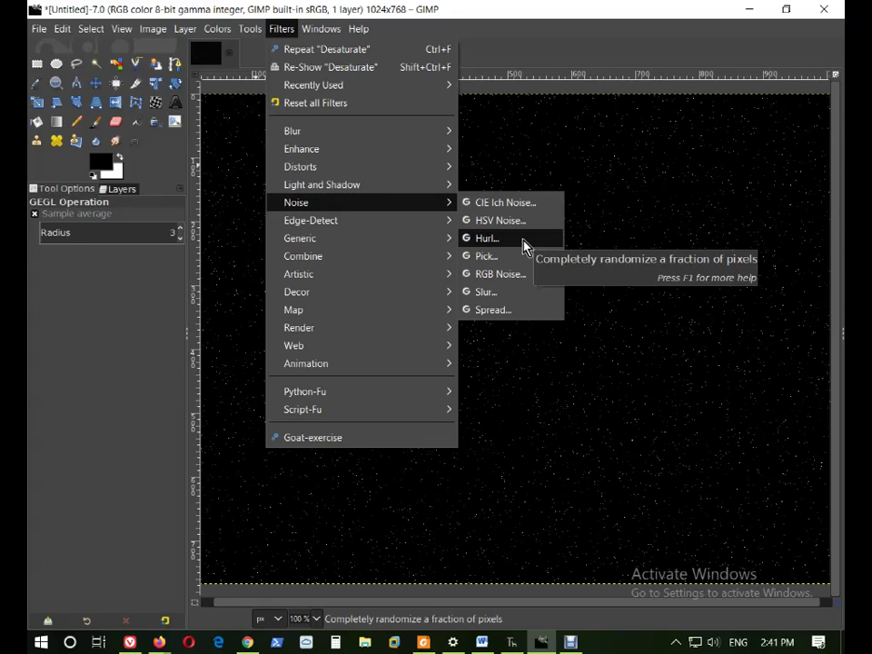
pyautogui.click(522, 18)
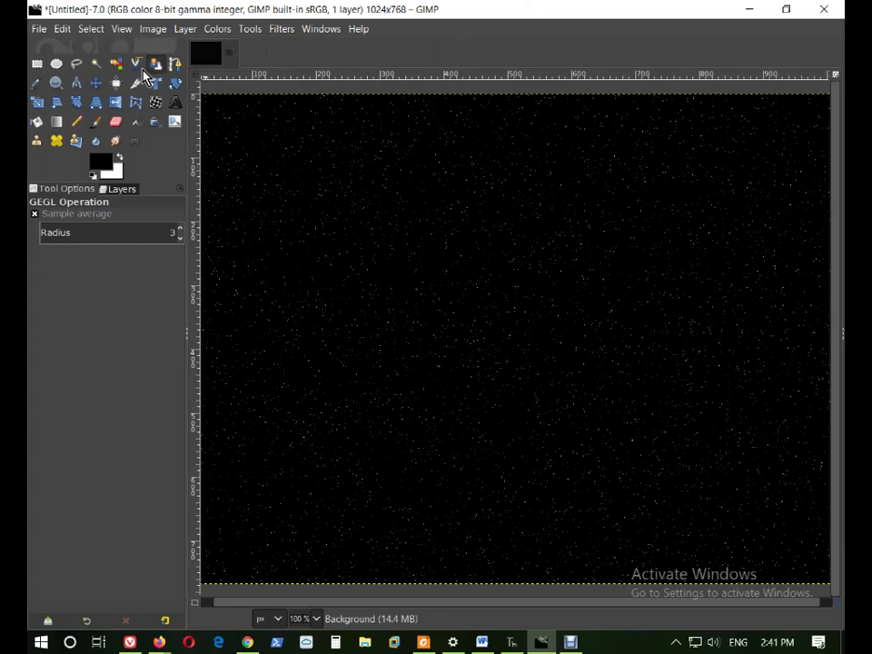
pyautogui.click(215, 30)
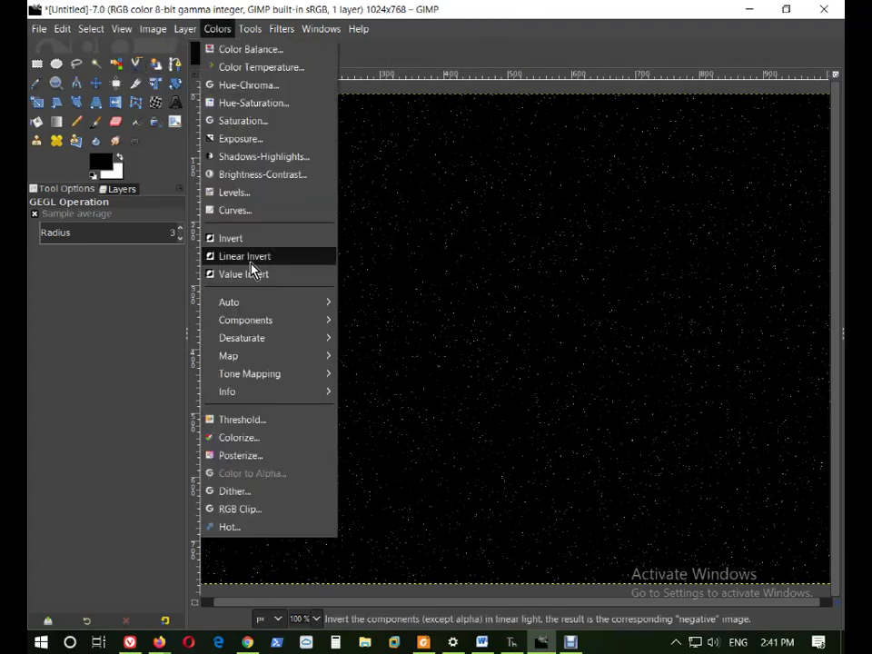
pyautogui.moveTo(265, 340)
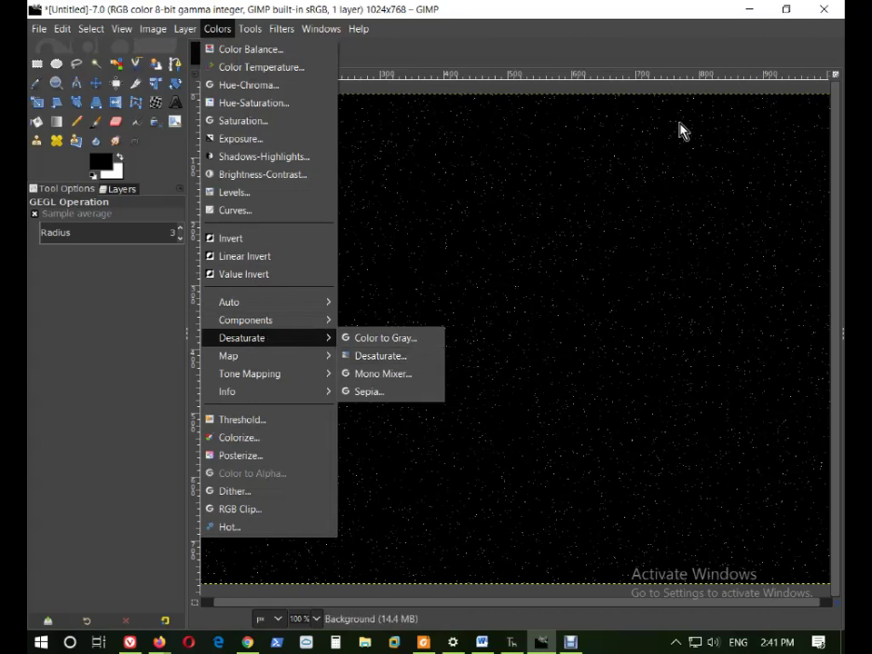
pyautogui.click(653, 27)
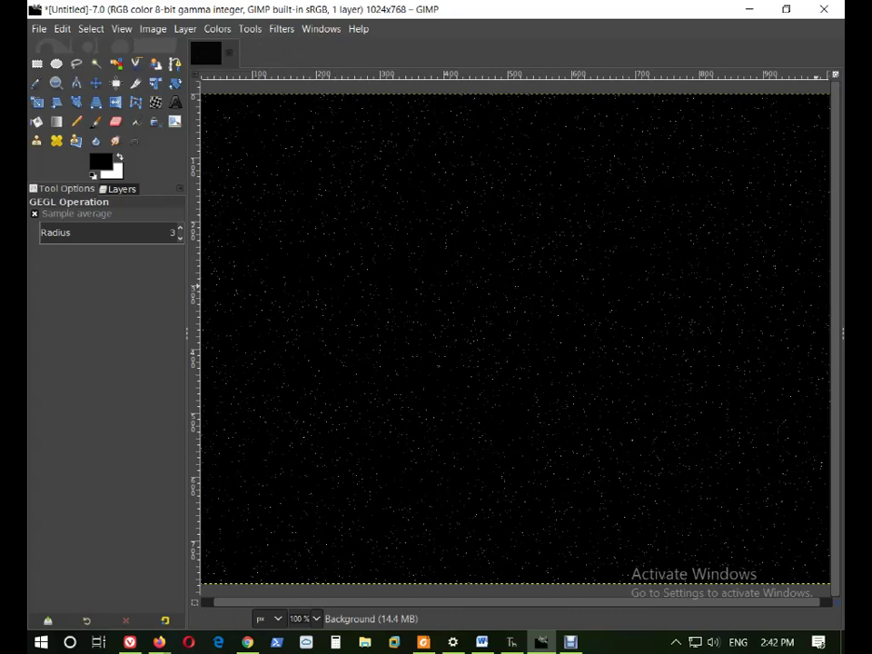
# Examine the Flame filter's rendering, camera and shape editing options and close it without rendering.
pyautogui.click(280, 30)
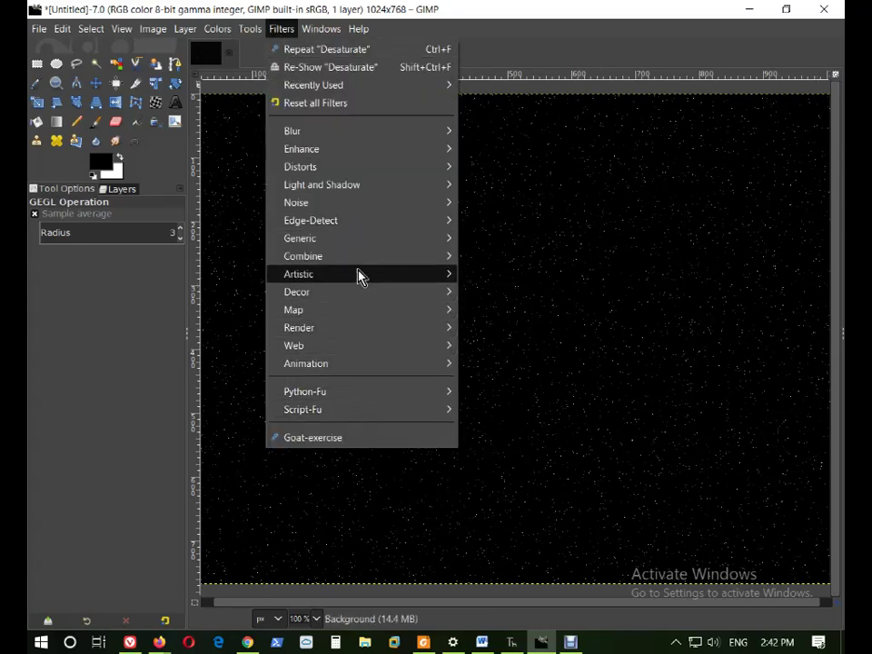
pyautogui.moveTo(380, 336)
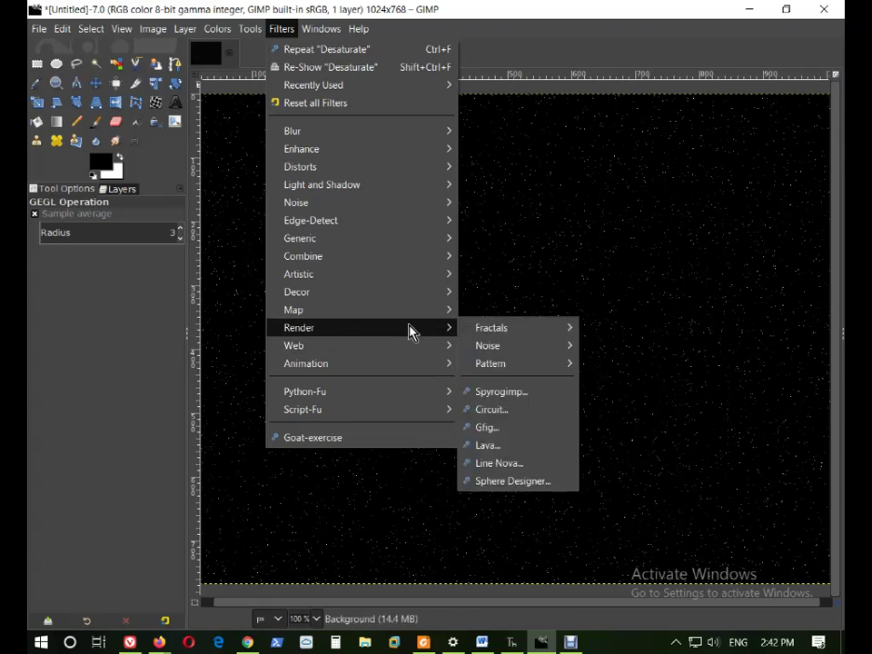
pyautogui.moveTo(521, 336)
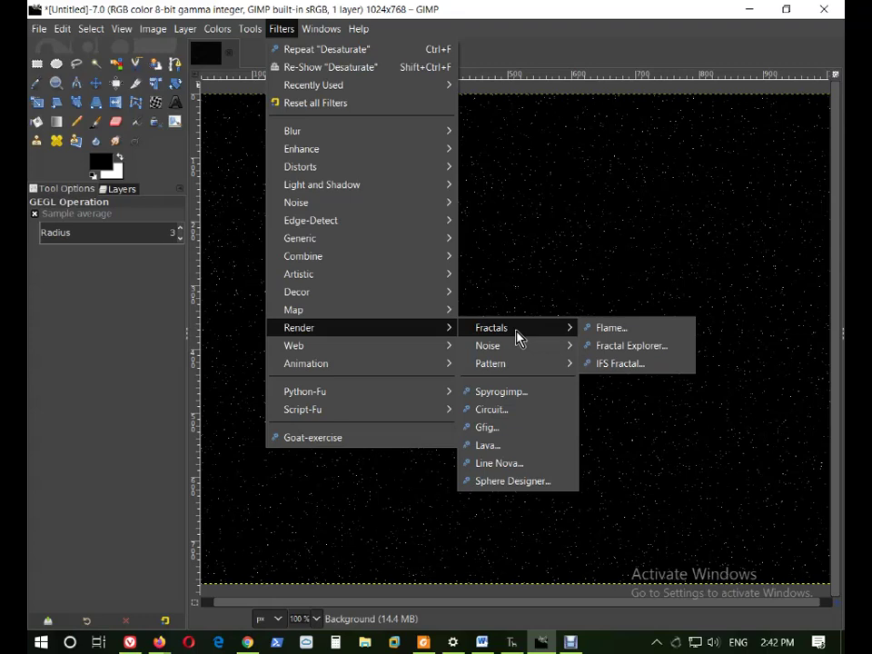
pyautogui.click(611, 328)
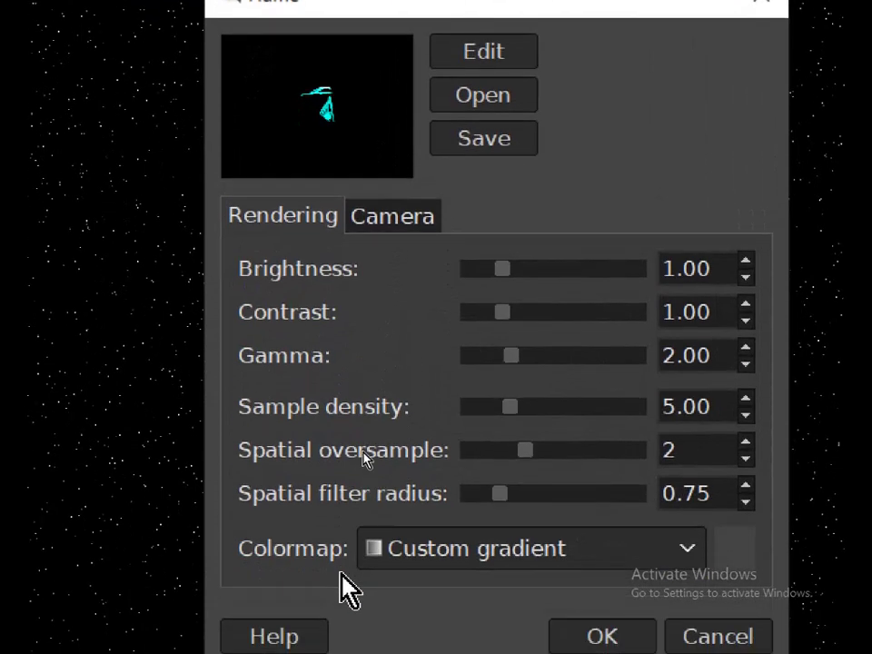
pyautogui.click(405, 223)
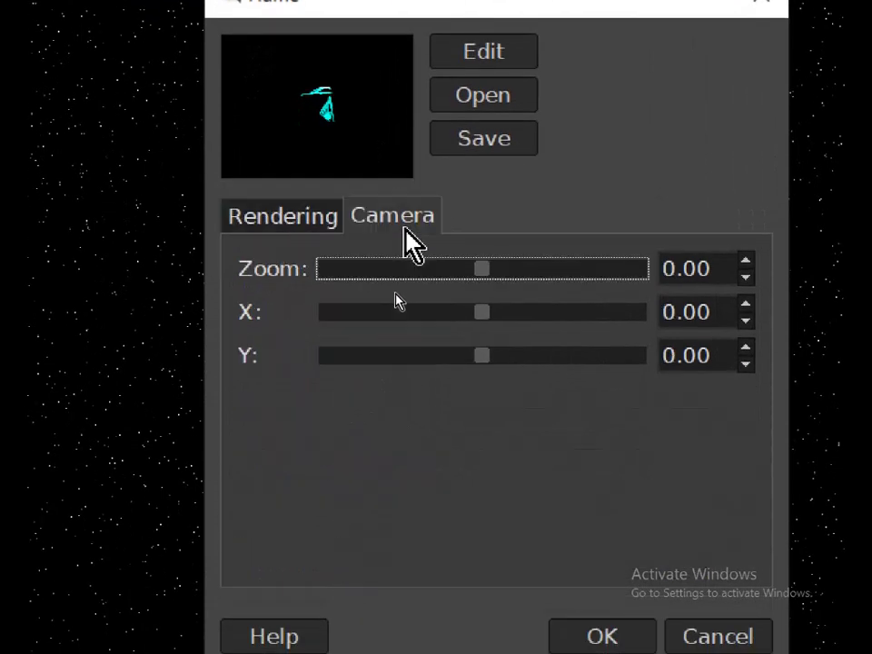
pyautogui.click(309, 227)
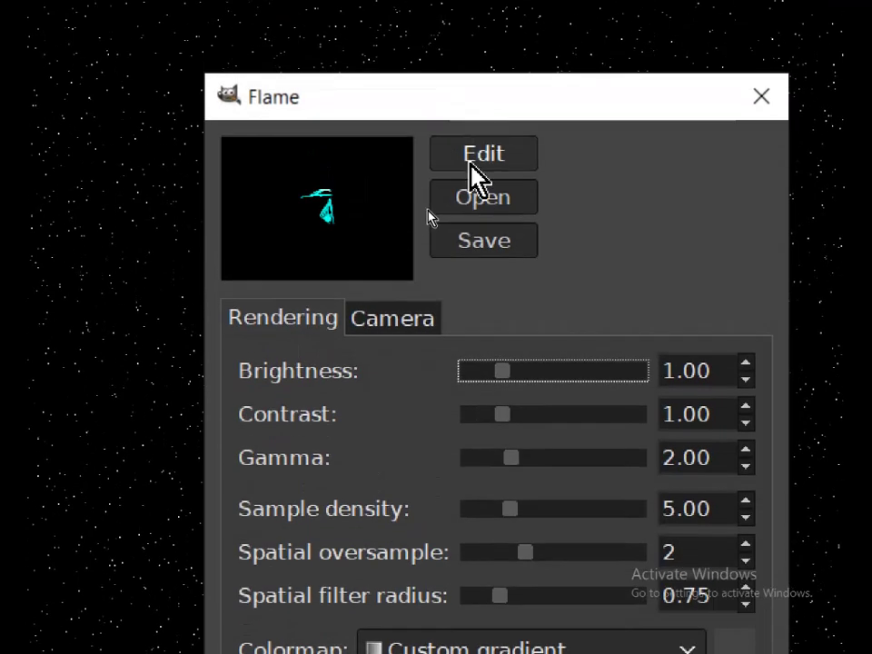
pyautogui.click(488, 162)
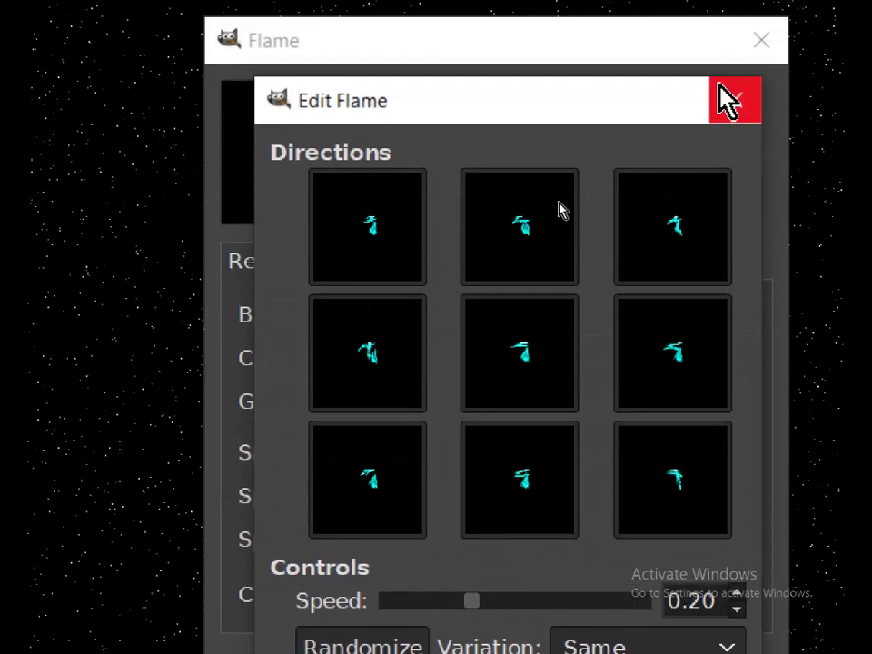
pyautogui.click(726, 103)
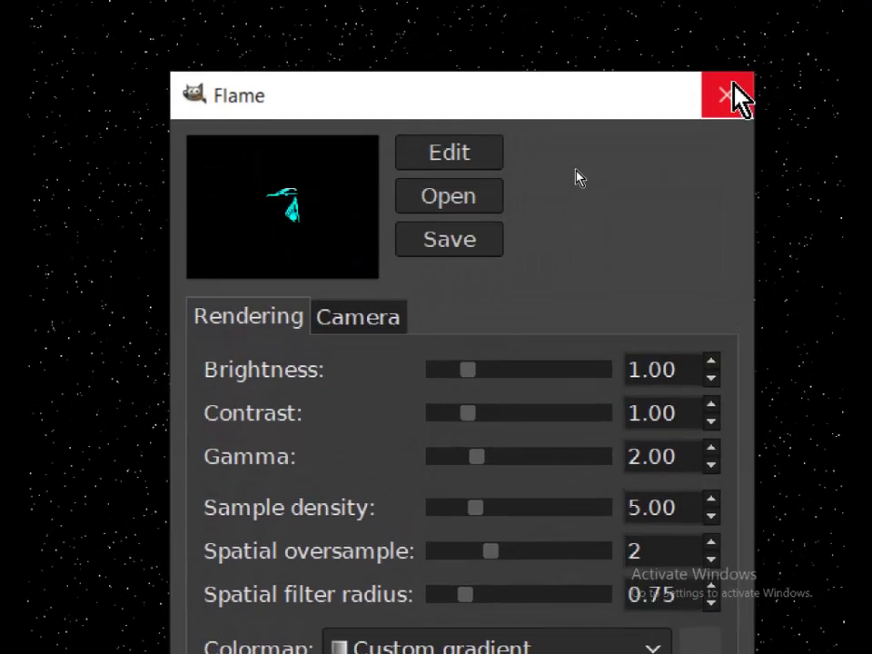
pyautogui.click(734, 95)
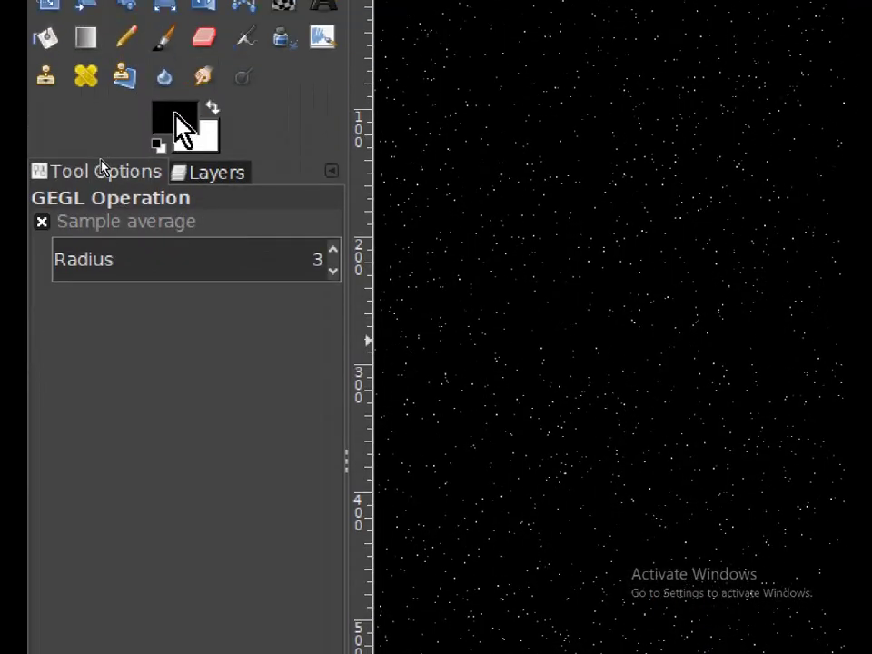
# Set the foreground colour to the blue-violet 4800f7.
pyautogui.click(181, 128)
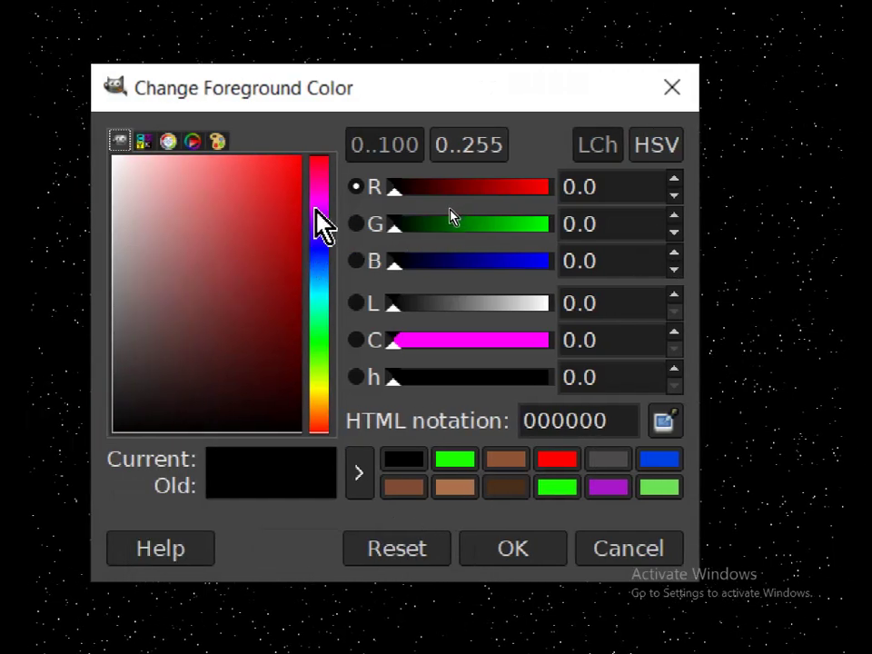
pyautogui.click(134, 238)
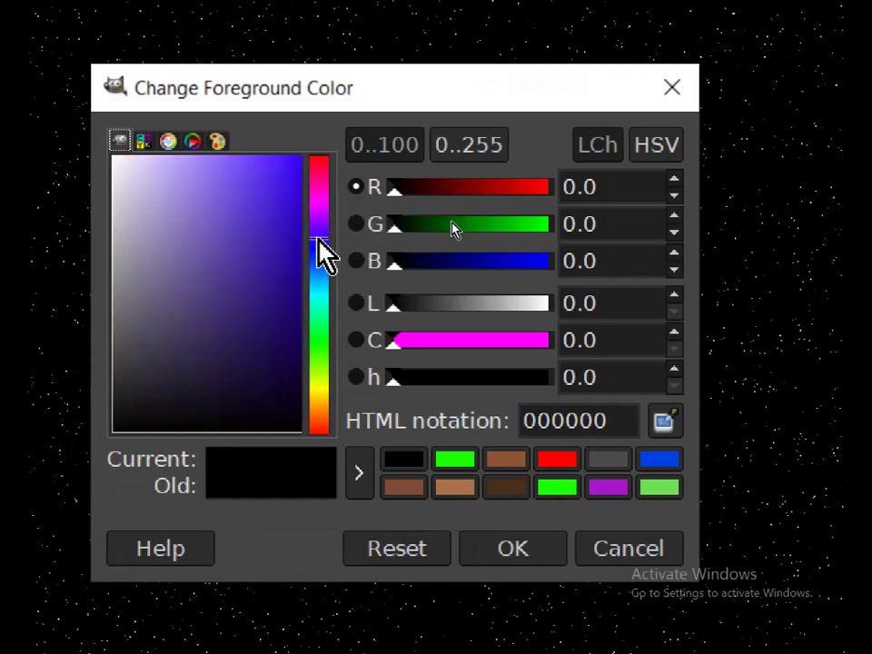
pyautogui.click(301, 157)
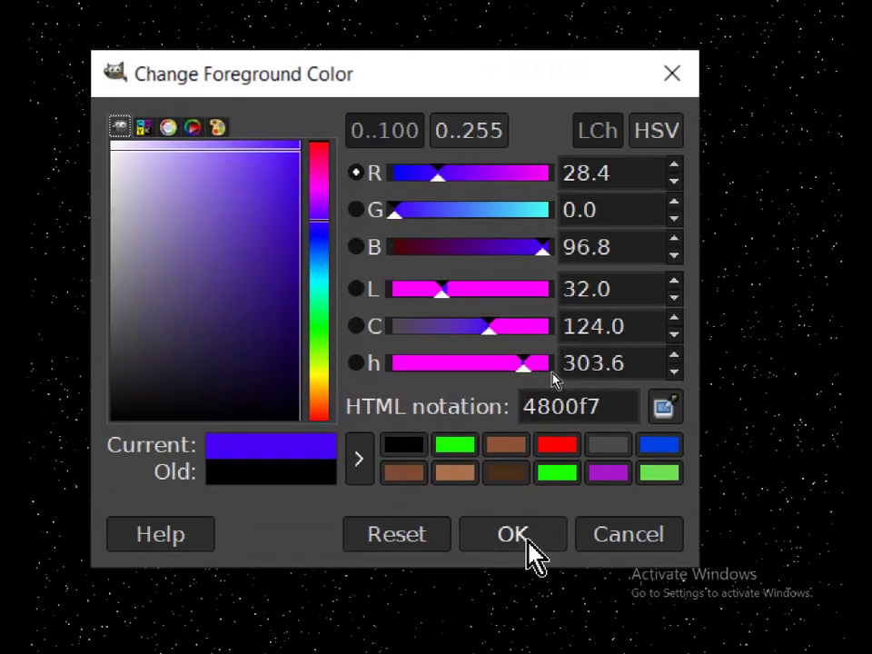
pyautogui.click(529, 543)
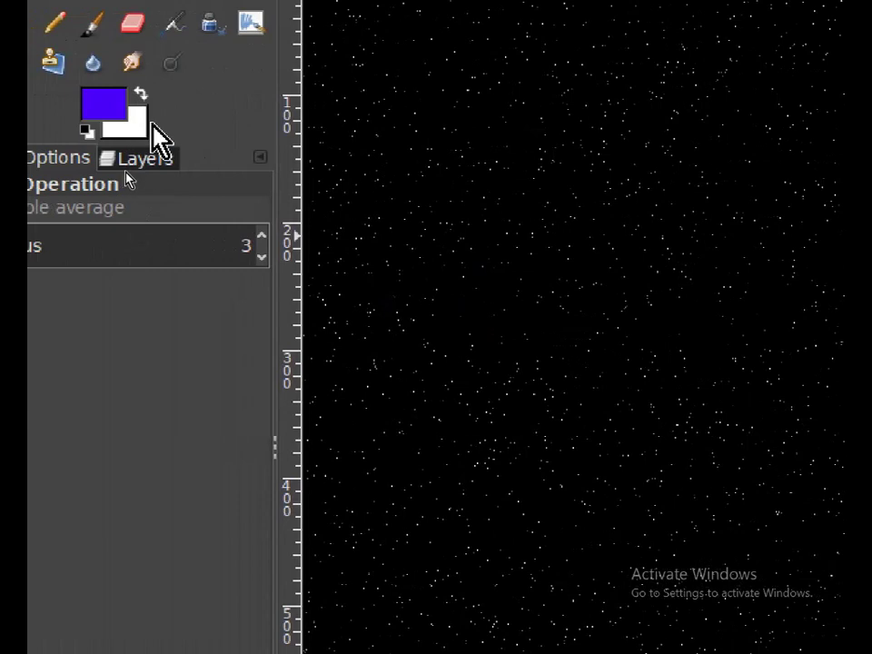
# Set the background colour to the dark teal 1e6d64.
pyautogui.click(141, 128)
pyautogui.moveTo(538, 293); pyautogui.dragTo(564, 287)
pyautogui.moveTo(492, 277); pyautogui.dragTo(488, 301)
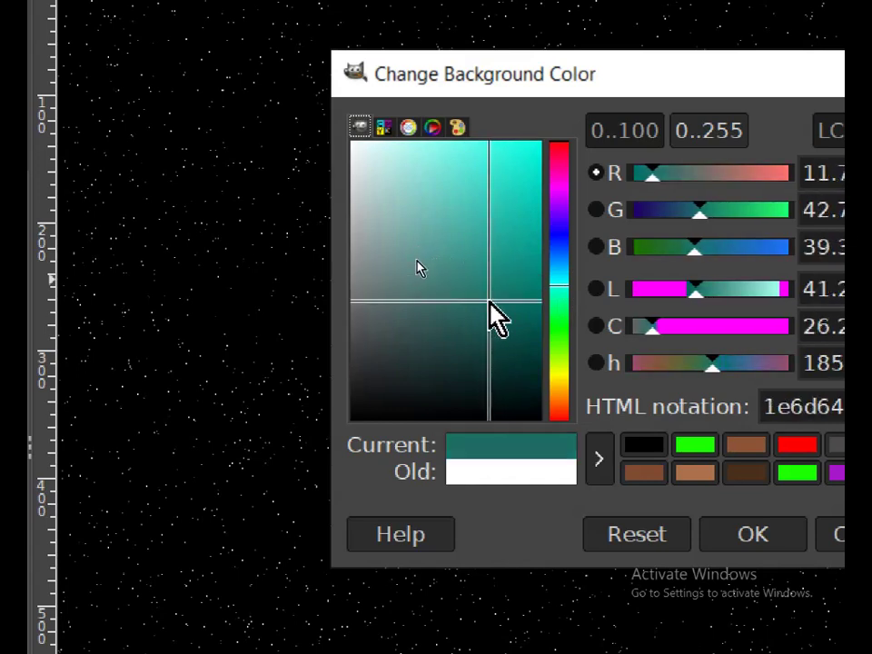
pyautogui.click(754, 541)
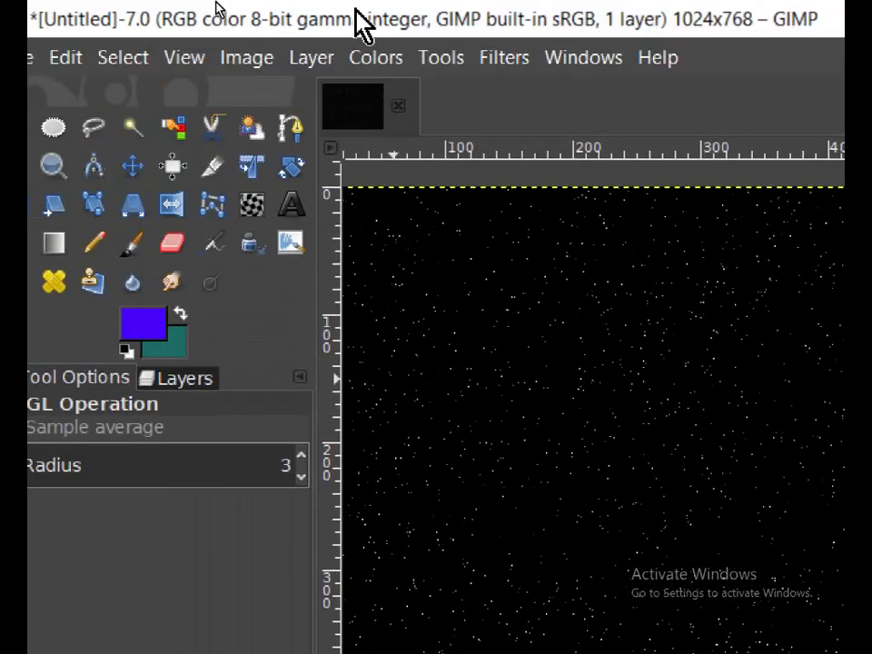
# Look through the Fractal Explorer's parameters, colour settings and preset fractals and close it without rendering.
pyautogui.click(516, 65)
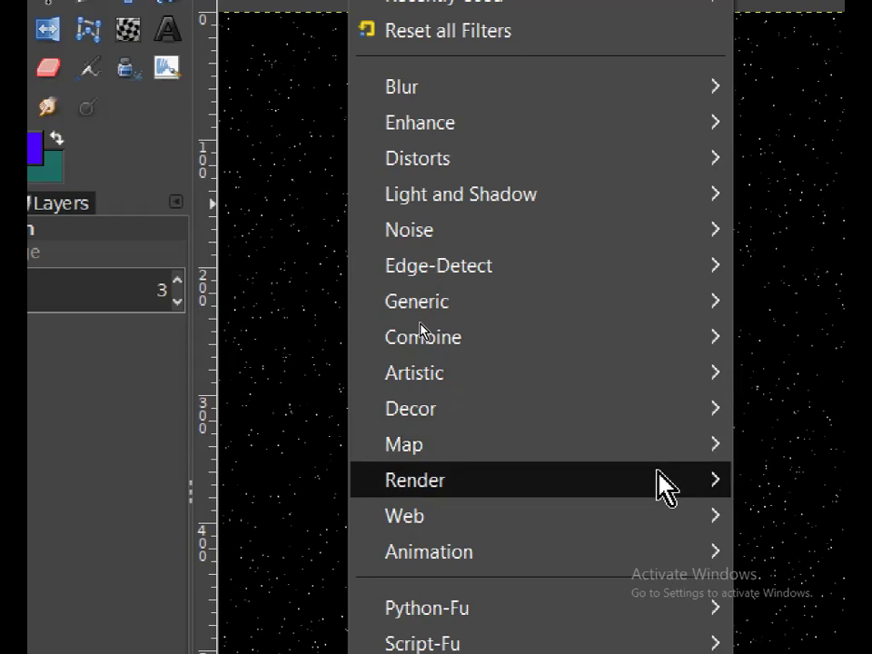
pyautogui.moveTo(658, 471)
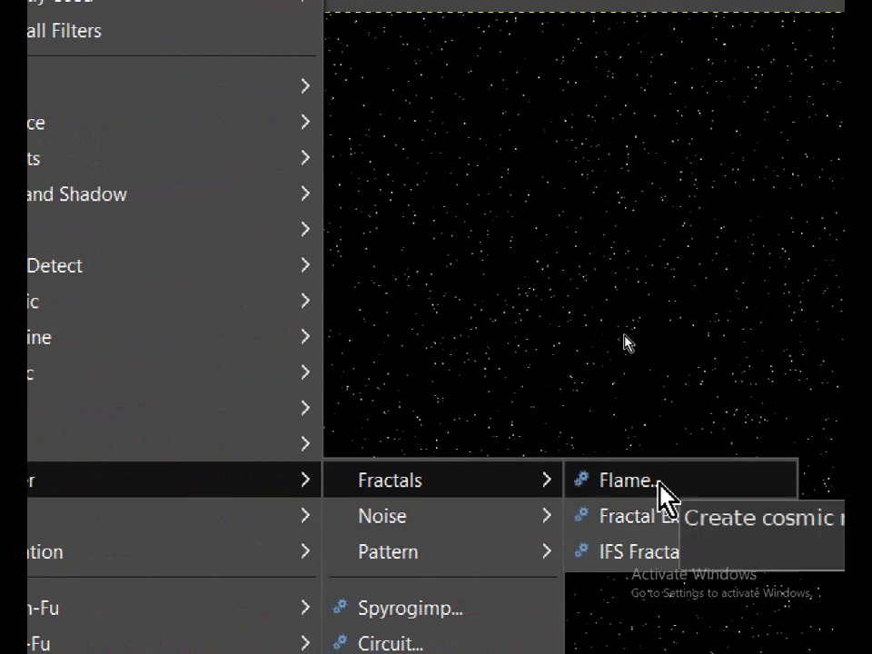
pyautogui.click(707, 517)
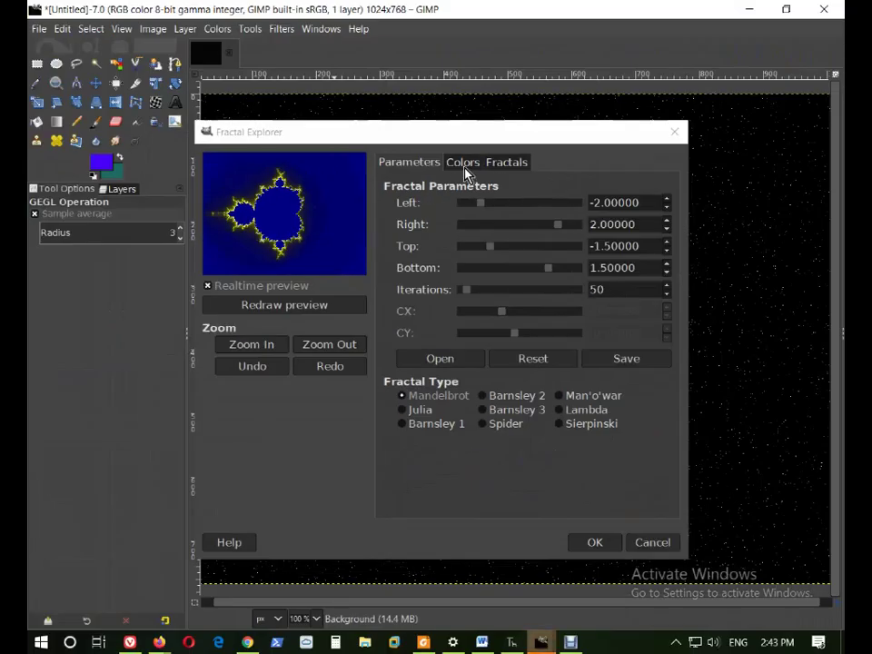
pyautogui.click(459, 168)
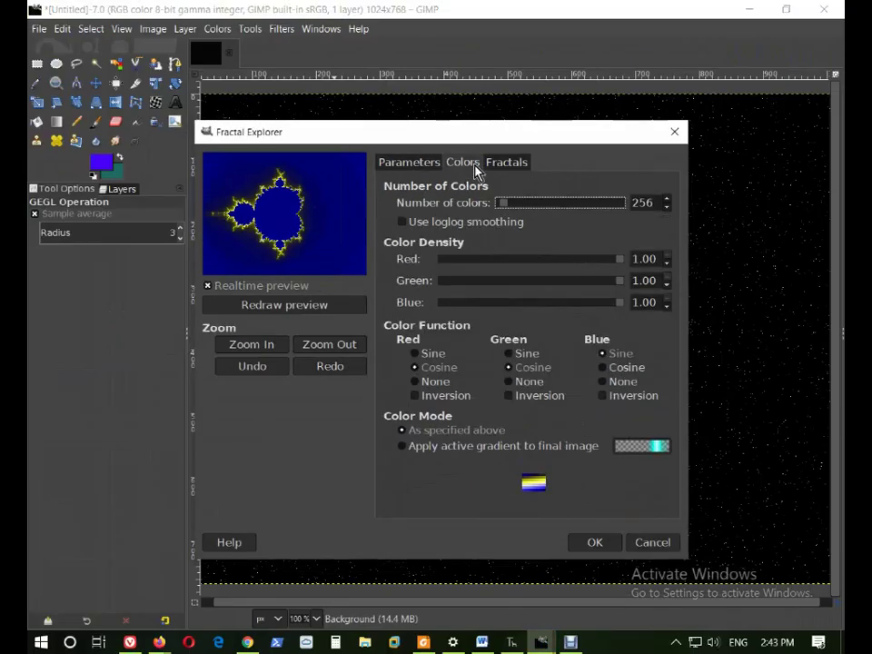
pyautogui.click(513, 166)
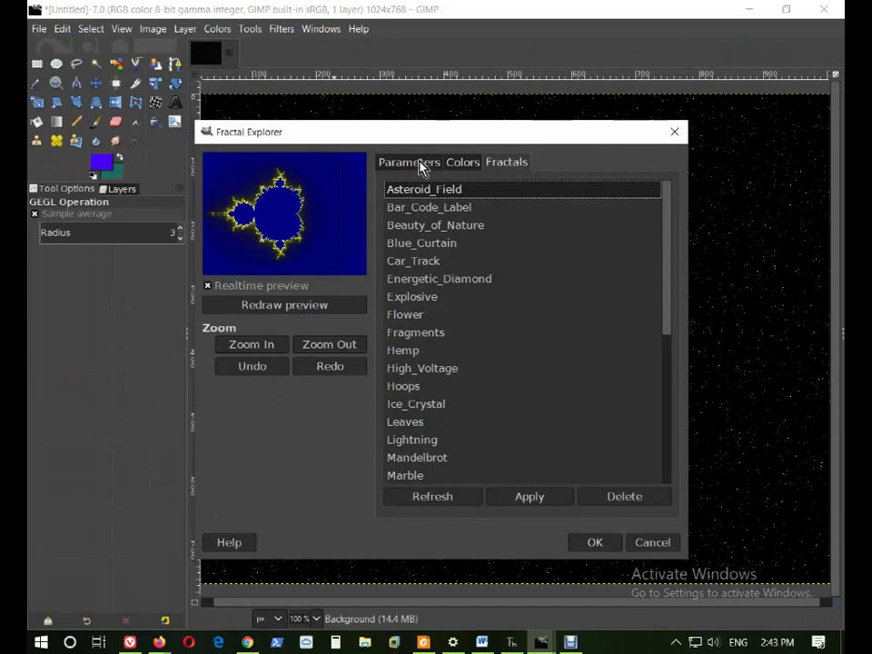
pyautogui.click(415, 163)
pyautogui.click(465, 166)
pyautogui.click(510, 163)
pyautogui.click(434, 209)
pyautogui.click(434, 279)
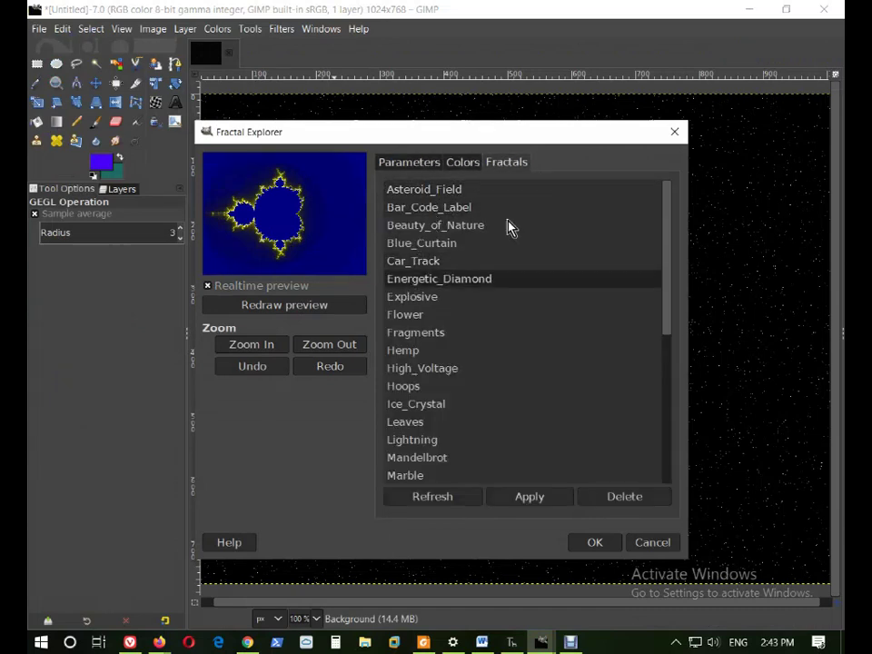
pyautogui.click(671, 134)
# Start a Flame fractal render on the starry background and set its gamma to 1.06.
pyautogui.click(185, 29)
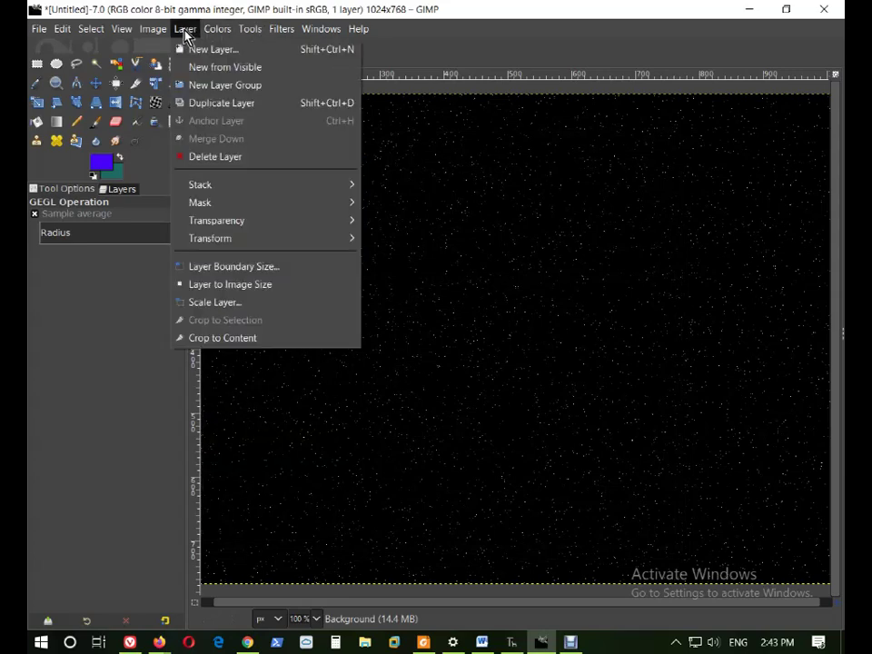
pyautogui.moveTo(282, 29)
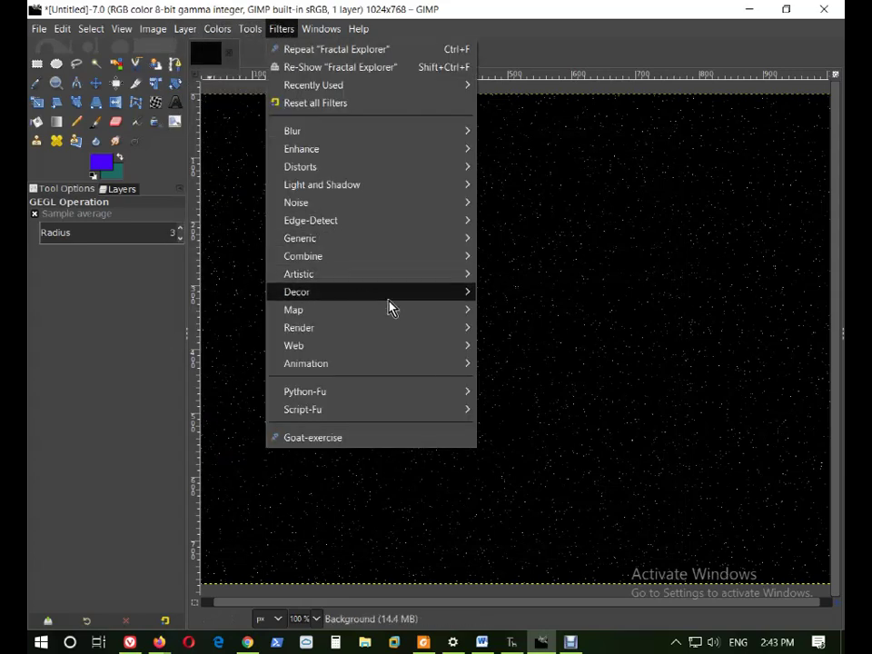
pyautogui.moveTo(424, 331)
pyautogui.moveTo(544, 333)
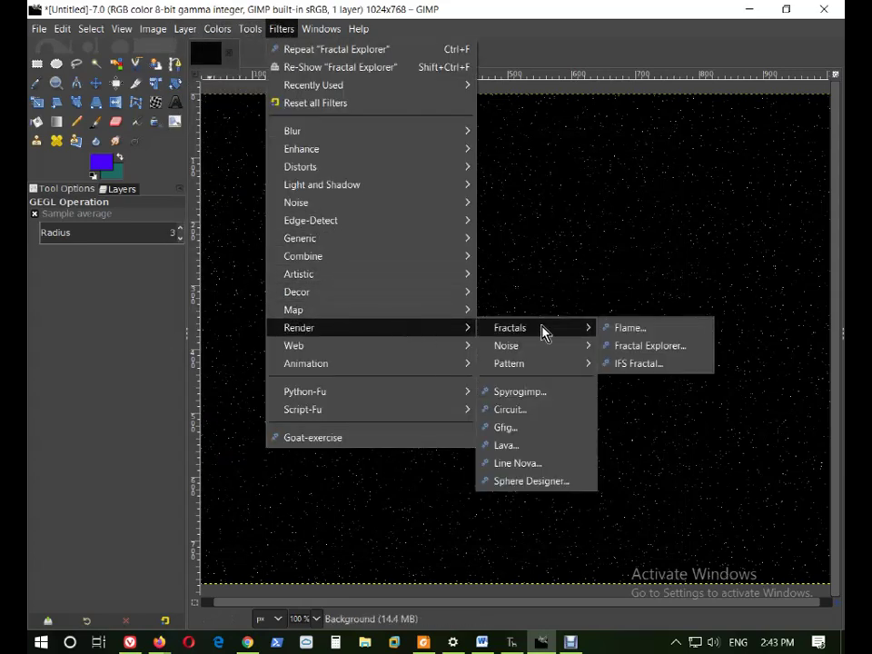
pyautogui.click(625, 329)
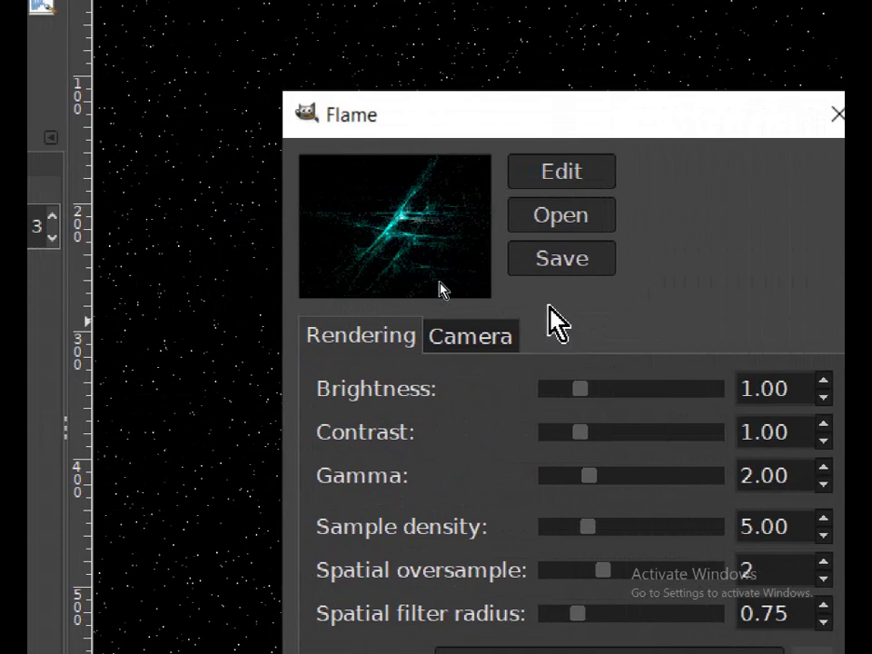
pyautogui.moveTo(593, 476); pyautogui.dragTo(554, 487)
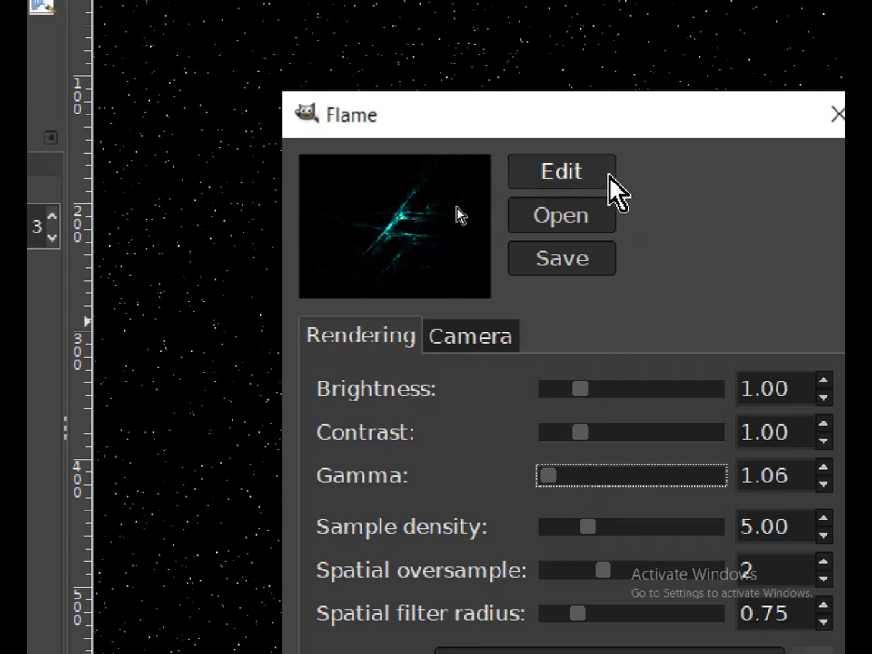
# Set the flame's brightness to 1.67 and its camera zoom to 0.05.
pyautogui.click(560, 175)
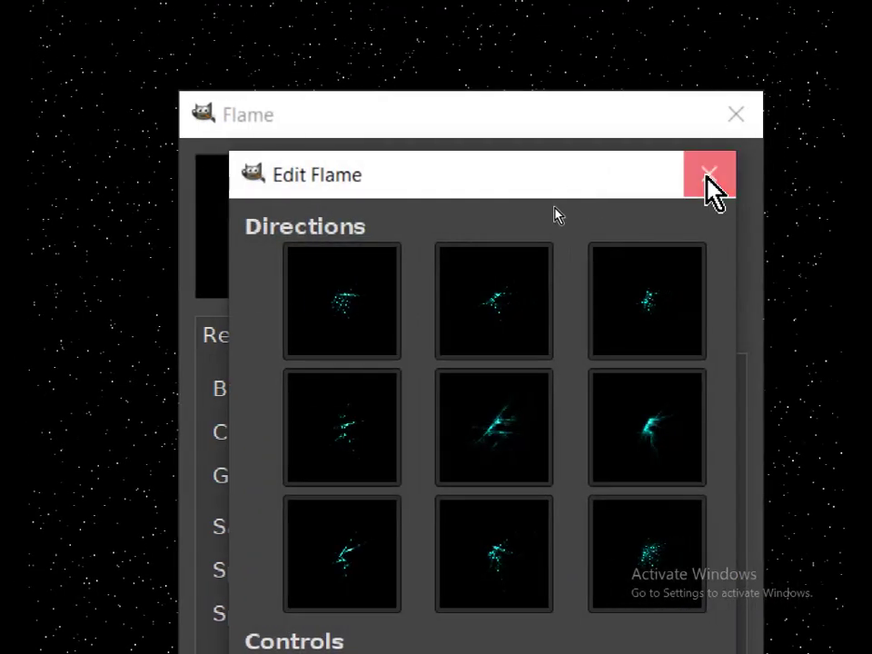
pyautogui.click(812, 175)
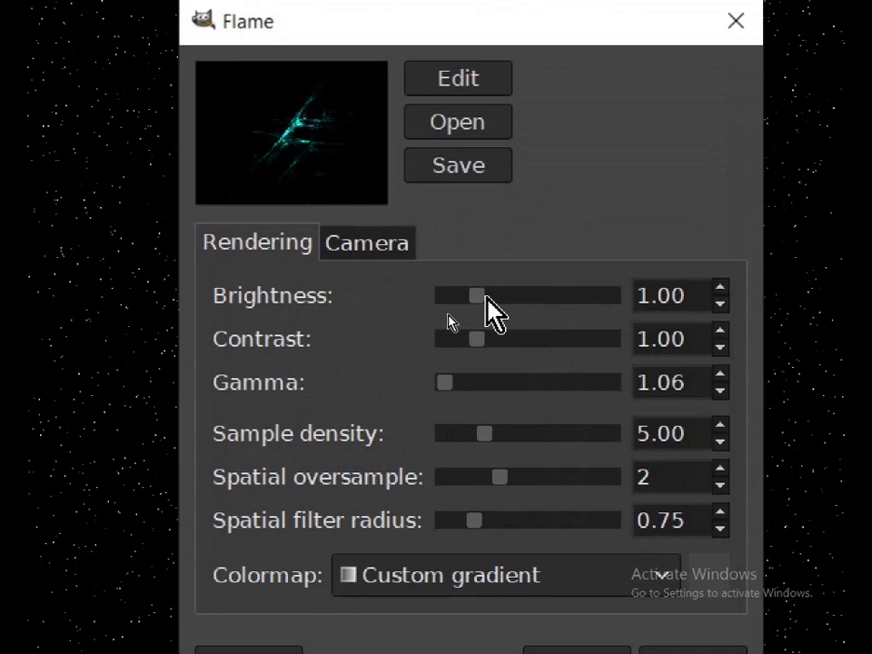
pyautogui.moveTo(480, 293); pyautogui.dragTo(503, 289)
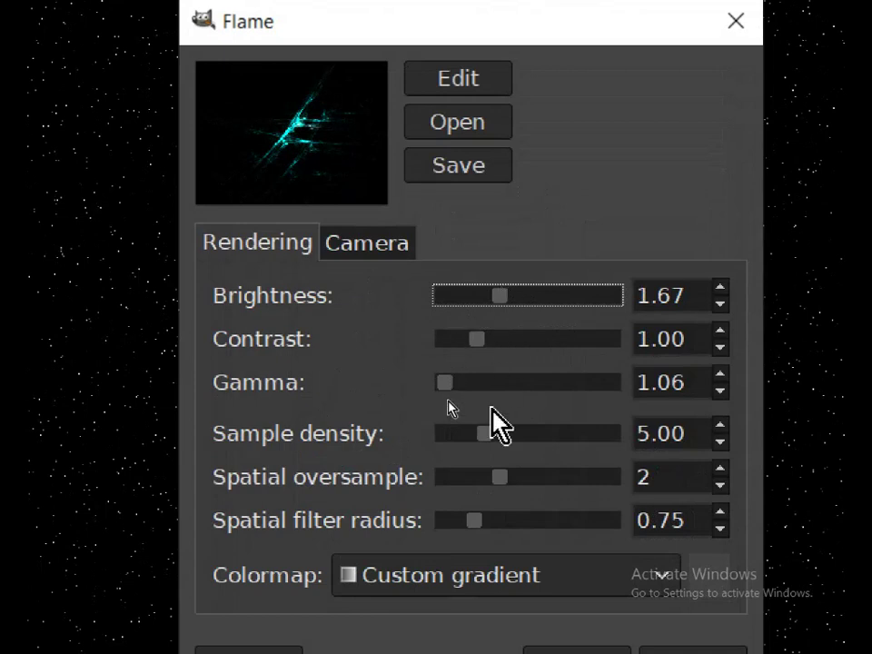
pyautogui.click(377, 245)
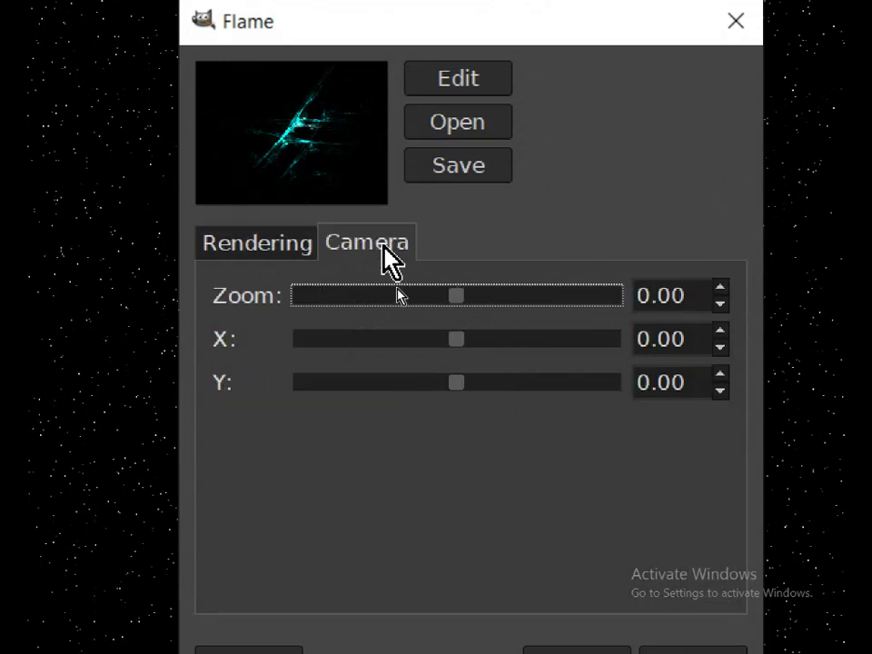
pyautogui.moveTo(460, 304)
pyautogui.mouseDown()
pyautogui.moveTo(479, 292)
pyautogui.moveTo(576, 292)
pyautogui.moveTo(403, 295)
pyautogui.moveTo(476, 293)
pyautogui.moveTo(458, 297)
pyautogui.mouseUp()
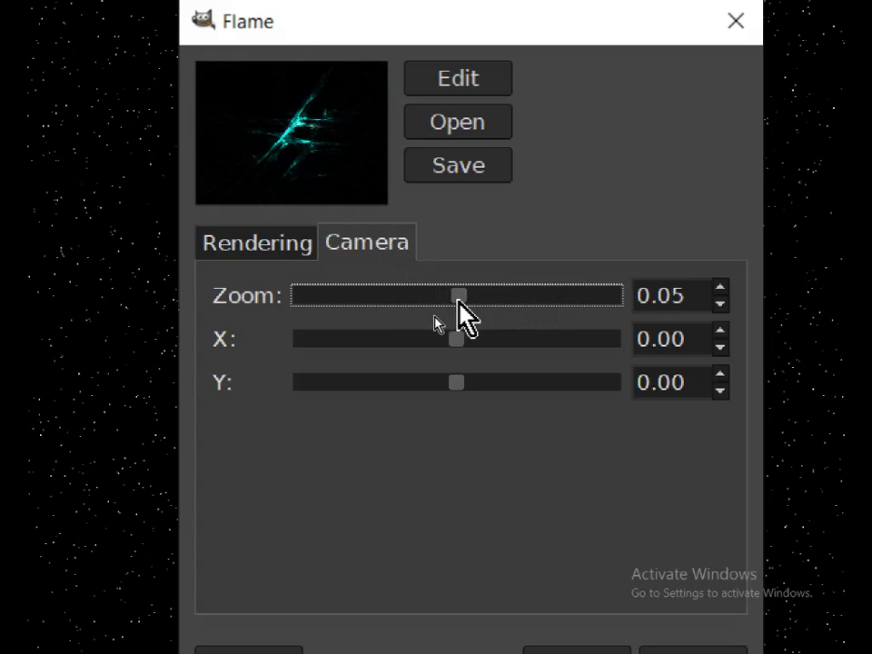
# Edit the flame's shape by choosing three direction variants and set its variation to Spherical.
pyautogui.click(459, 86)
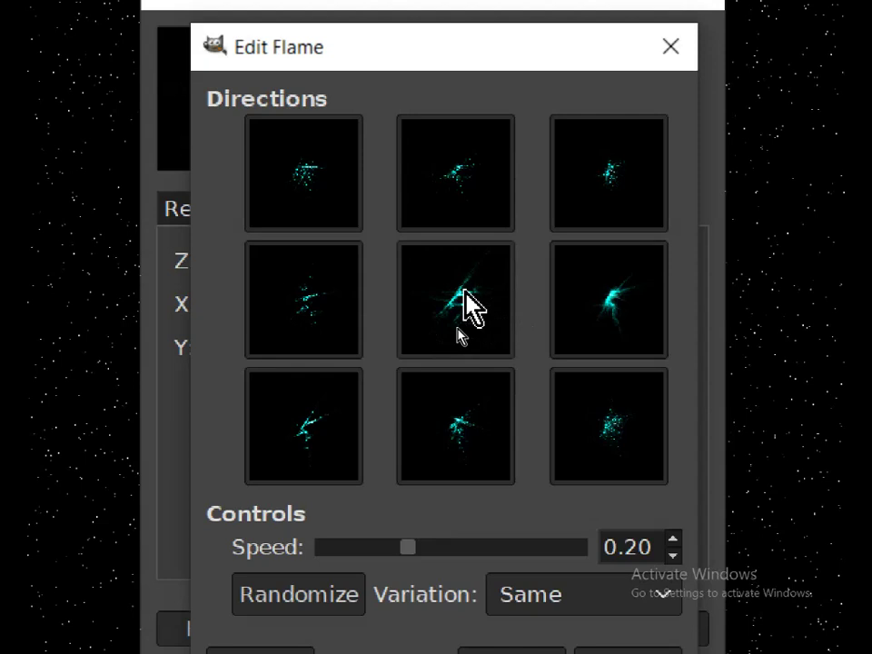
pyautogui.click(625, 309)
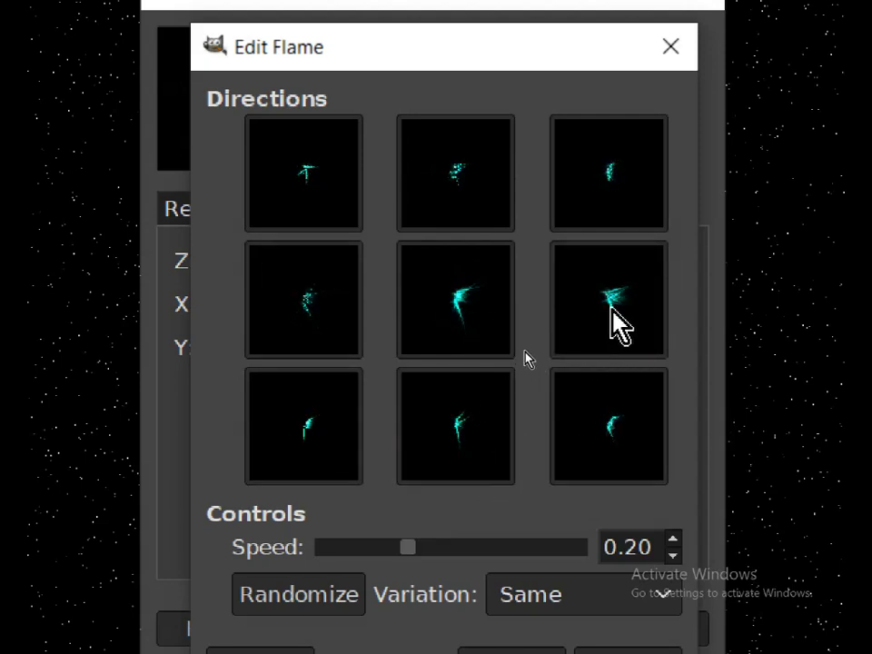
pyautogui.click(619, 309)
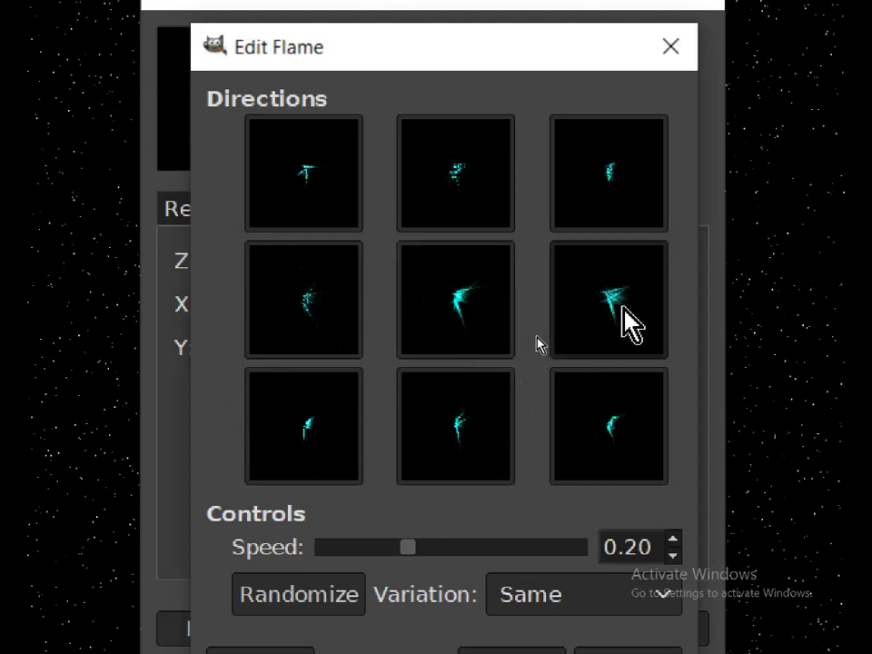
pyautogui.click(303, 311)
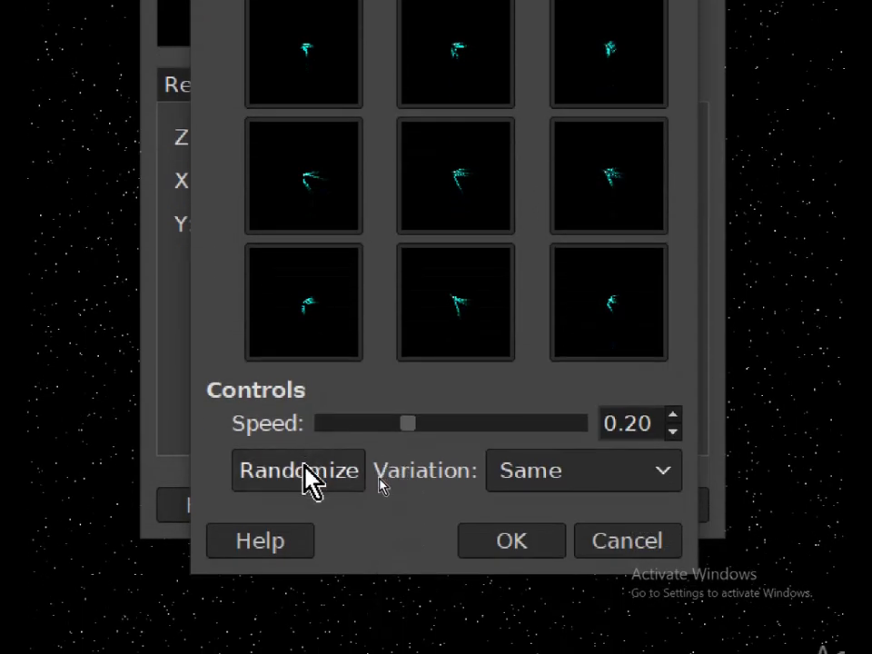
pyautogui.click(556, 472)
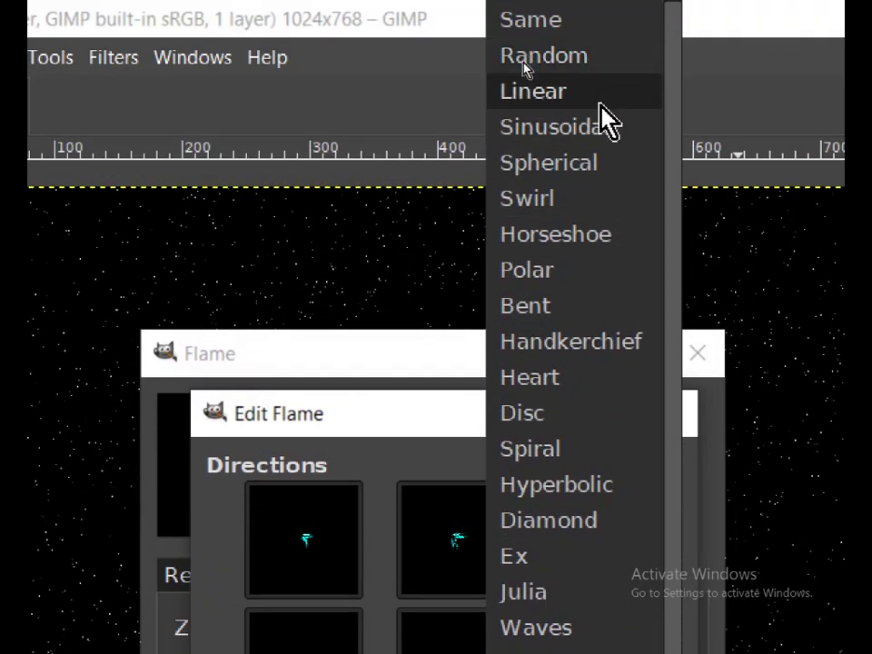
pyautogui.click(578, 165)
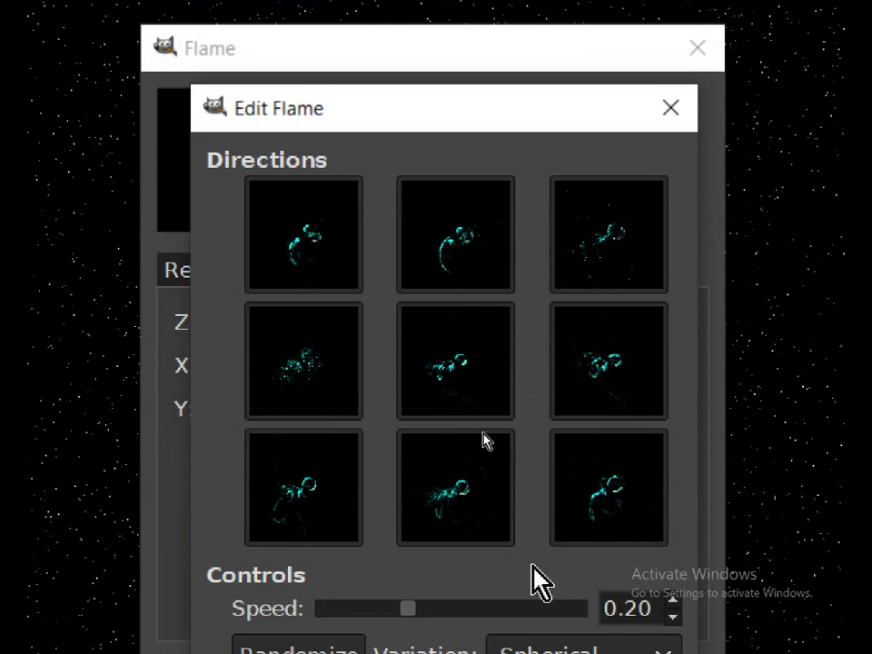
# Evolve the spherical flame through four more direction variants, keep the speed at 0.20 and accept the edited shape.
pyautogui.click(306, 496)
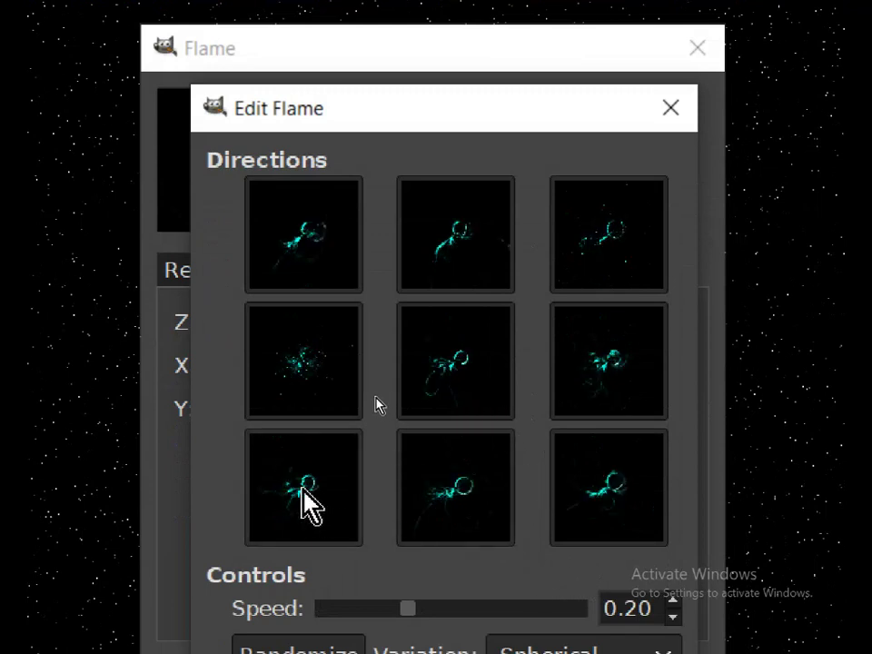
pyautogui.click(616, 485)
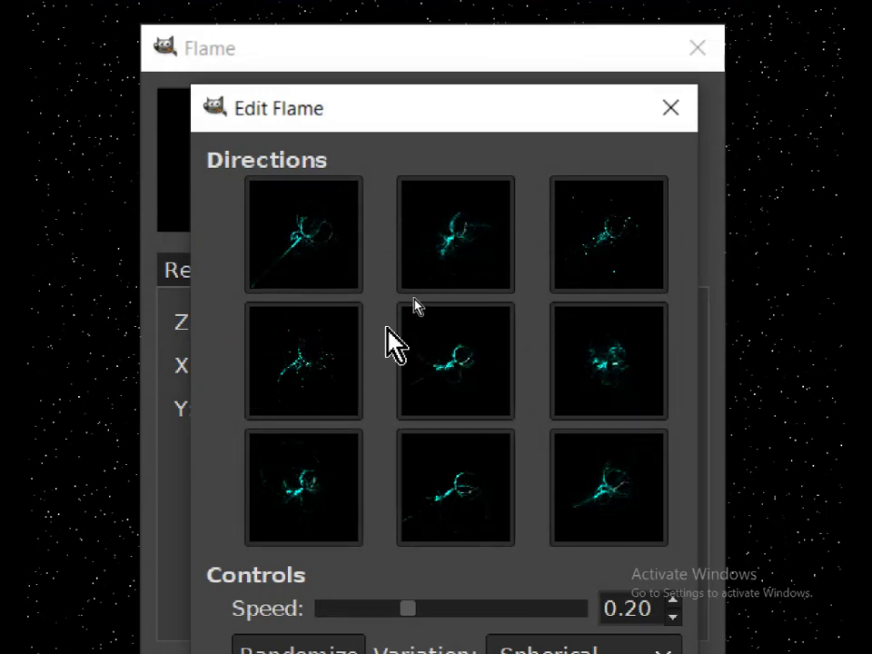
pyautogui.click(500, 500)
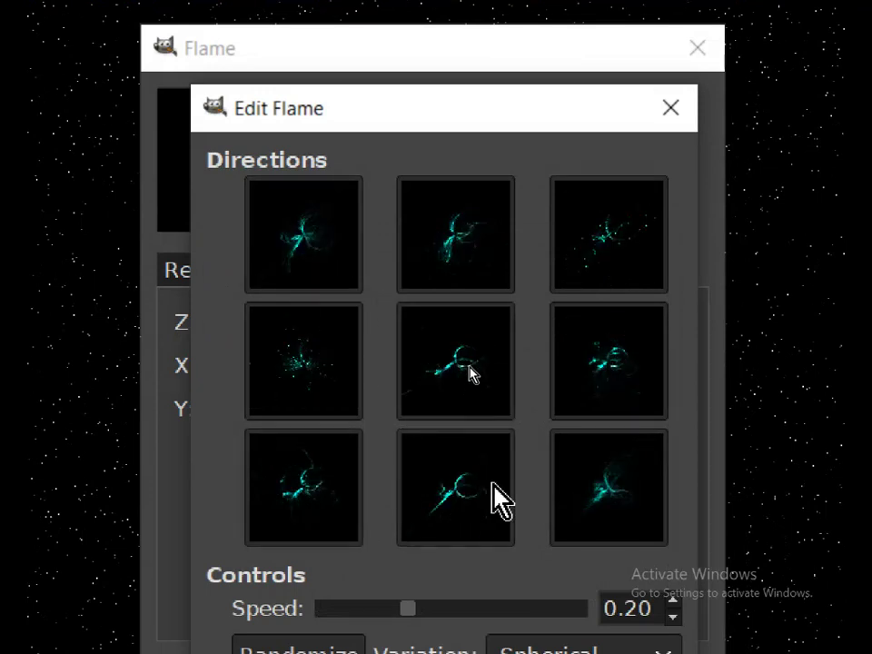
pyautogui.click(467, 254)
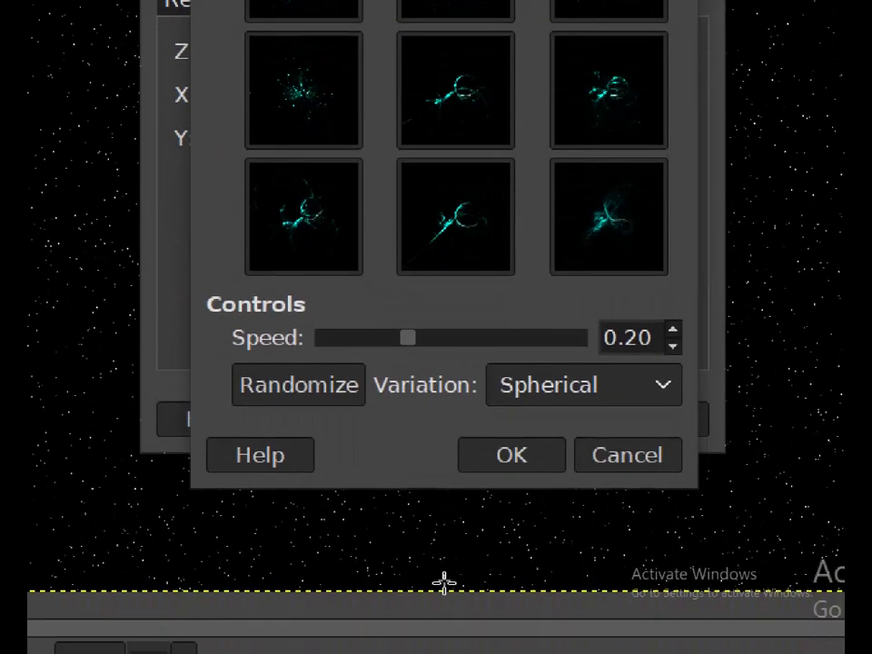
pyautogui.moveTo(408, 321)
pyautogui.mouseDown()
pyautogui.moveTo(491, 322)
pyautogui.moveTo(311, 320)
pyautogui.moveTo(467, 320)
pyautogui.moveTo(356, 320)
pyautogui.moveTo(406, 320)
pyautogui.mouseUp()
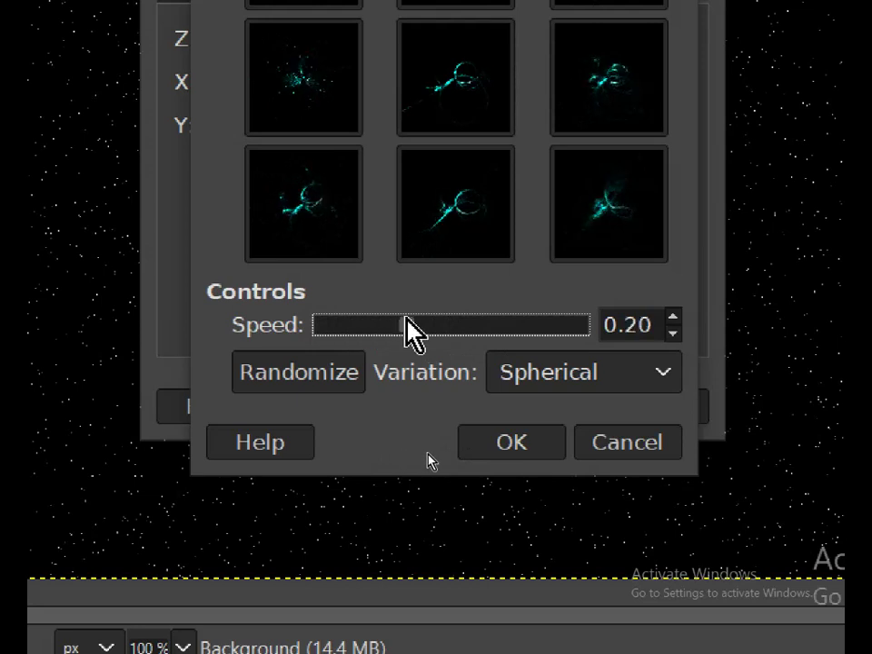
pyautogui.click(517, 443)
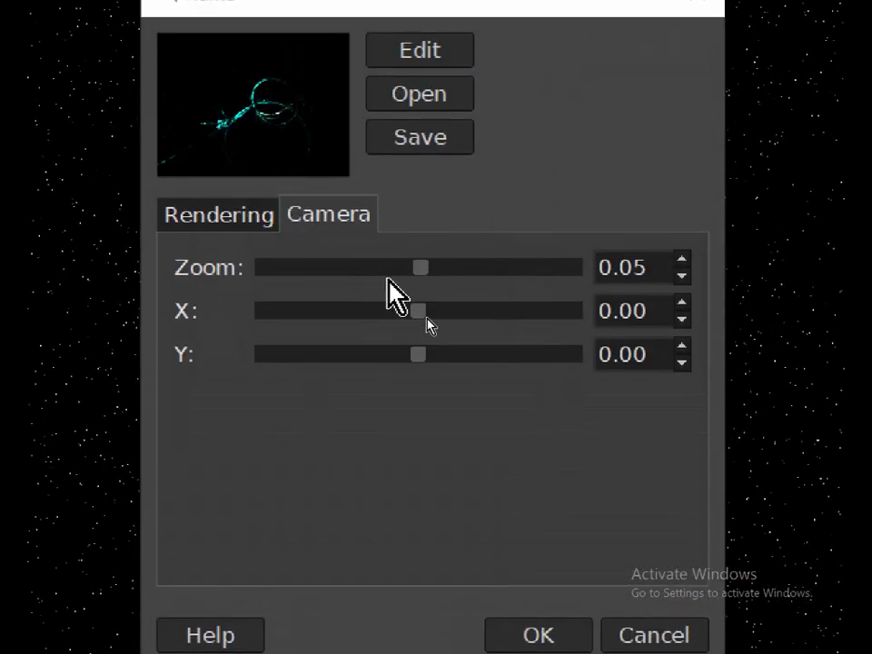
# Review the flame's rendering and camera settings and render it onto the starry background.
pyautogui.click(246, 227)
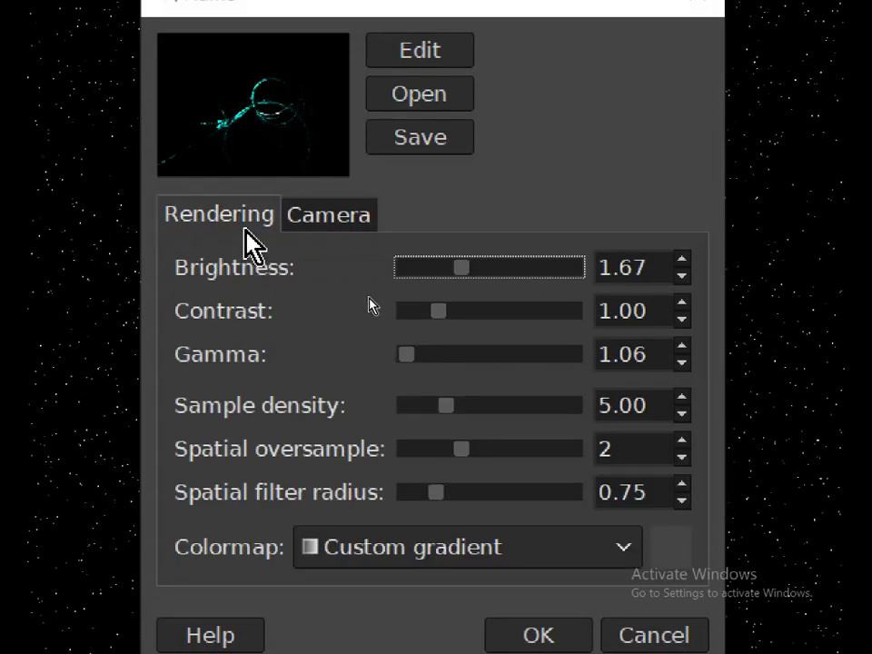
pyautogui.click(333, 219)
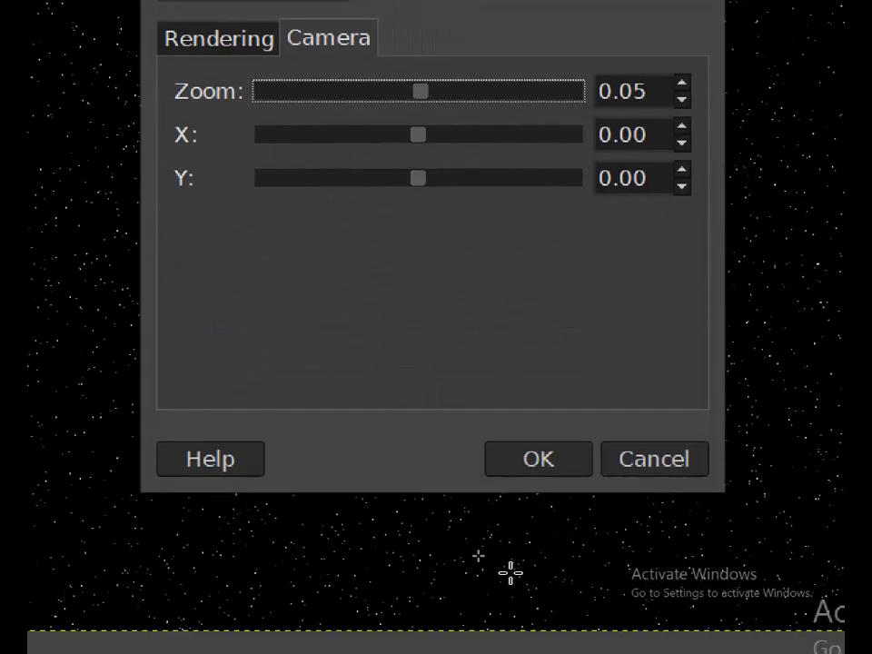
pyautogui.click(549, 461)
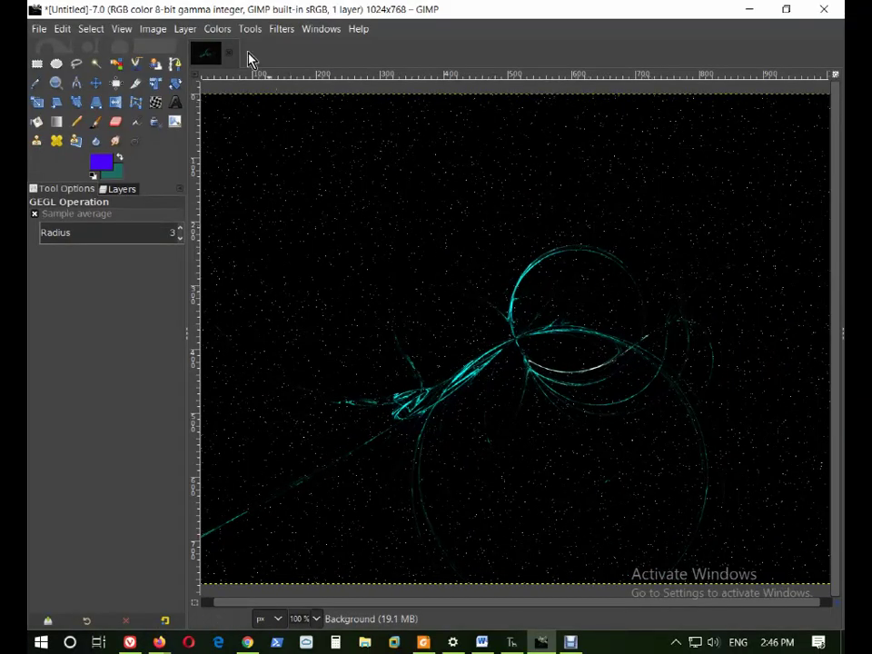
# Start another Flame fractal render and set its brightness to 2.46 and gamma to 1.00.
pyautogui.click(281, 29)
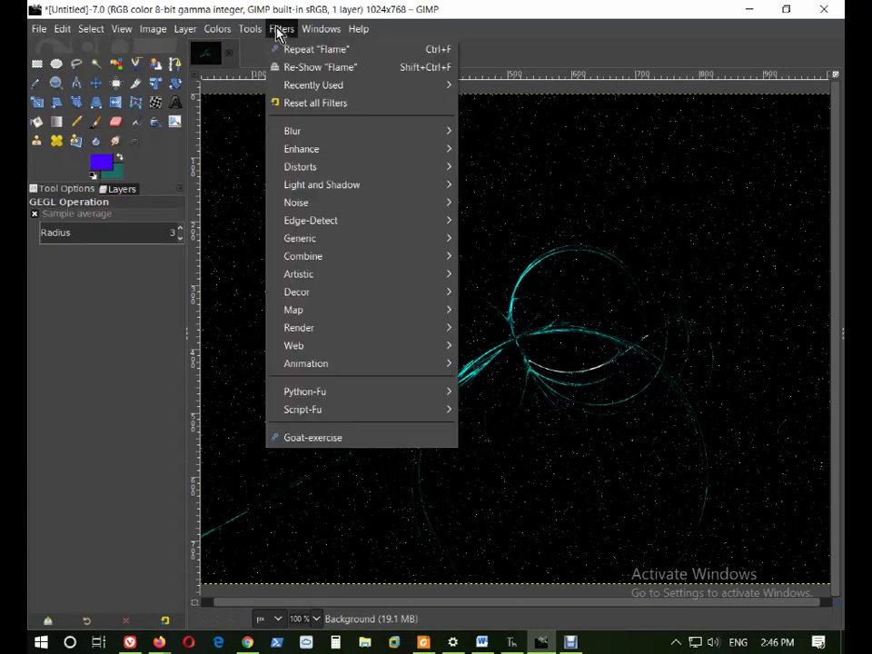
pyautogui.moveTo(325, 329)
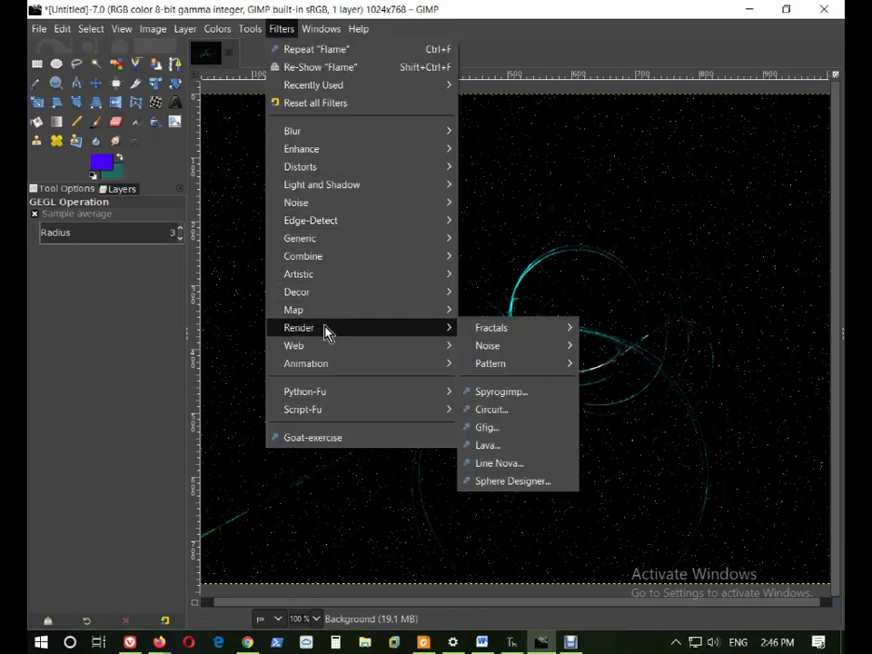
pyautogui.moveTo(527, 336)
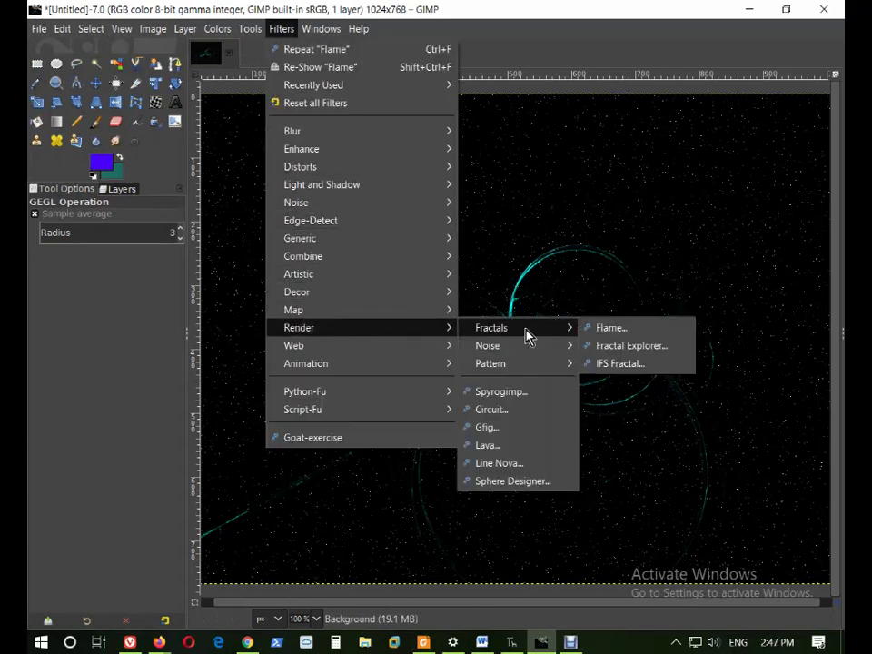
pyautogui.click(606, 335)
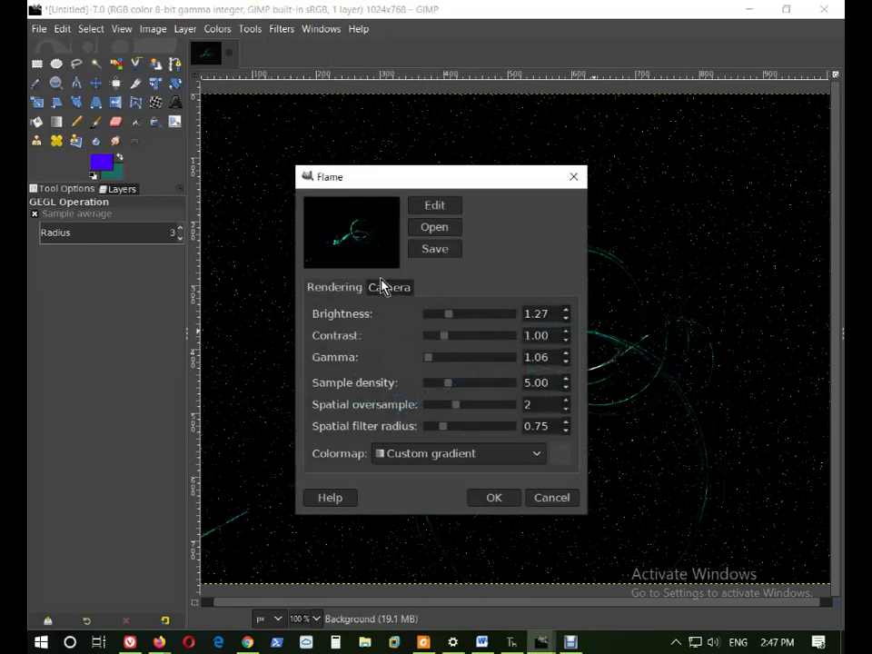
pyautogui.click(516, 466)
pyautogui.click(513, 461)
pyautogui.moveTo(454, 320); pyautogui.dragTo(475, 320)
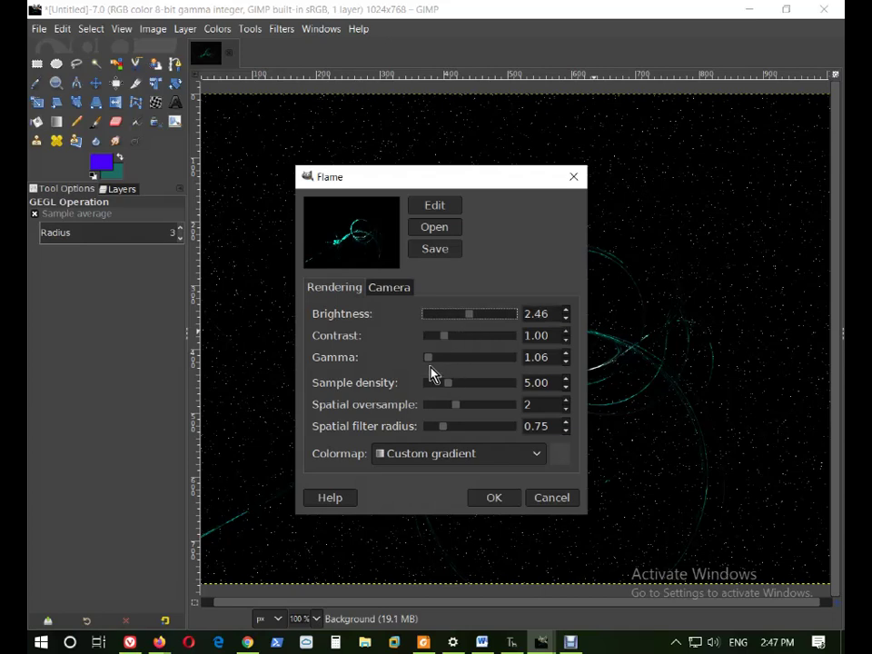
pyautogui.moveTo(431, 361); pyautogui.dragTo(420, 363)
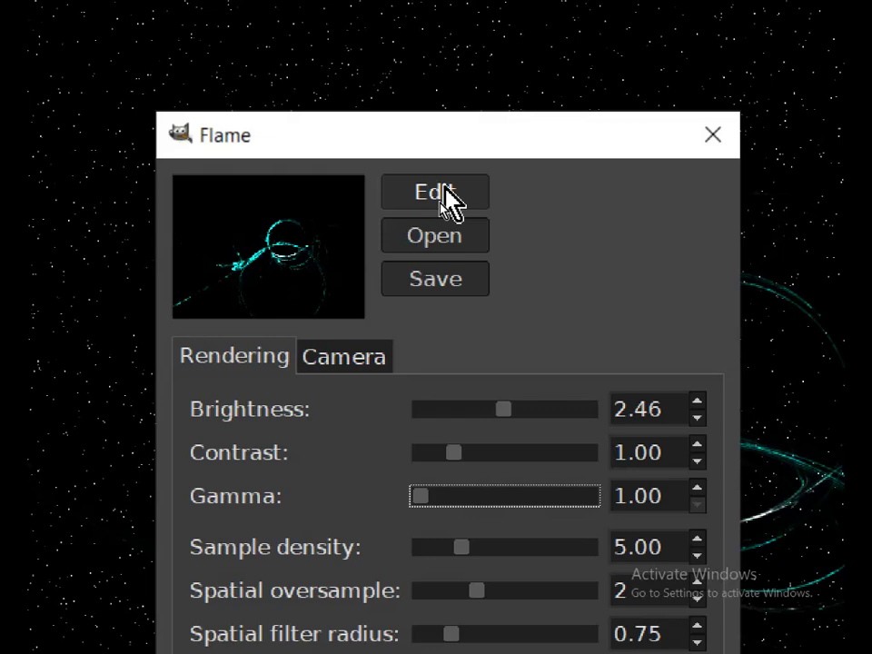
# Open the flame's shape for editing and evolve it through three direction variants.
pyautogui.click(447, 197)
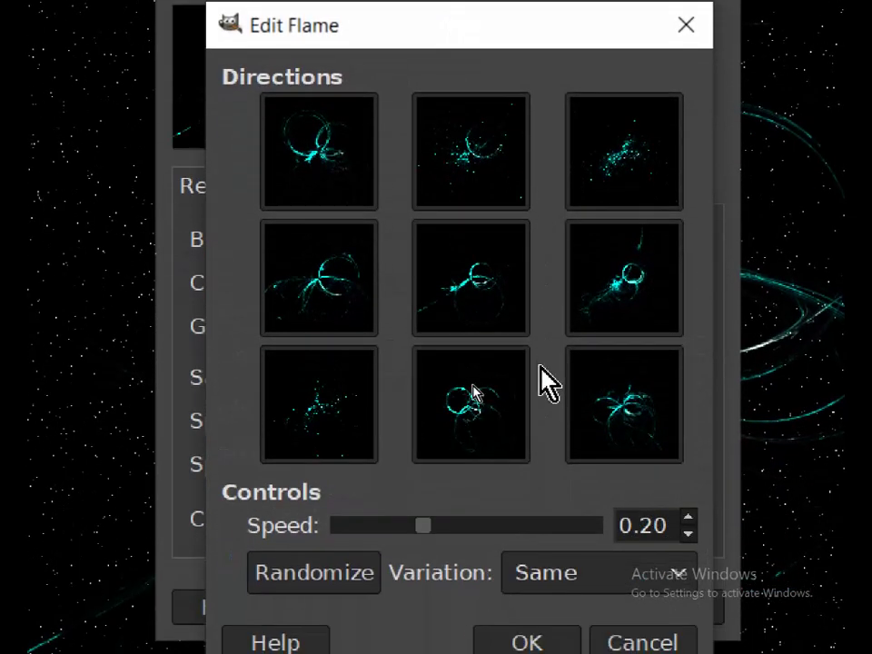
pyautogui.click(603, 327)
pyautogui.click(607, 141)
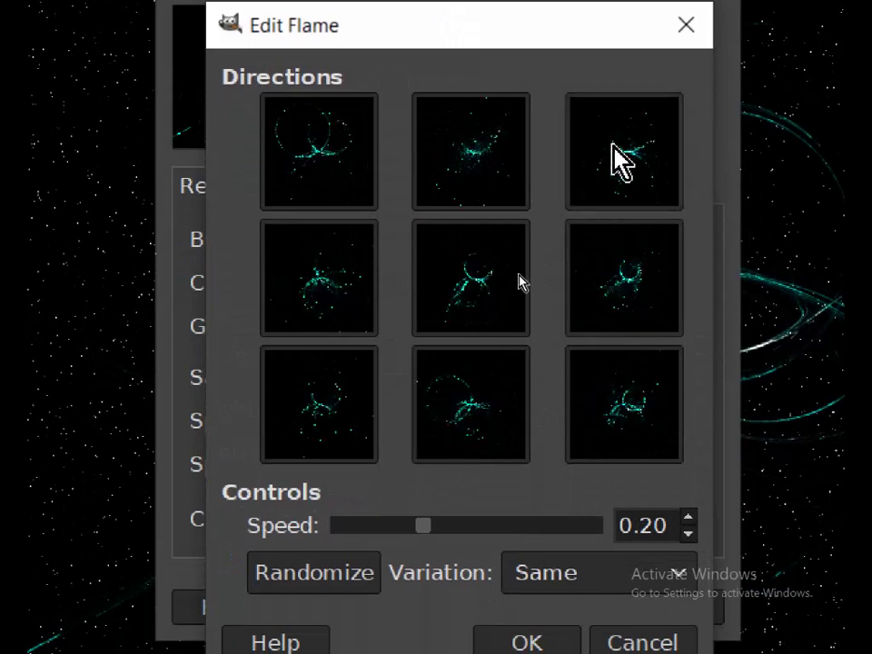
pyautogui.click(618, 405)
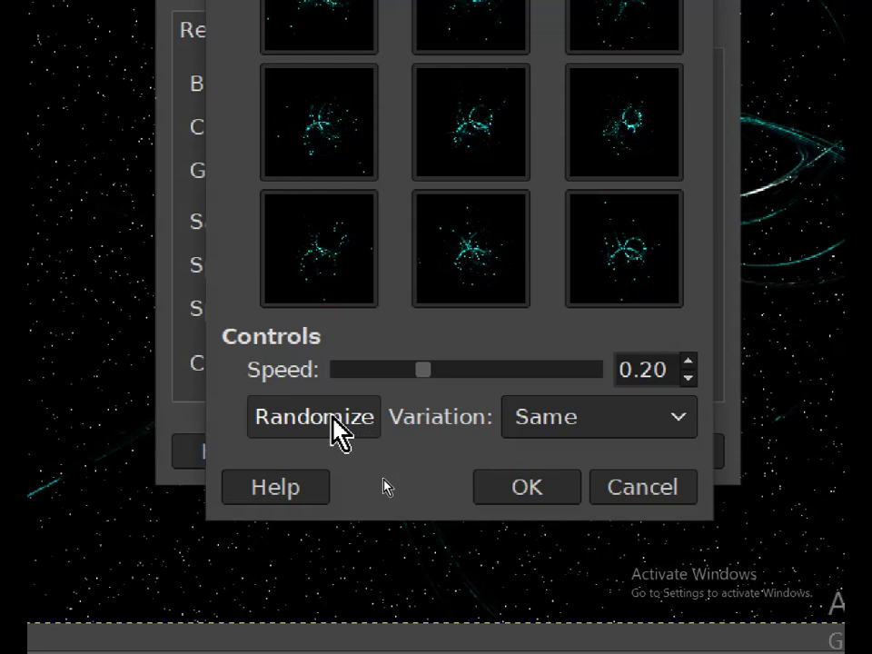
# Randomize the flame's direction variants repeatedly with the variation kept at Same.
pyautogui.click(336, 420)
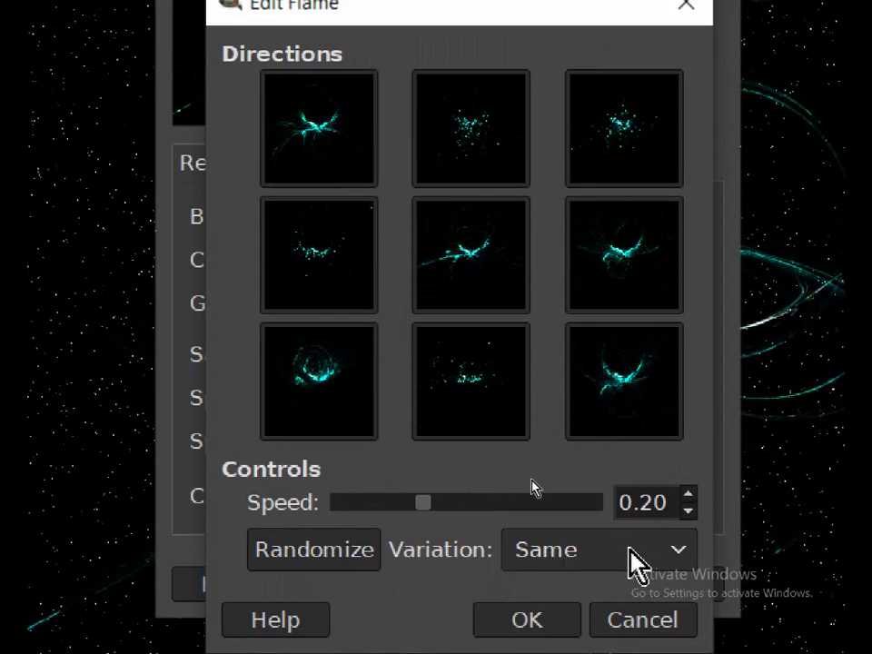
pyautogui.click(602, 557)
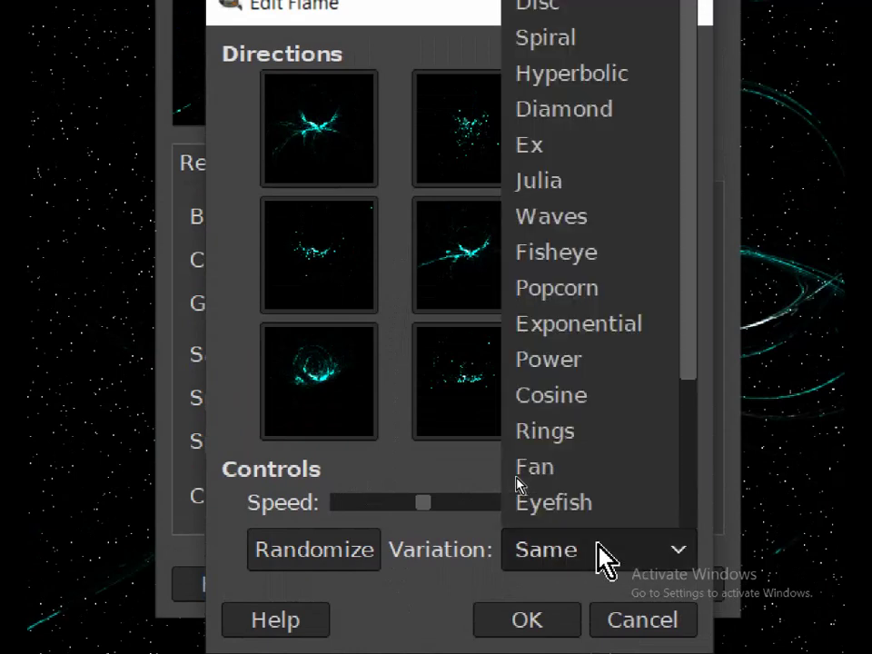
pyautogui.click(598, 547)
pyautogui.click(314, 552)
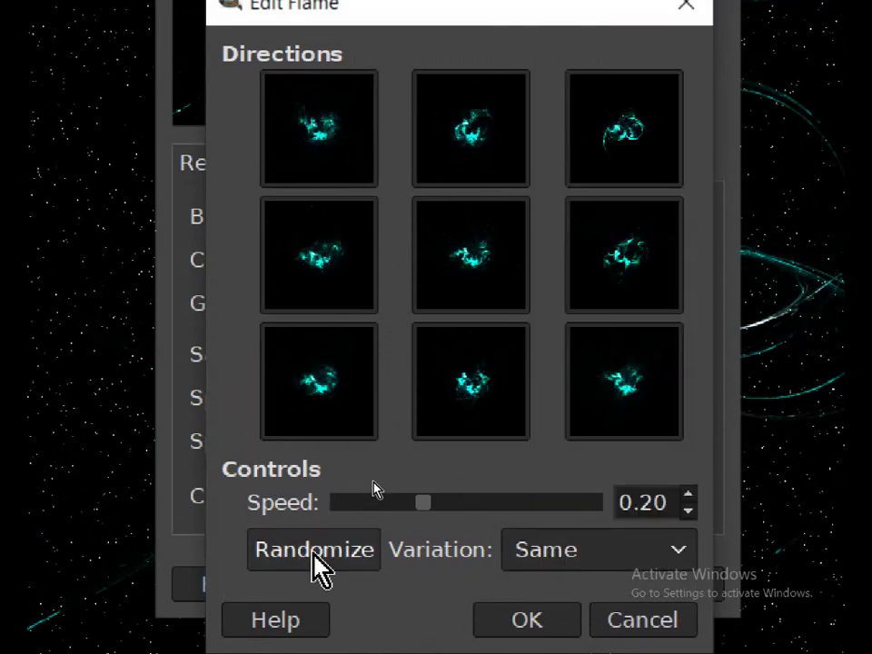
pyautogui.click(315, 552)
pyautogui.click(318, 549)
pyautogui.click(317, 548)
pyautogui.click(317, 548)
pyautogui.click(320, 554)
pyautogui.click(320, 555)
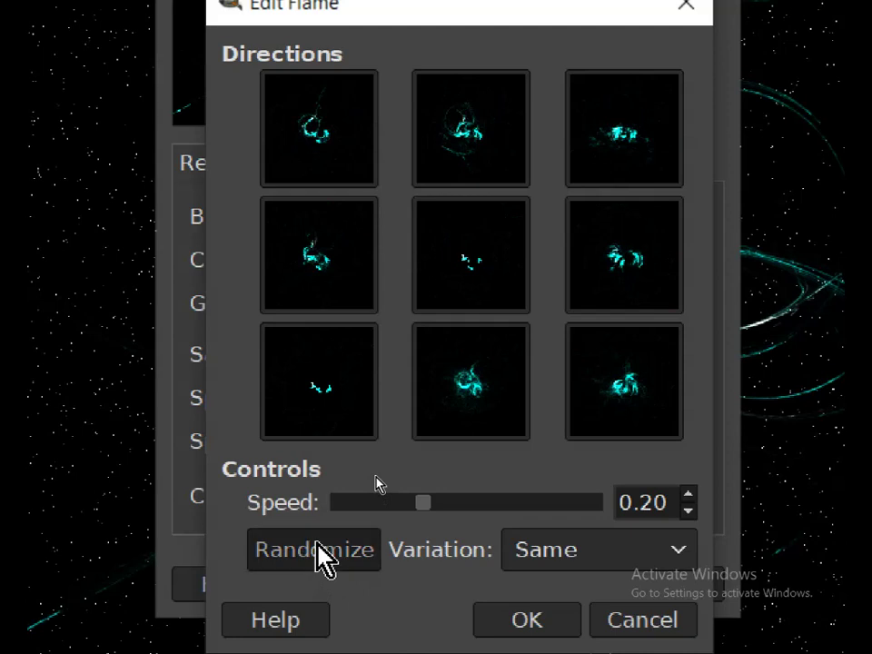
pyautogui.click(320, 552)
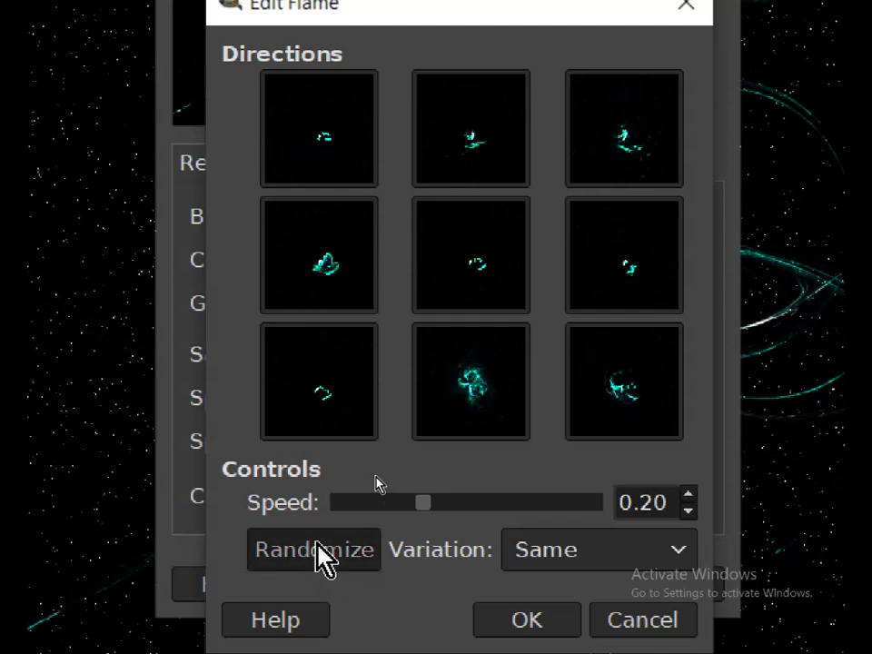
pyautogui.click(320, 550)
pyautogui.click(320, 551)
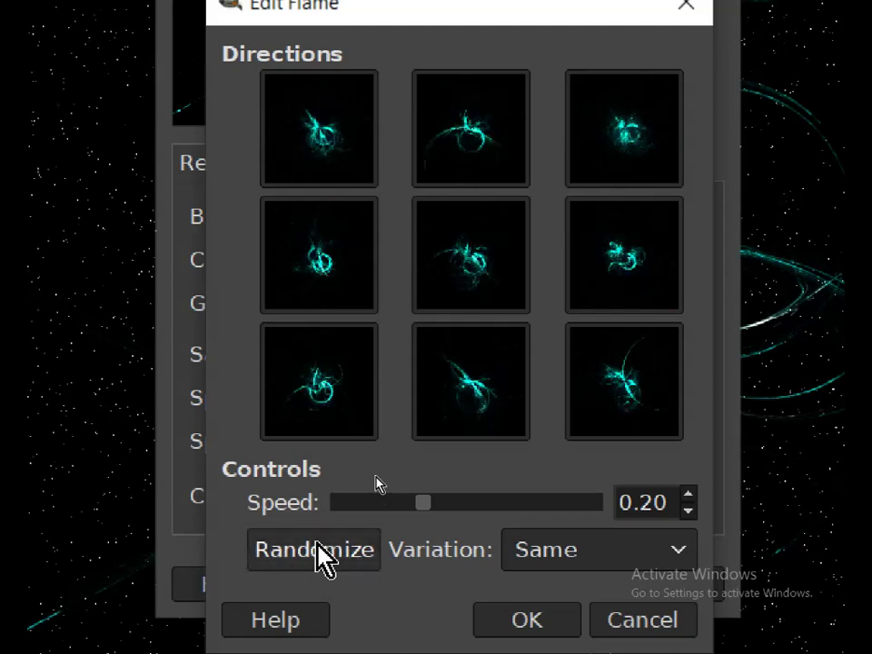
# Set the flame's variation to Random and randomize its directions repeatedly until compact spiral swirls are offered.
pyautogui.click(660, 560)
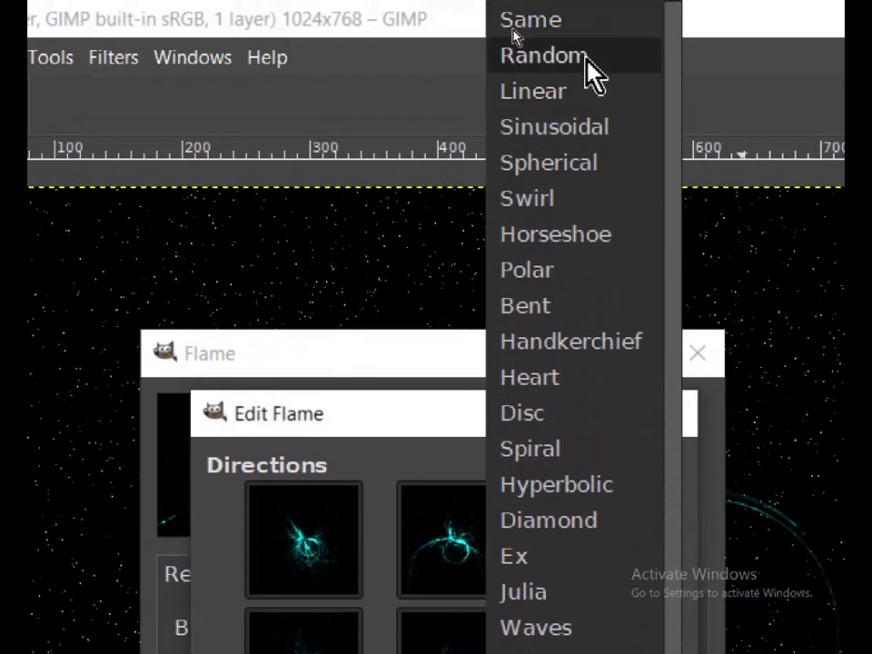
pyautogui.click(540, 72)
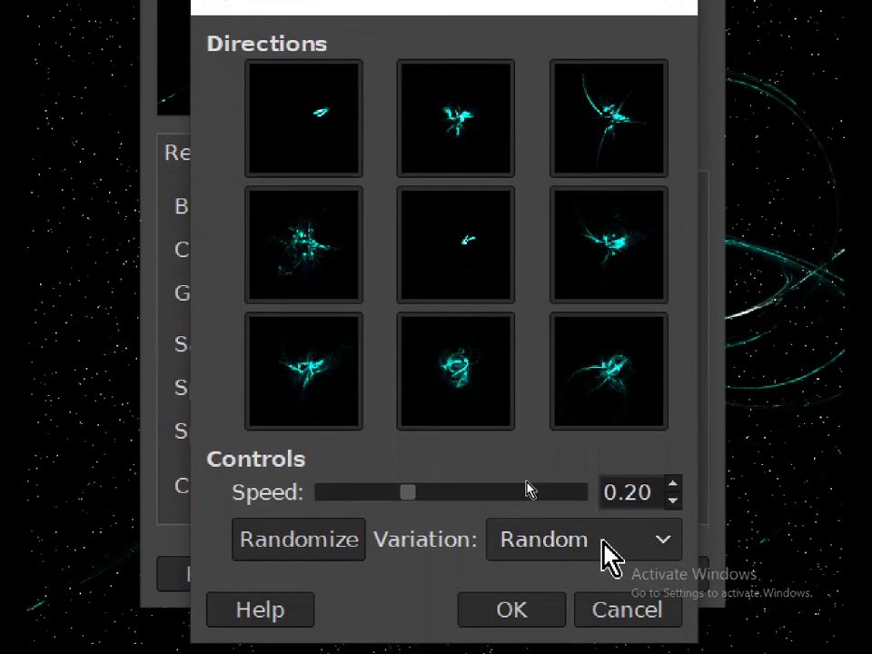
pyautogui.click(285, 545)
pyautogui.click(286, 545)
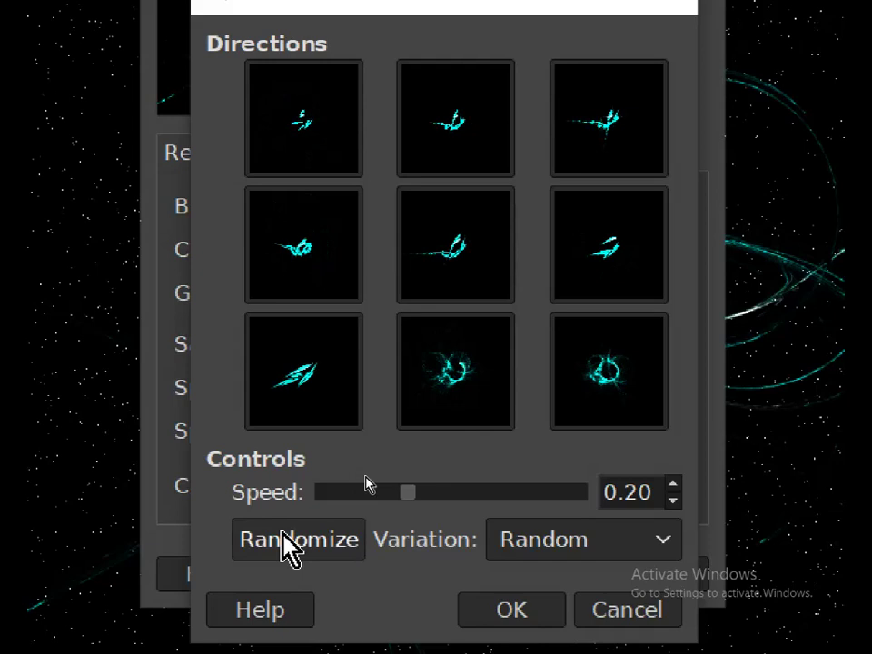
pyautogui.click(285, 545)
pyautogui.click(286, 546)
pyautogui.click(286, 545)
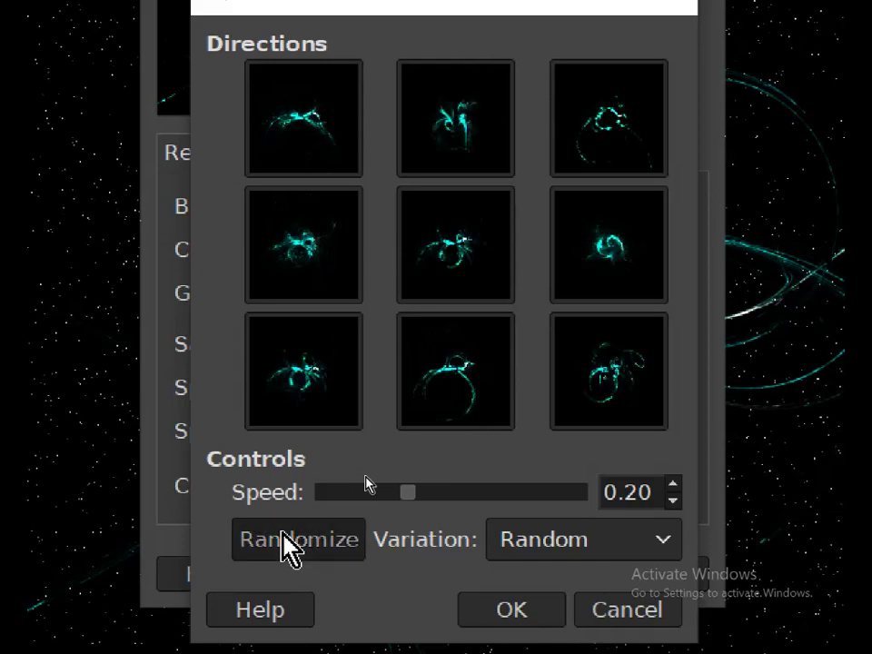
pyautogui.click(285, 545)
pyautogui.click(285, 545)
pyautogui.click(285, 545)
pyautogui.click(285, 545)
pyautogui.click(286, 546)
pyautogui.click(283, 538)
pyautogui.click(283, 538)
pyautogui.click(283, 538)
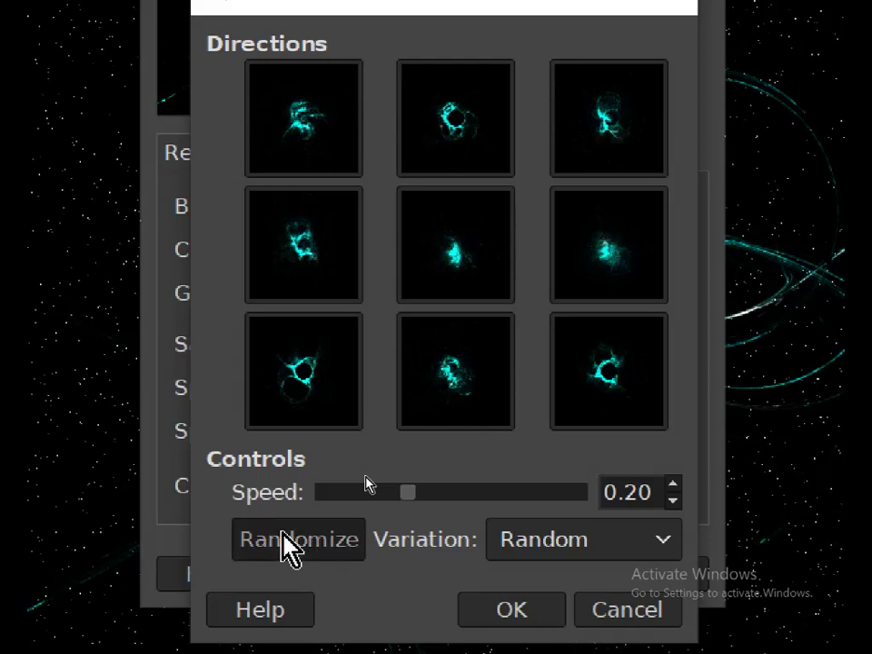
pyautogui.click(284, 538)
pyautogui.click(284, 538)
pyautogui.click(283, 538)
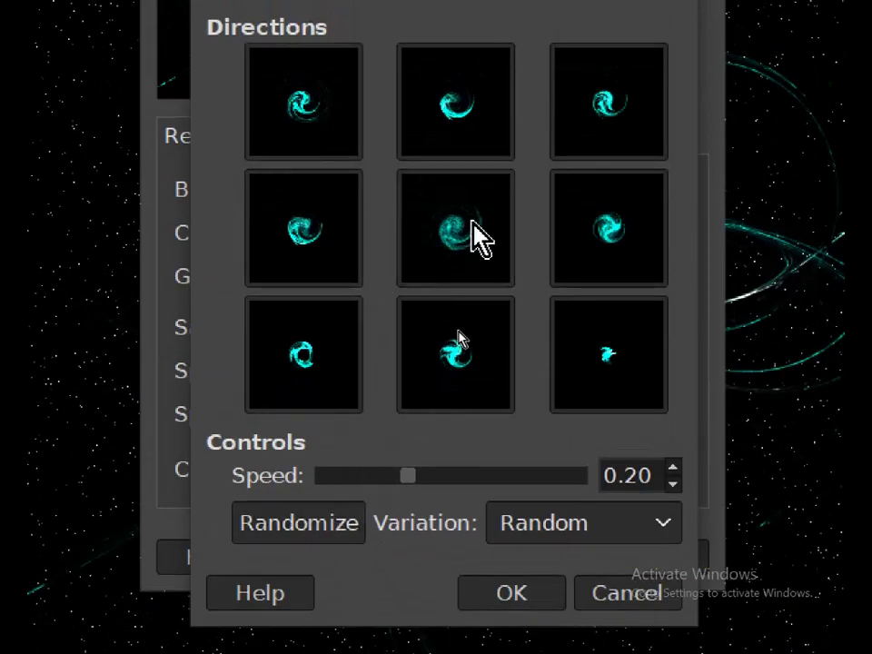
# Evolve the flame through several spiral direction variants and accept the edited galaxy-like swirl shape.
pyautogui.click(438, 231)
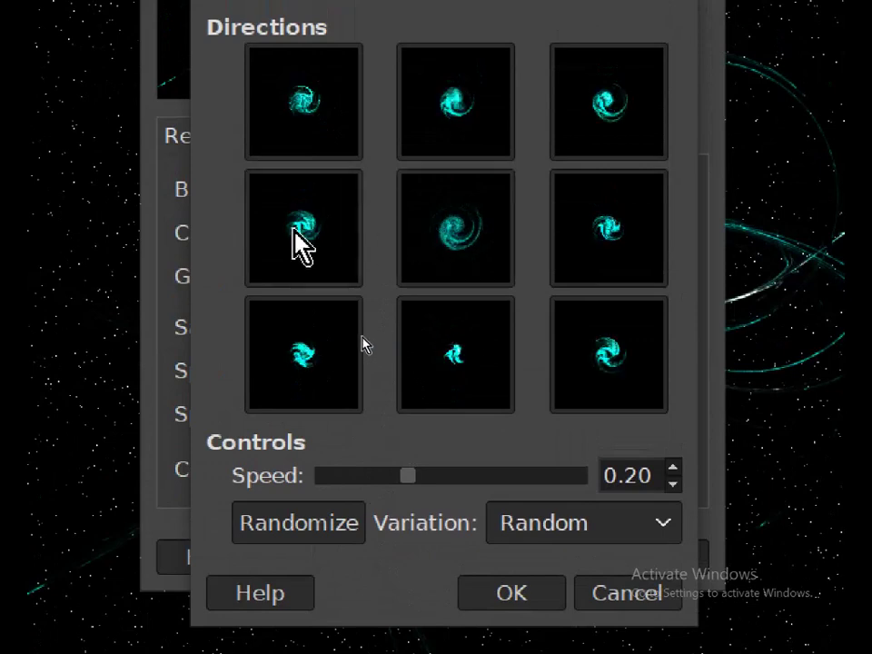
pyautogui.click(623, 362)
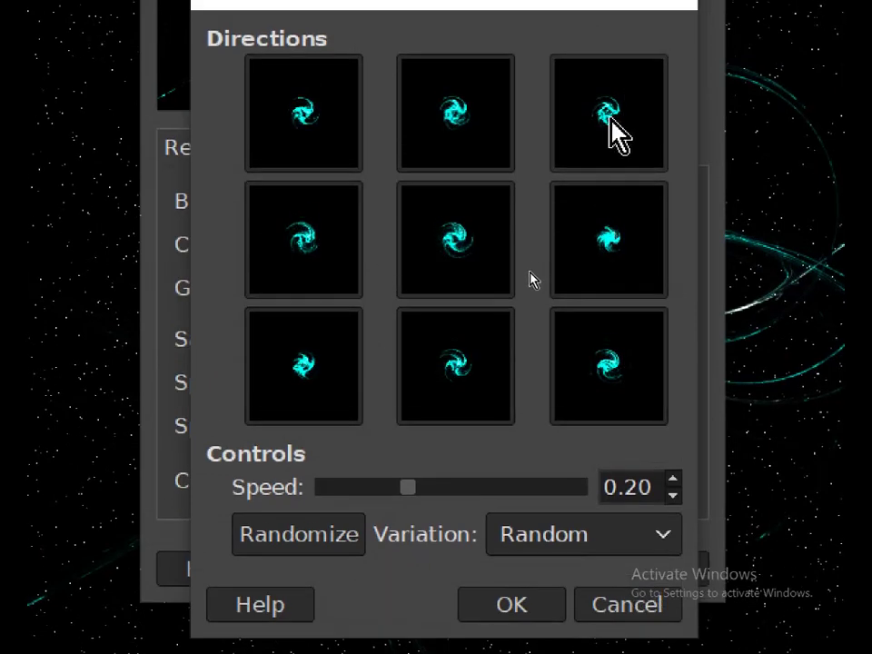
pyautogui.click(308, 278)
pyautogui.click(445, 251)
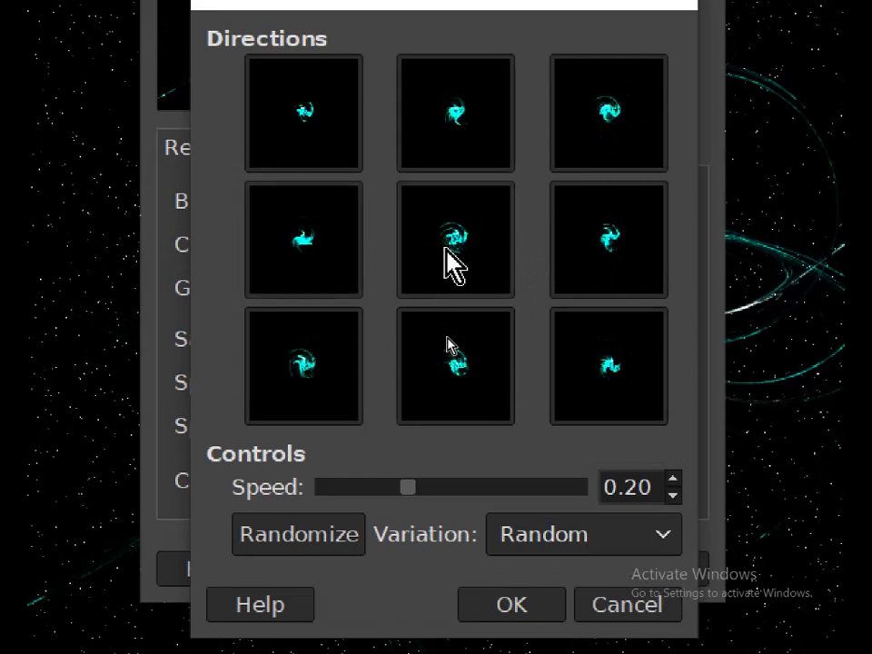
pyautogui.click(341, 525)
pyautogui.click(497, 493)
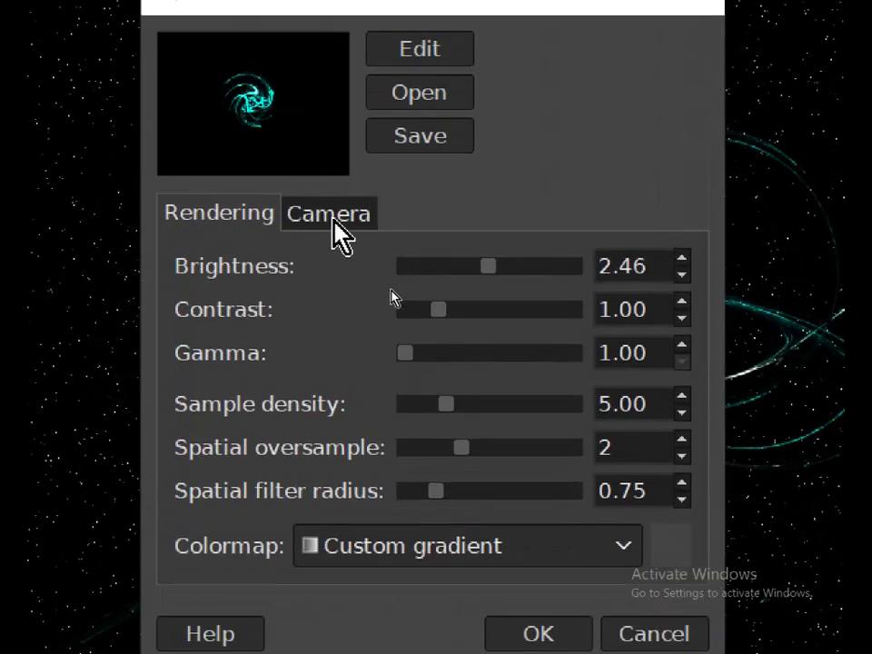
# Set the flame's camera zoom to 1.14 and render the spiral onto the starry background.
pyautogui.click(346, 85)
pyautogui.moveTo(415, 259); pyautogui.dragTo(458, 267)
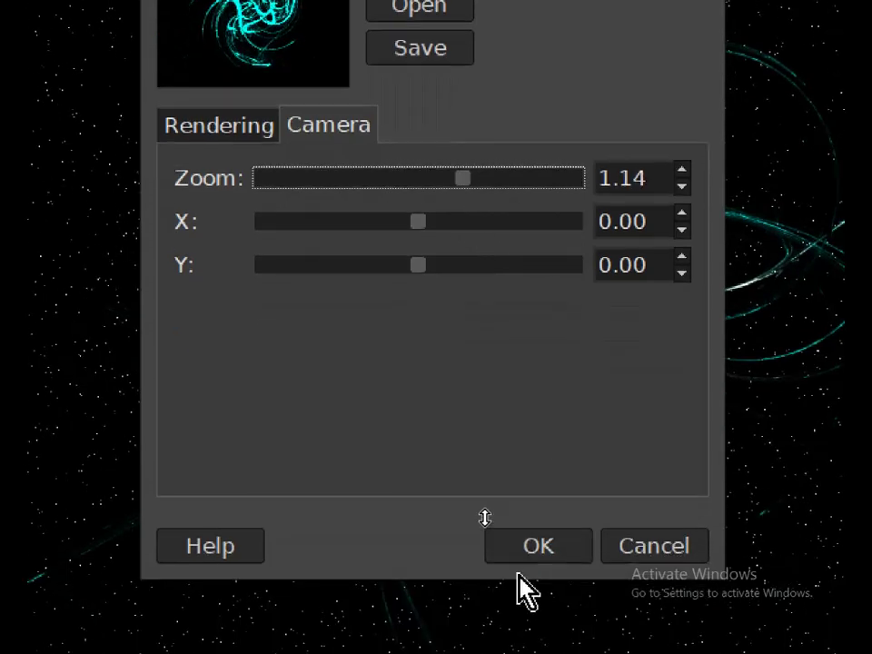
pyautogui.click(545, 636)
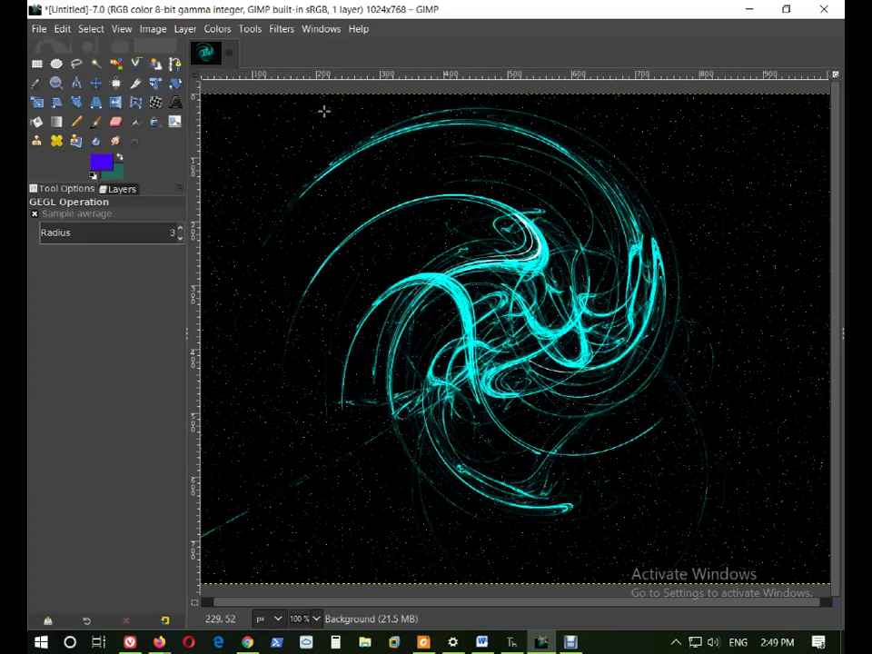
pyautogui.click(281, 29)
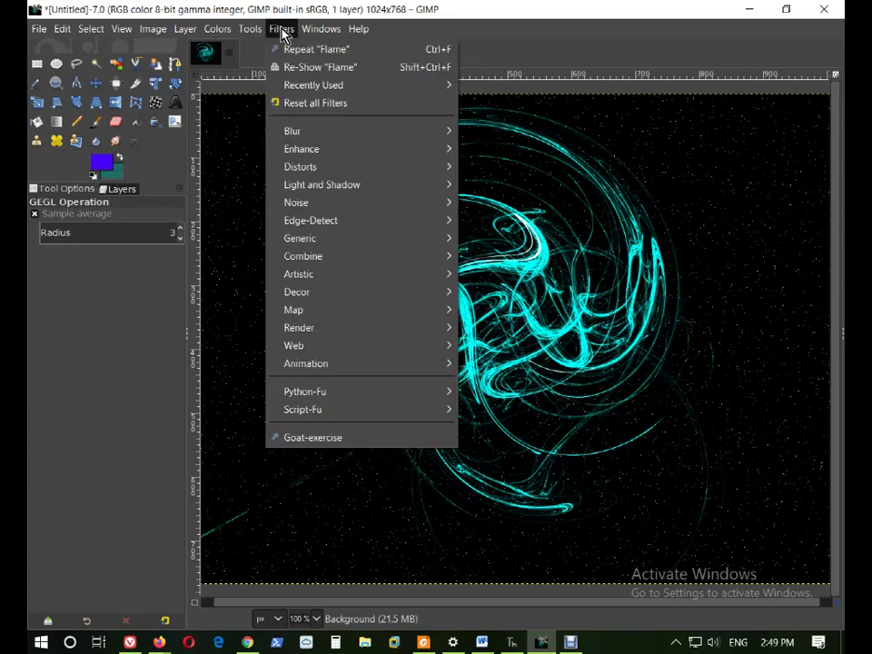
pyautogui.press('Escape')
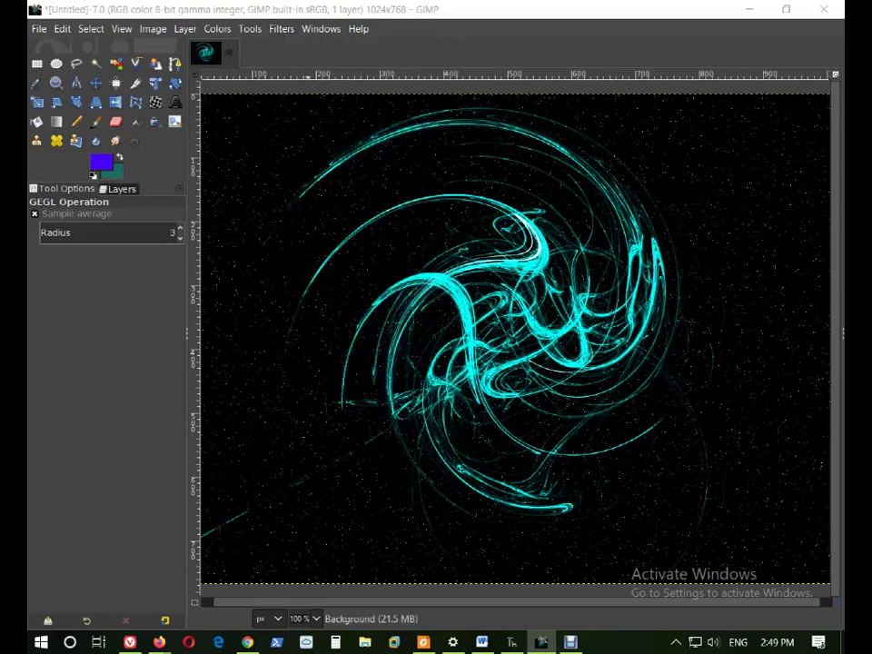